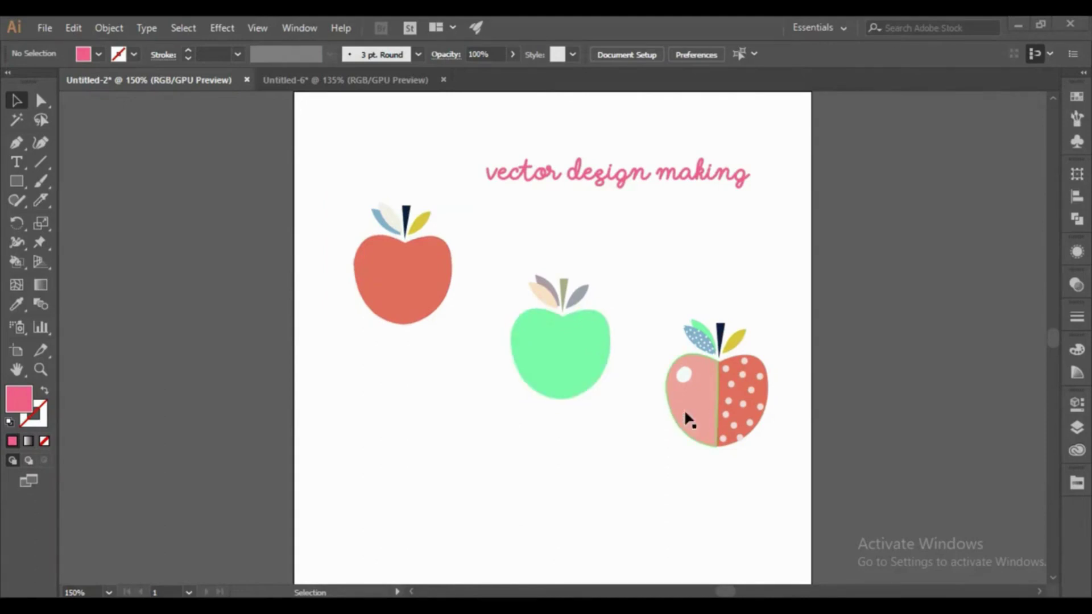
- In the Untitled-6 document, lock the layer holding the apple plate image and add a new layer above it
click(395, 85)
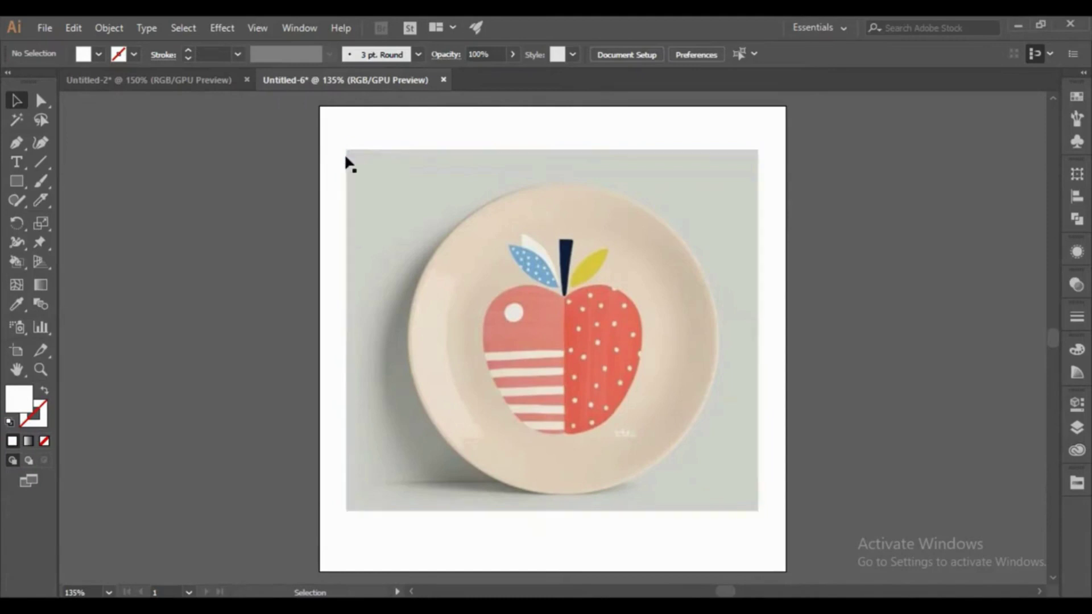
click(348, 161)
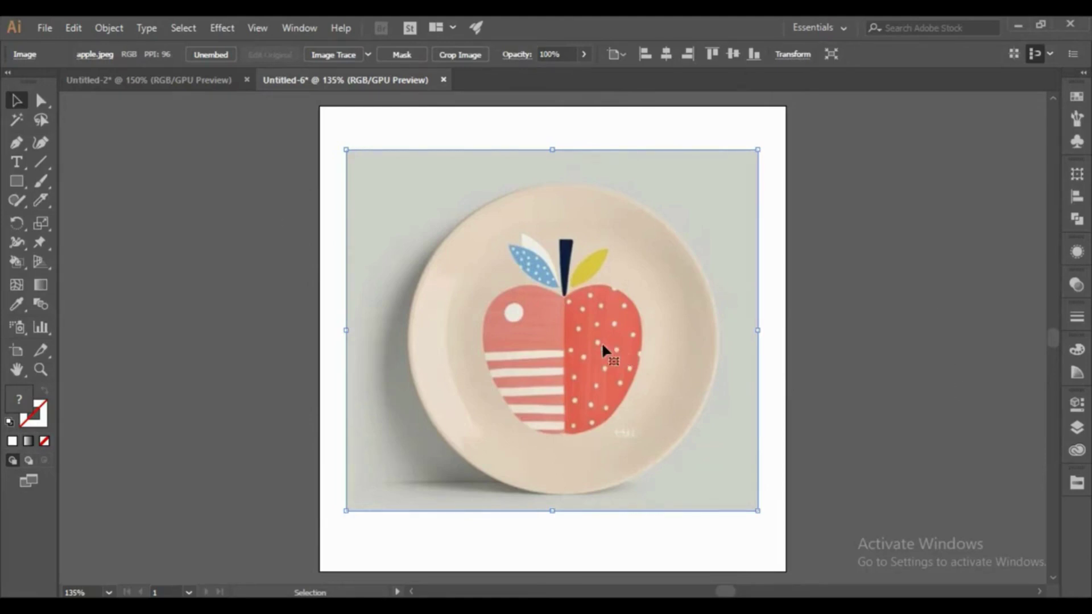
click(300, 29)
click(383, 484)
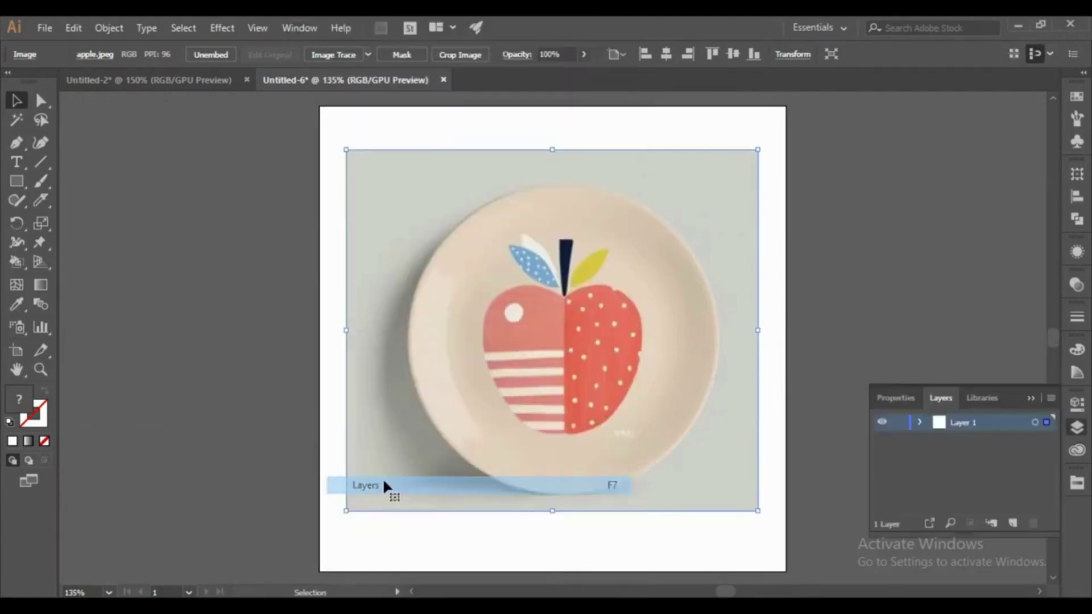
click(901, 423)
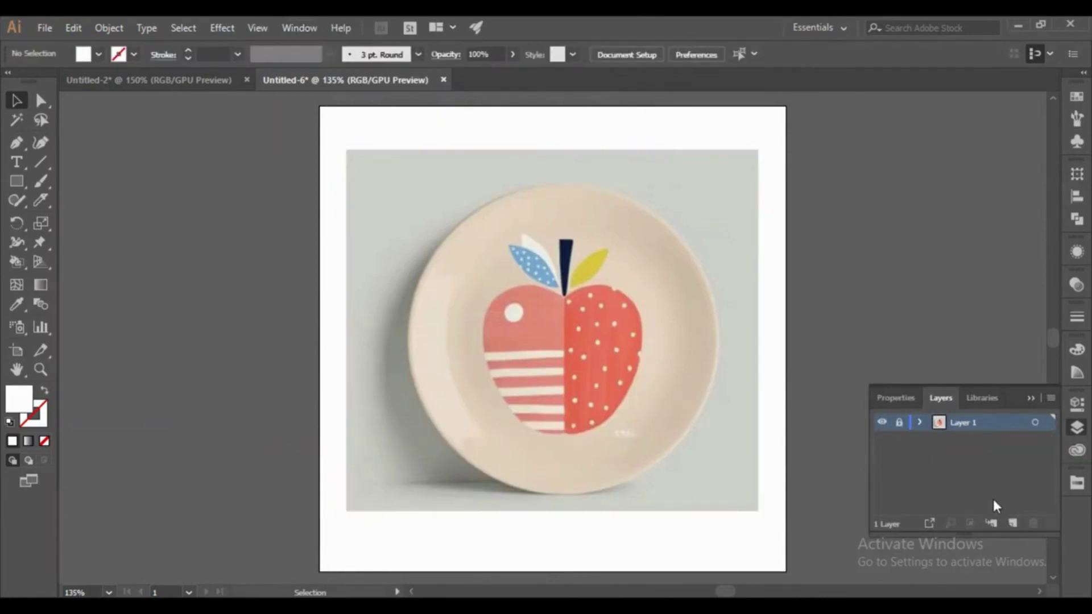
click(1012, 523)
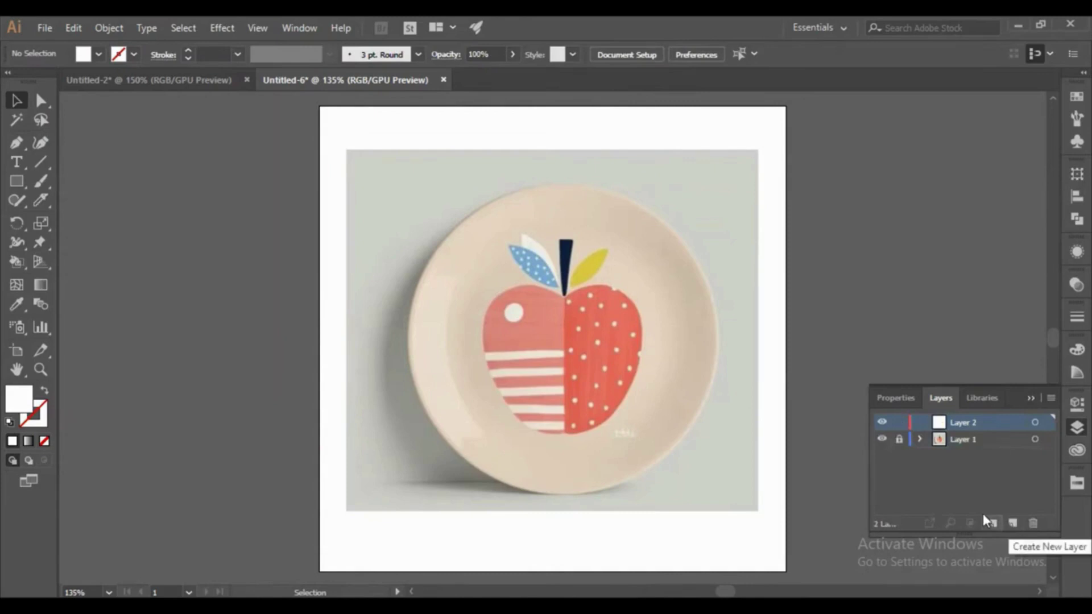
- Trace the whole apple body of the reference image as a closed curved path with the Pen tool
click(18, 144)
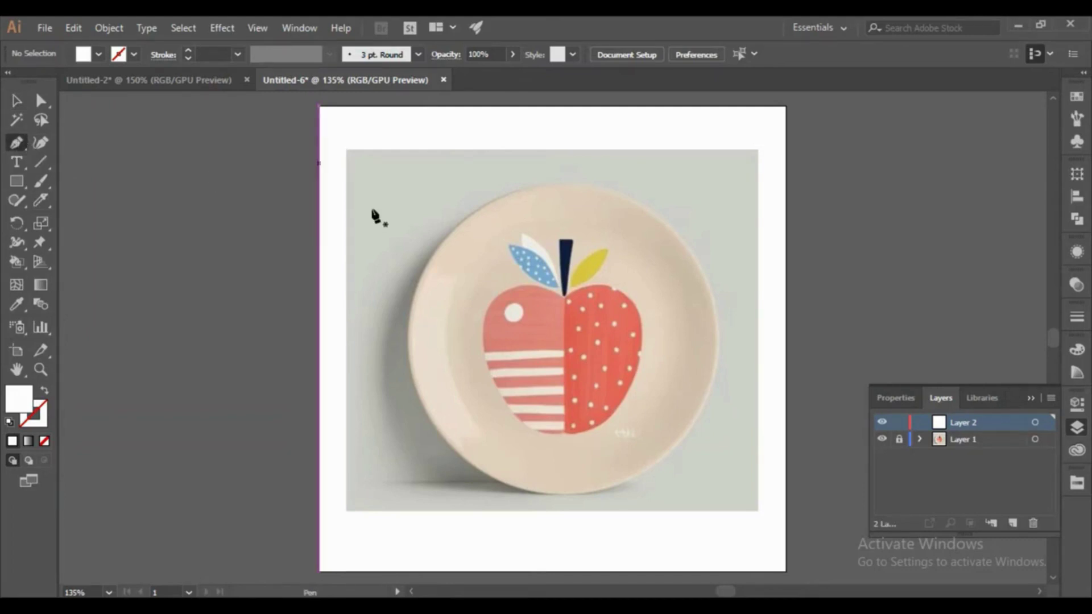
click(568, 304)
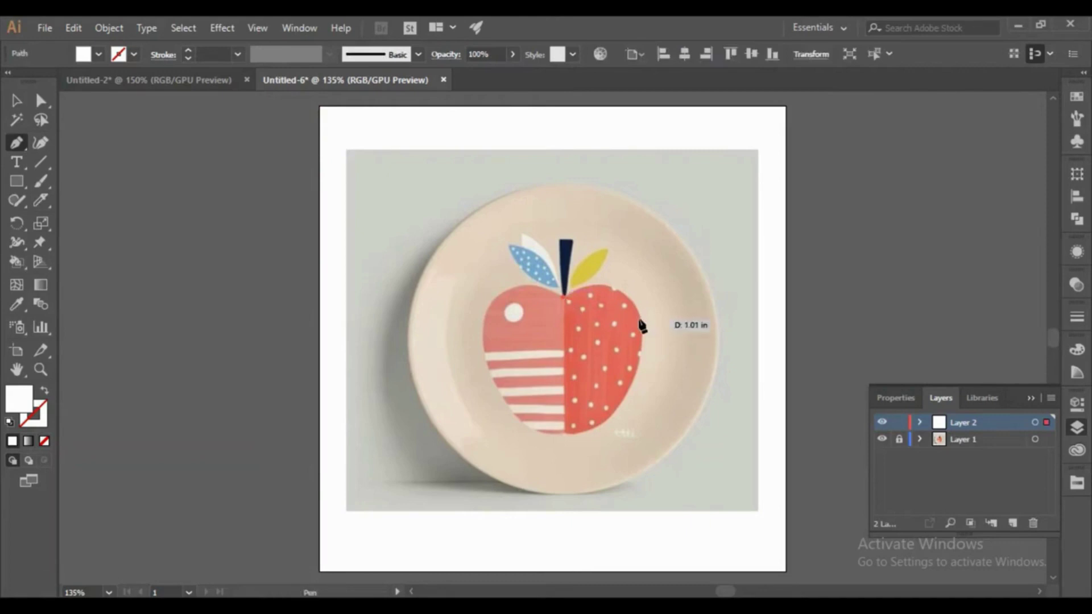
drag(642, 322, 668, 384)
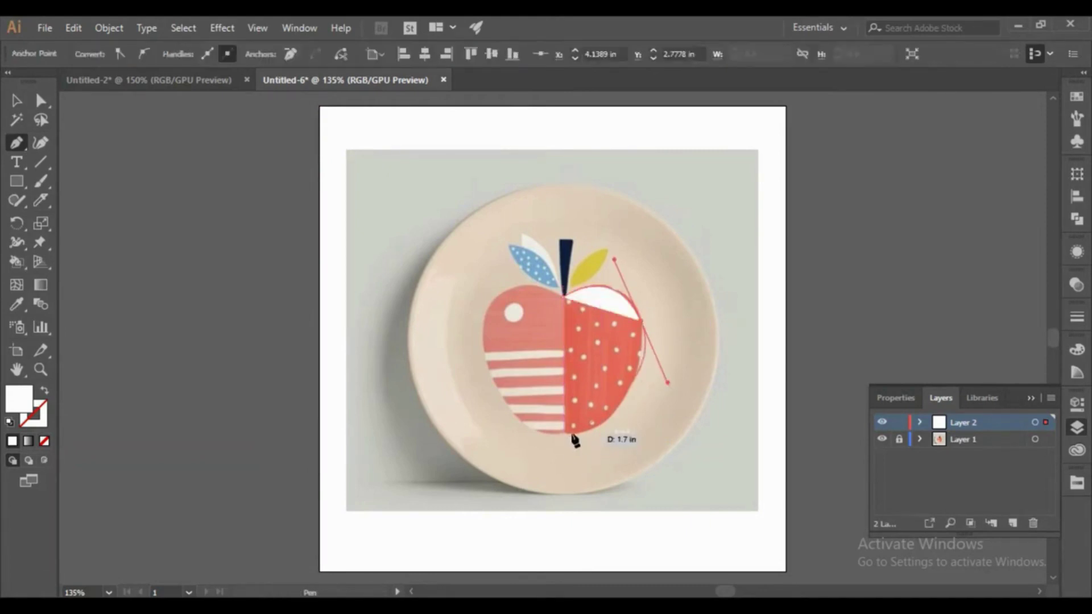
click(566, 435)
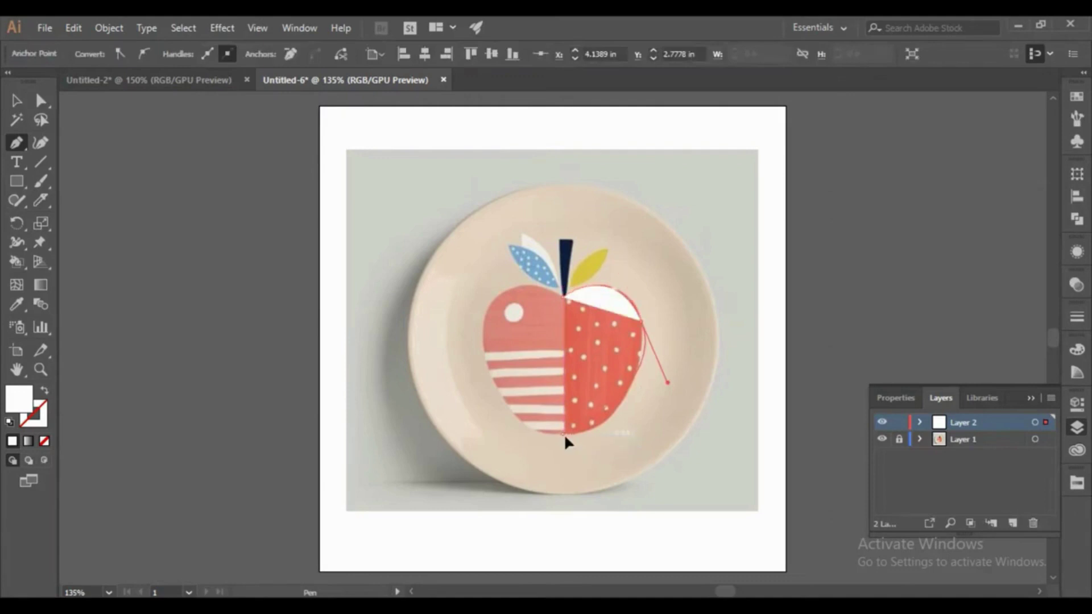
drag(564, 437, 543, 422)
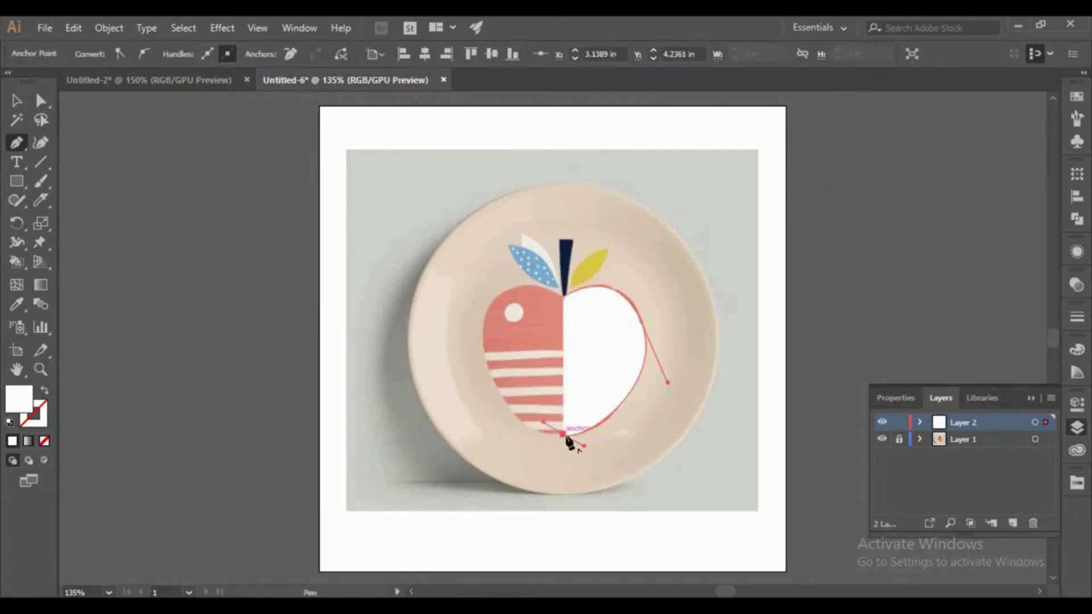
click(565, 436)
drag(564, 437, 474, 212)
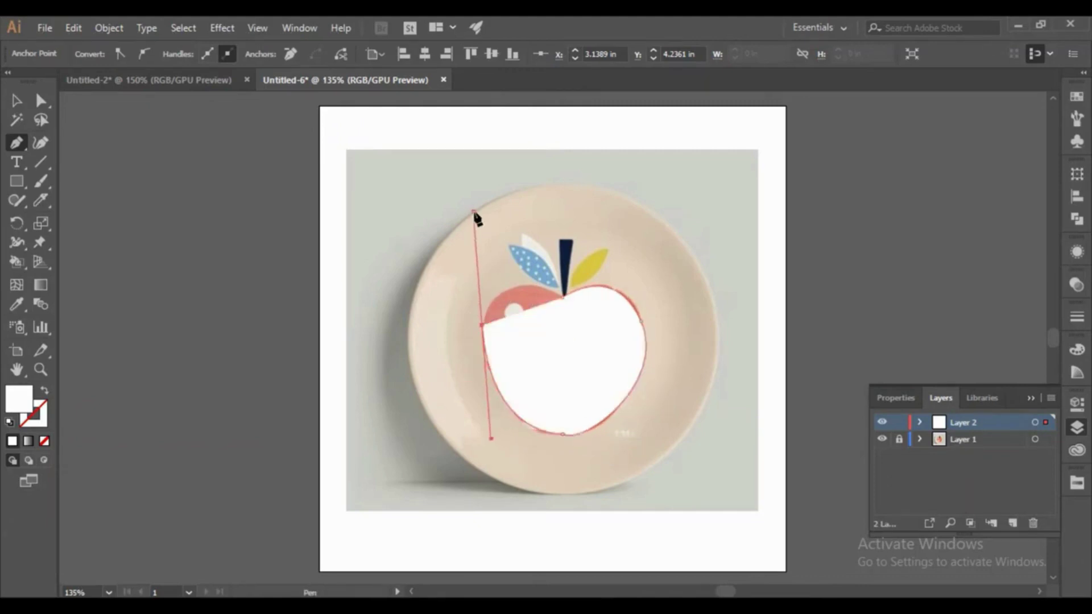
mouse_move(483, 325)
mouse_down()
mouse_move(484, 312)
mouse_move(489, 330)
mouse_up()
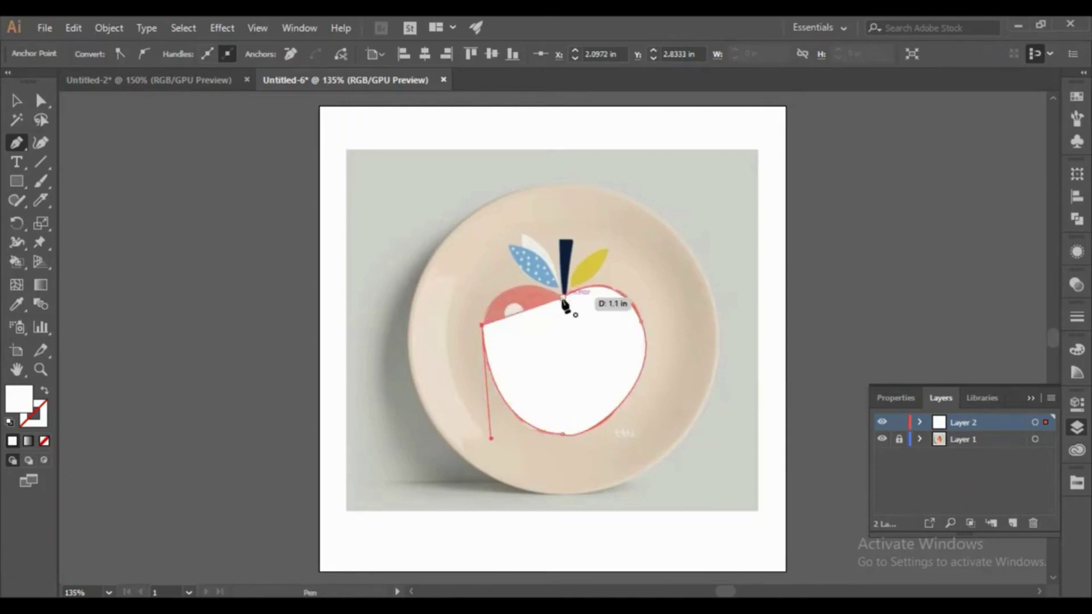
drag(565, 303, 611, 336)
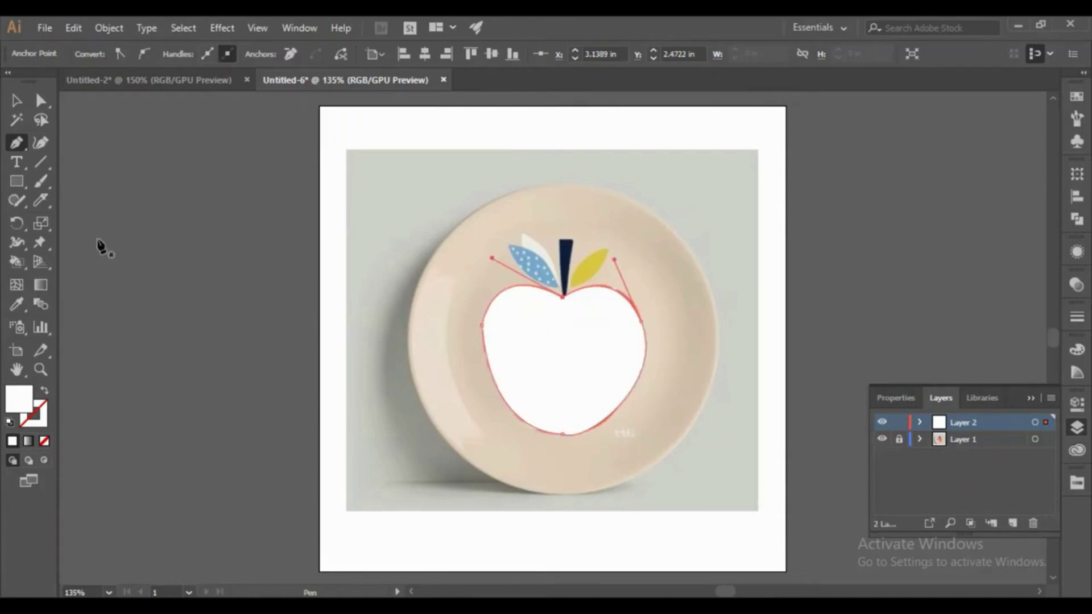
click(16, 100)
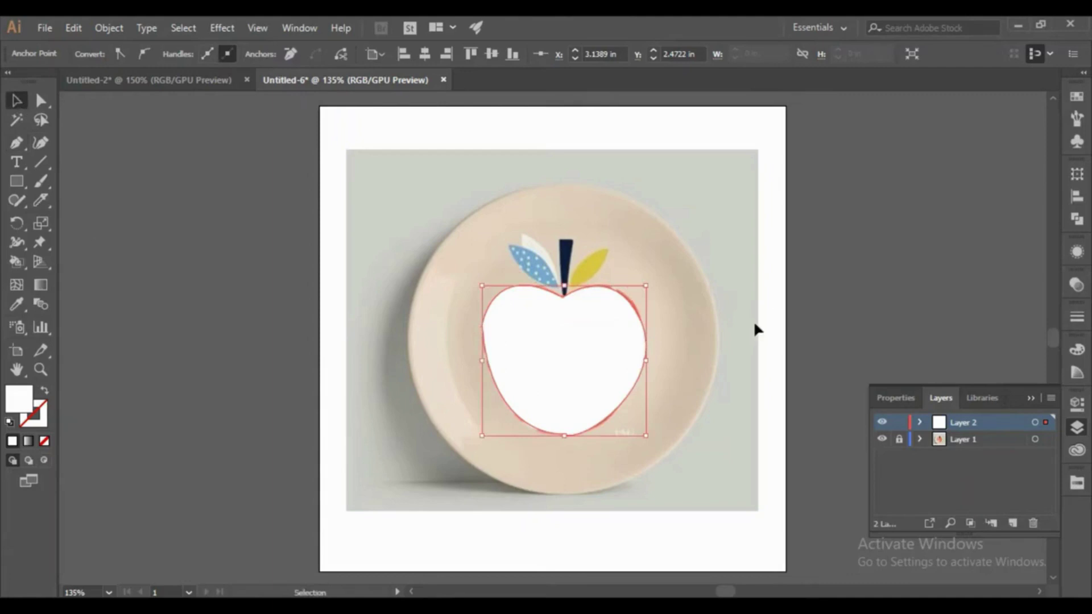
- Refine the traced apple's anchor points and curve handles on both sides and at its base to follow the reference outline
click(41, 100)
click(597, 351)
click(641, 321)
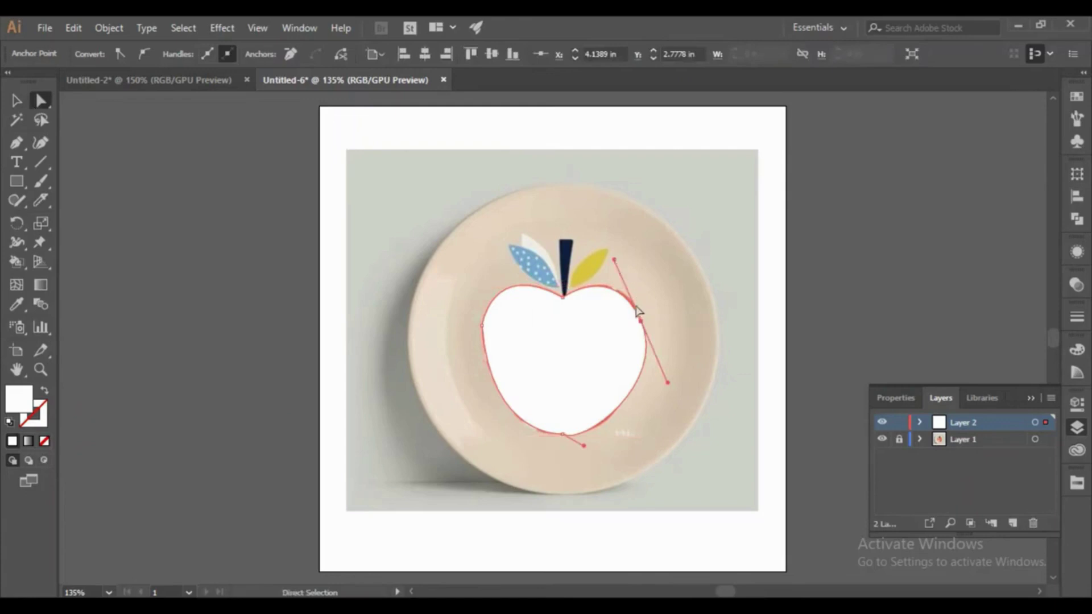
drag(643, 322, 641, 319)
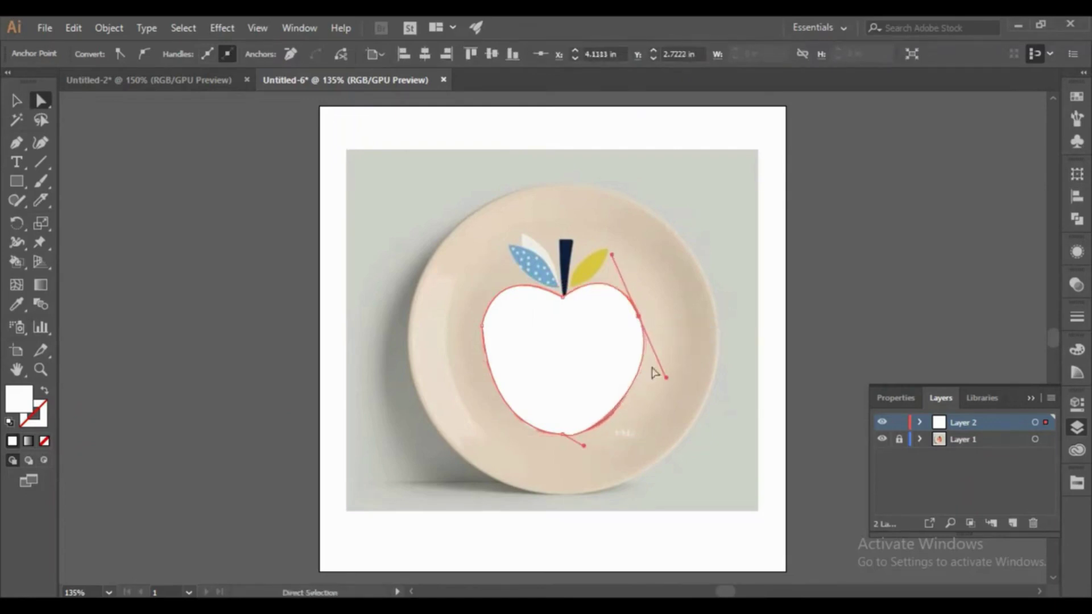
drag(667, 374, 667, 389)
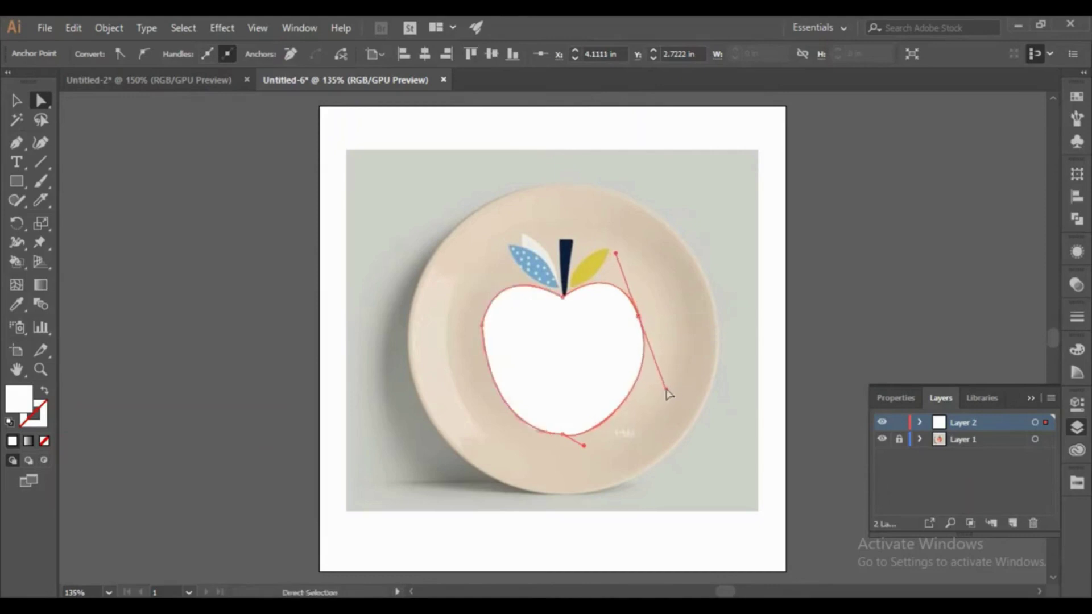
click(485, 336)
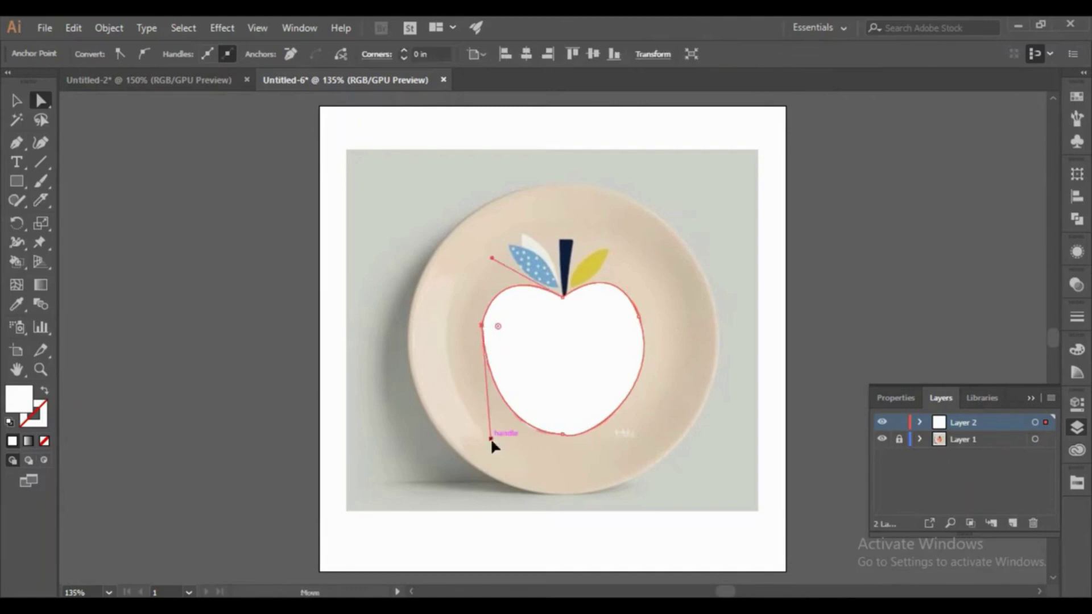
drag(491, 438, 483, 436)
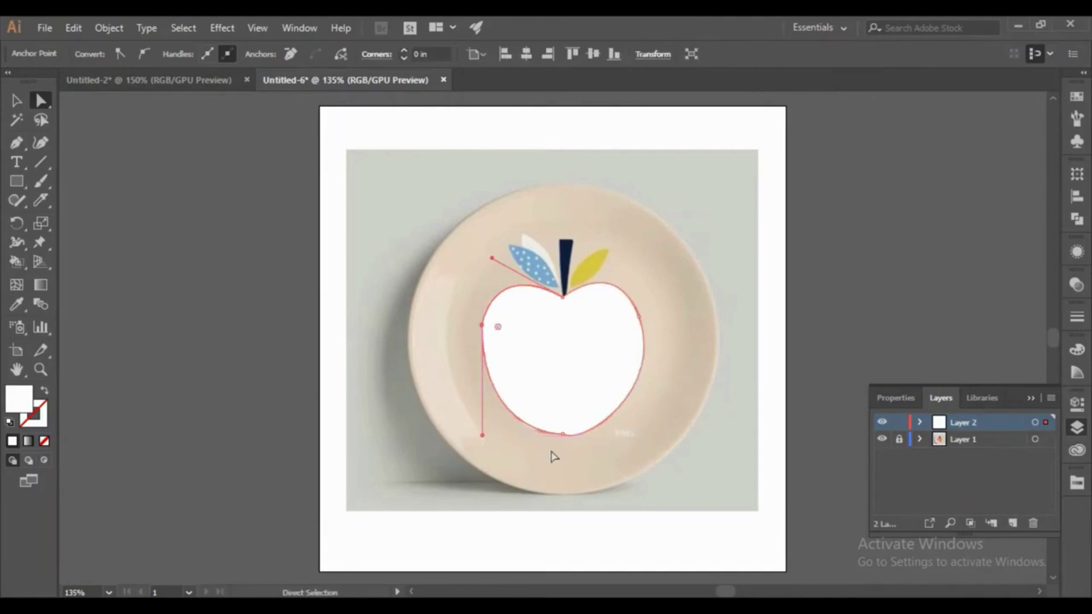
drag(562, 436, 585, 440)
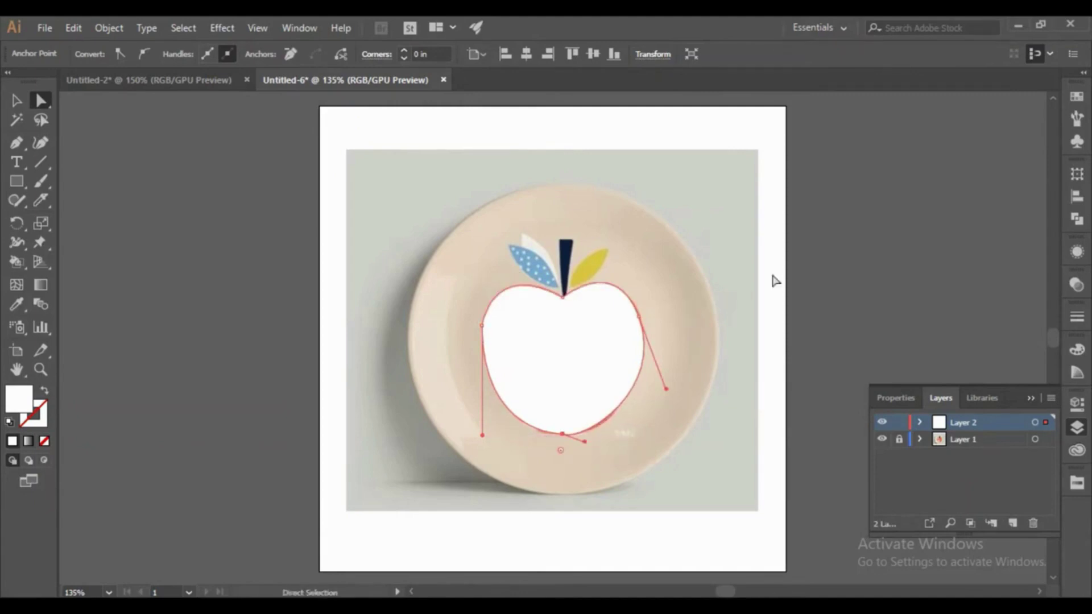
click(841, 258)
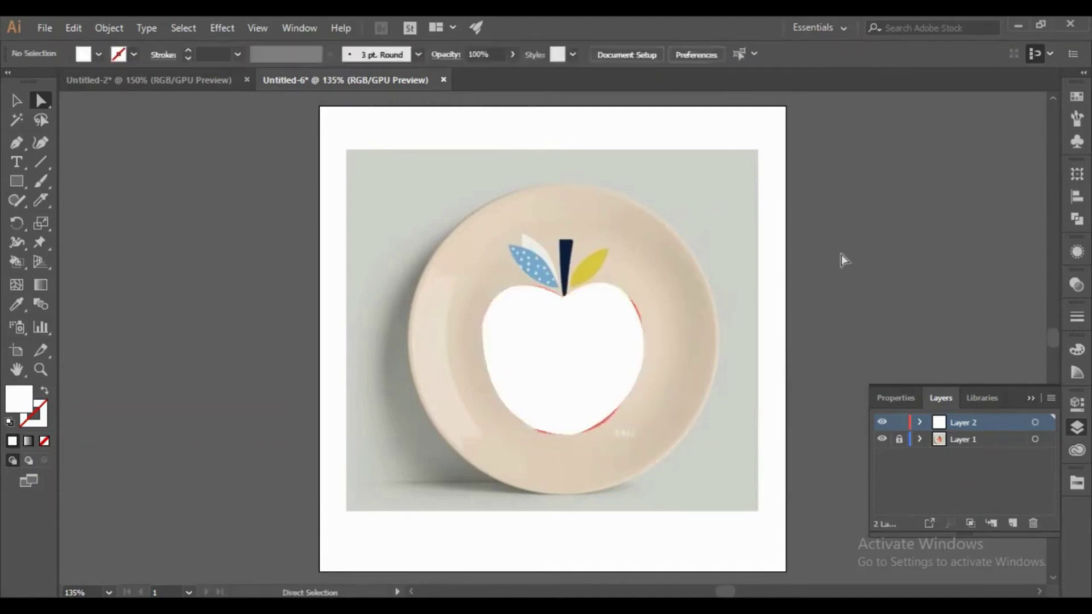
- Remove the fill from the traced apple shape to expose the reference image beneath it
click(608, 350)
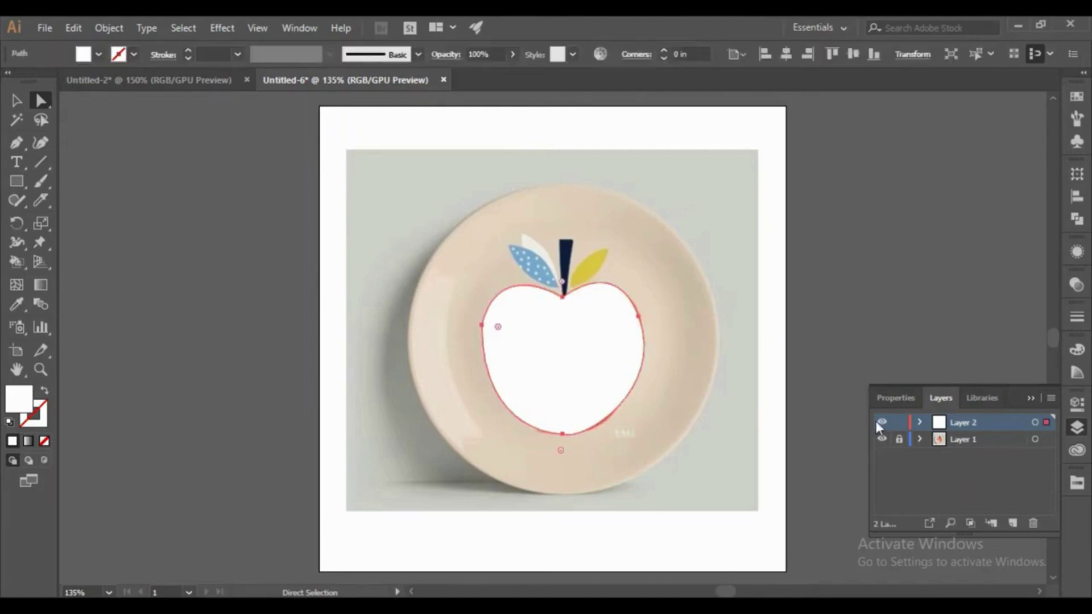
double_click(19, 398)
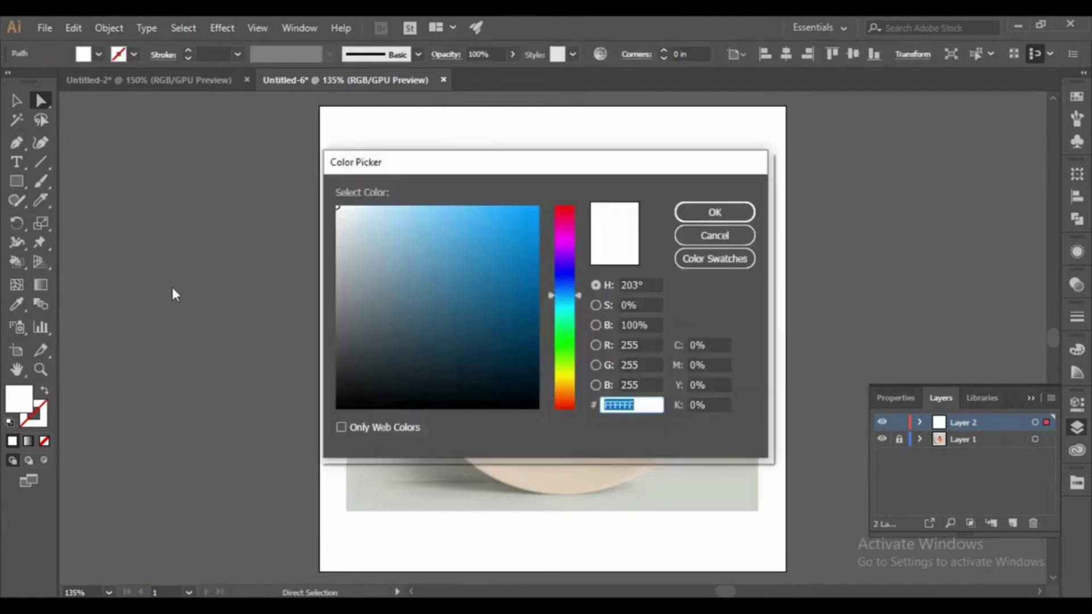
click(715, 212)
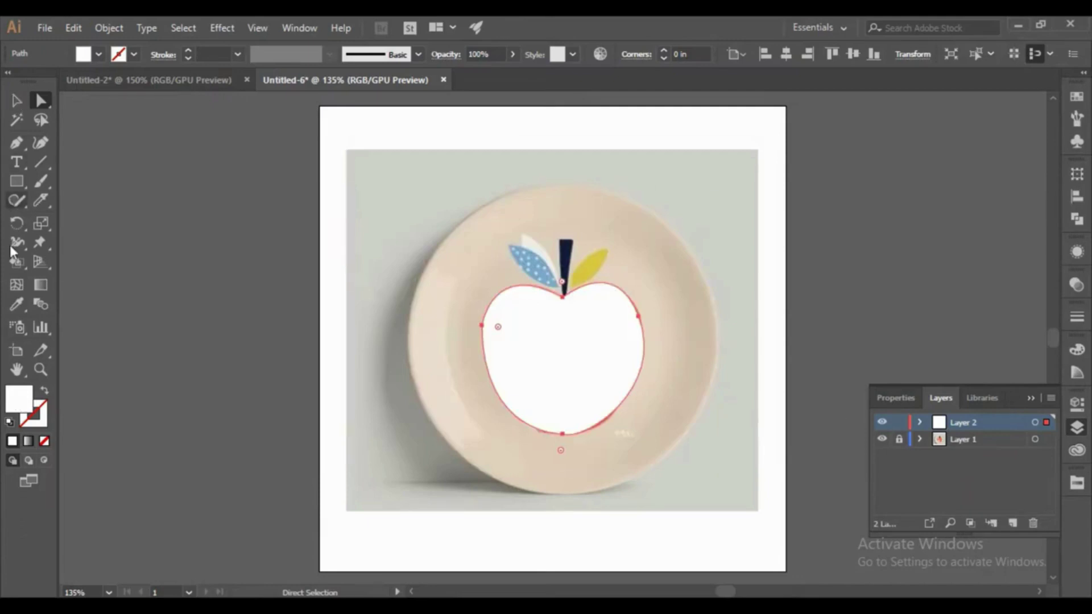
click(43, 441)
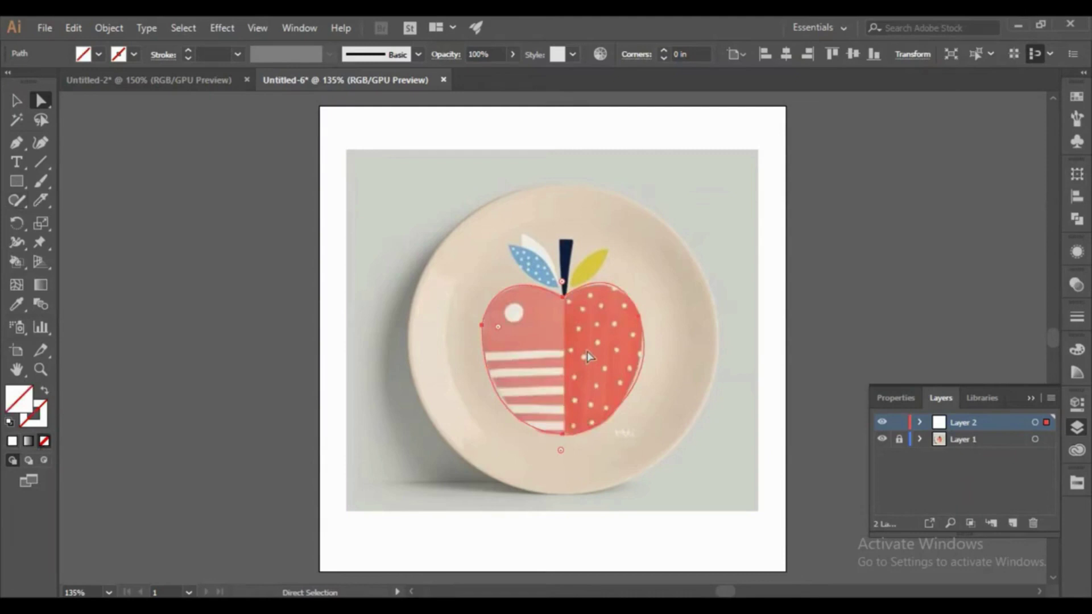
- Fill the traced apple with the stronger red sampled from the reference apple, using the Eyedropper
key(i)
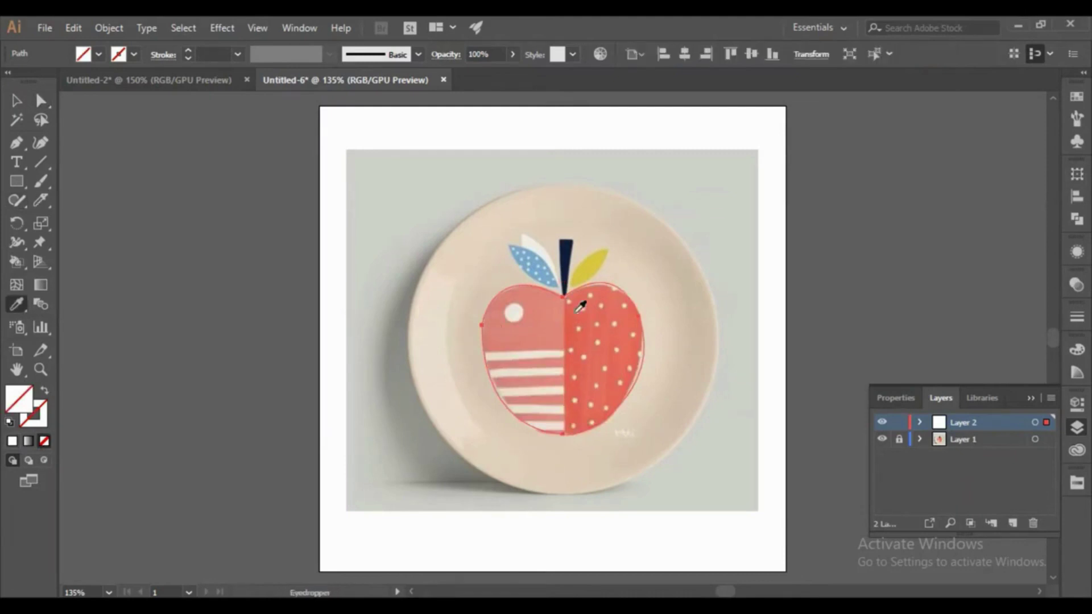
click(549, 313)
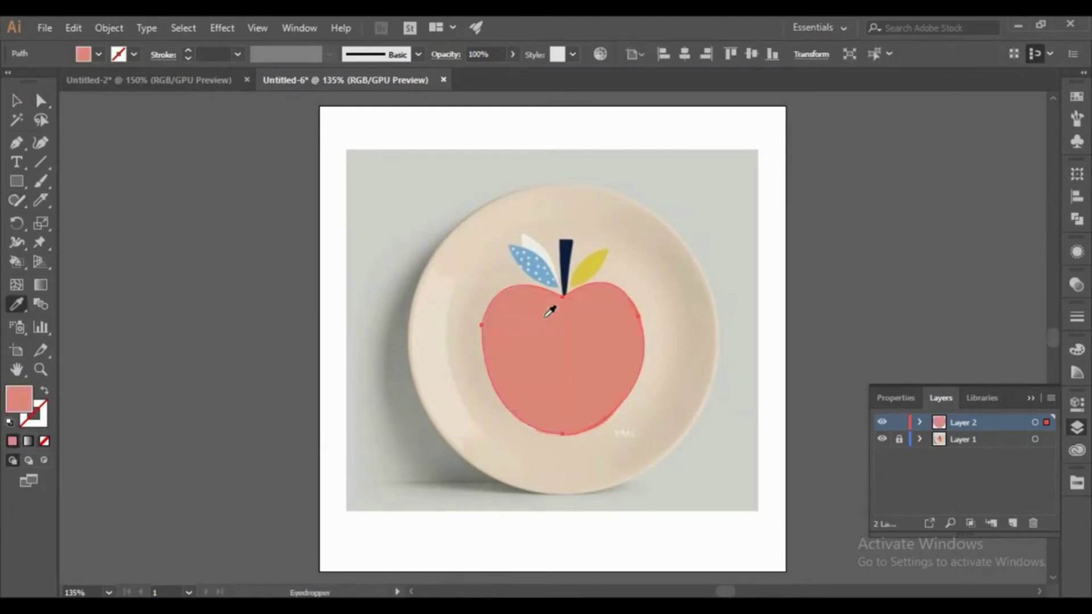
key(ctrl+z)
click(540, 316)
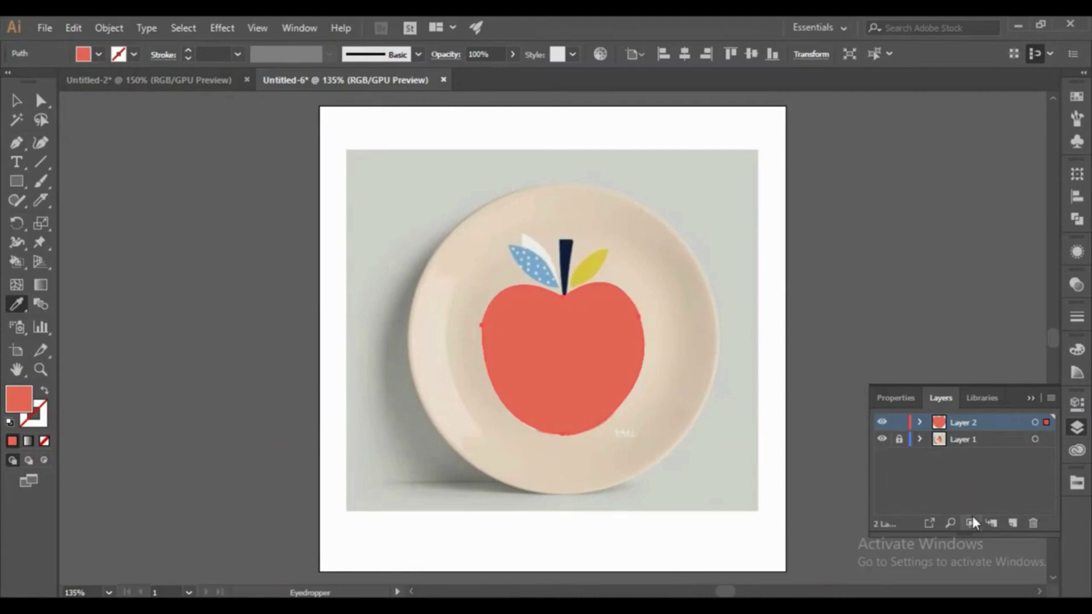
- Add another layer and trace the apple's dark stem on it as a narrow closed wedge with the Pen tool
click(1013, 524)
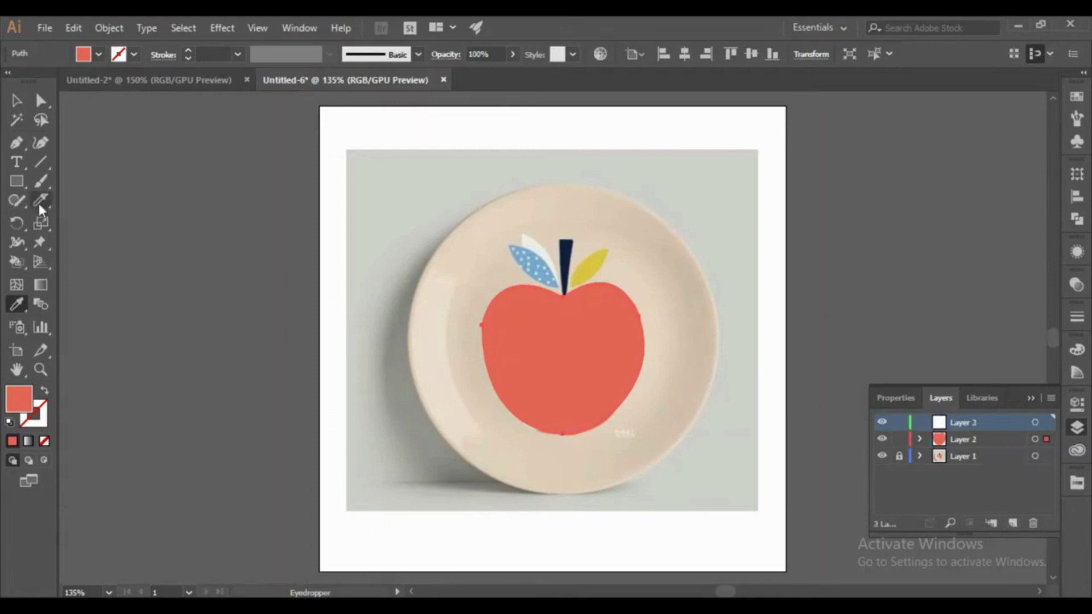
click(17, 144)
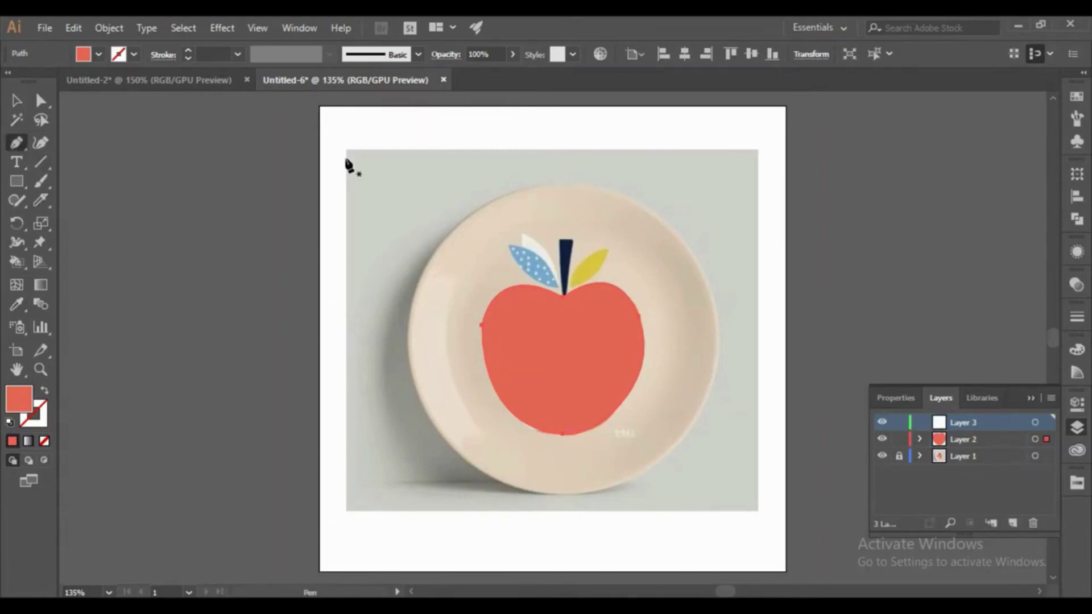
click(563, 293)
click(564, 242)
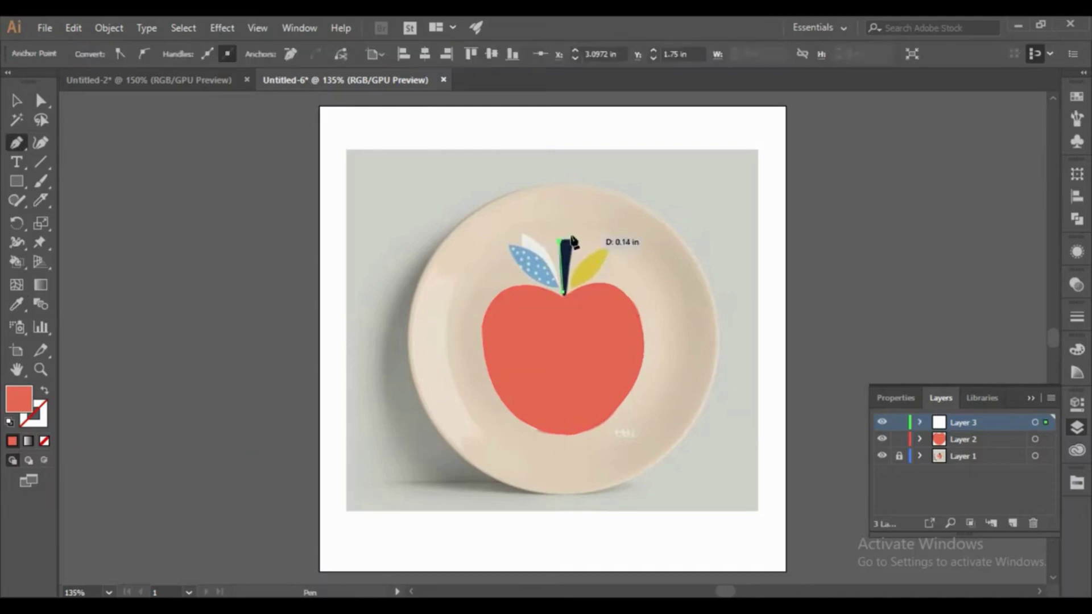
click(572, 241)
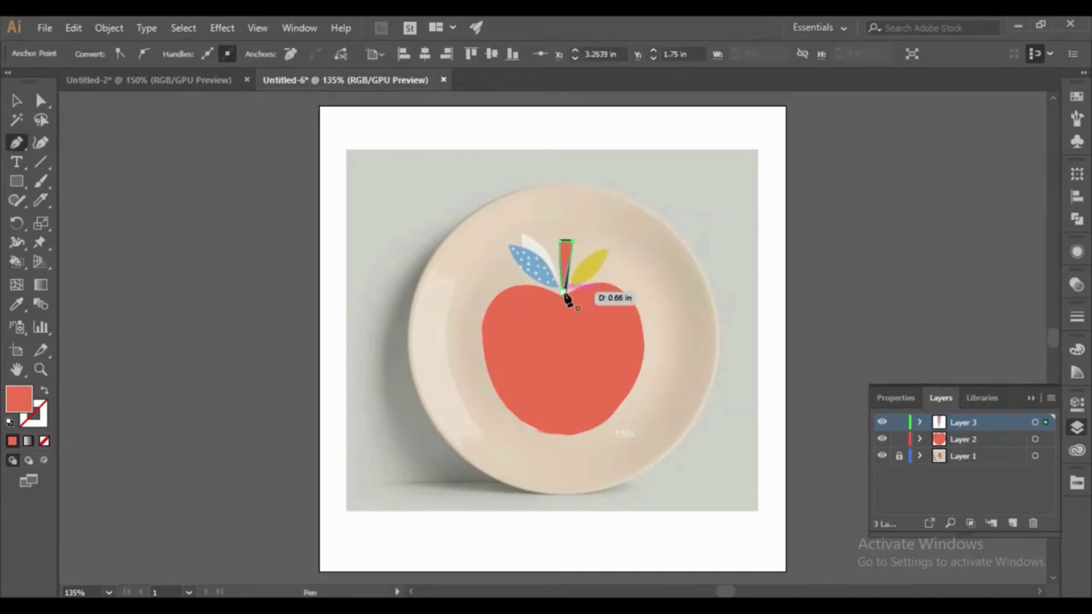
click(564, 293)
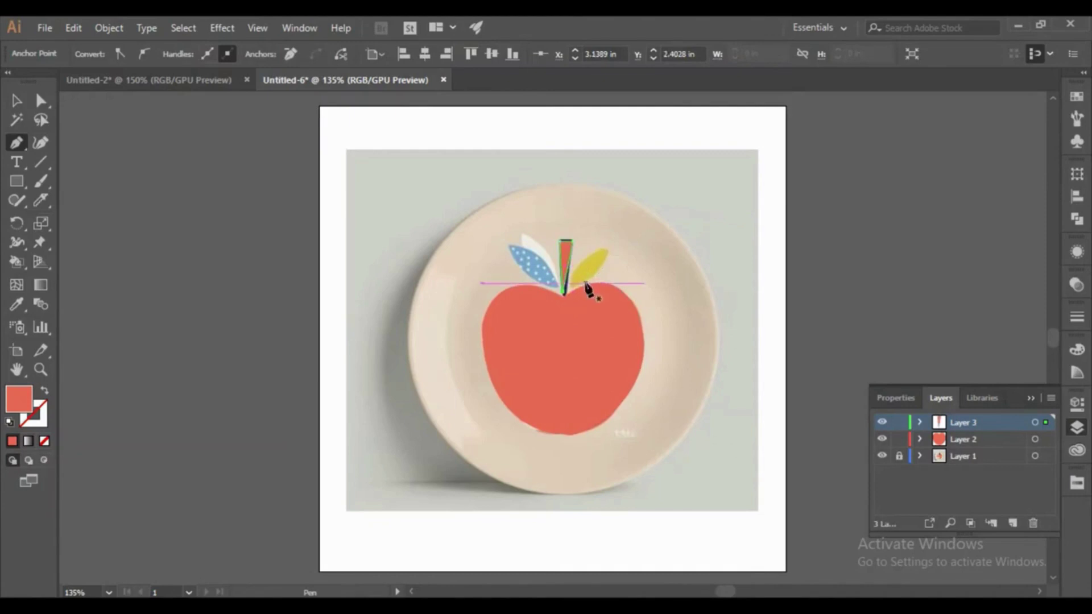
- Trace the yellow leaf beside the stem as a closed two-point curved shape with the Pen tool
click(572, 283)
click(606, 245)
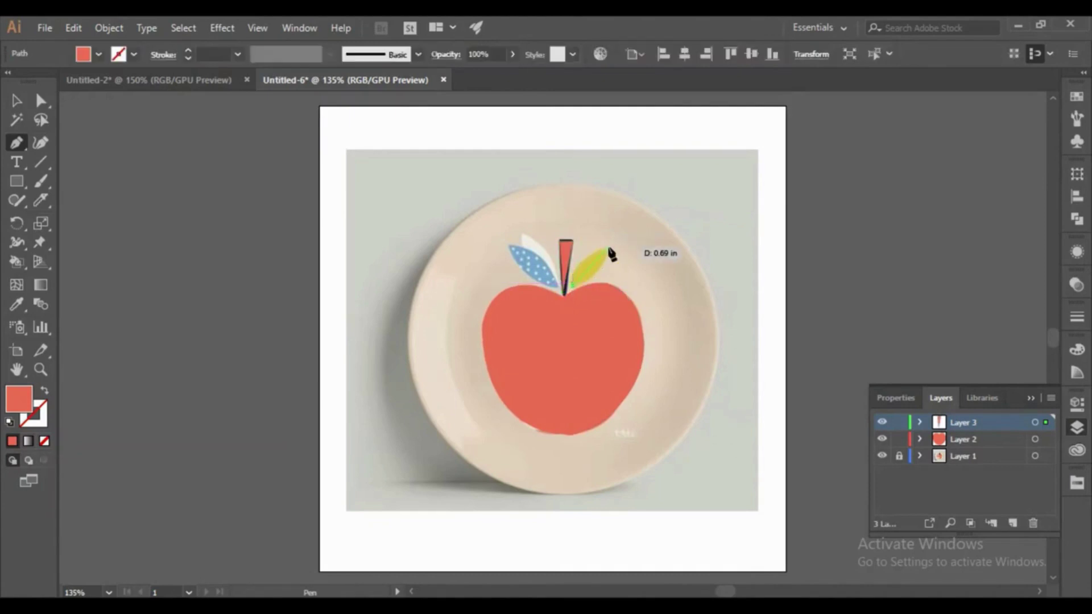
drag(650, 238, 651, 238)
drag(572, 284, 576, 289)
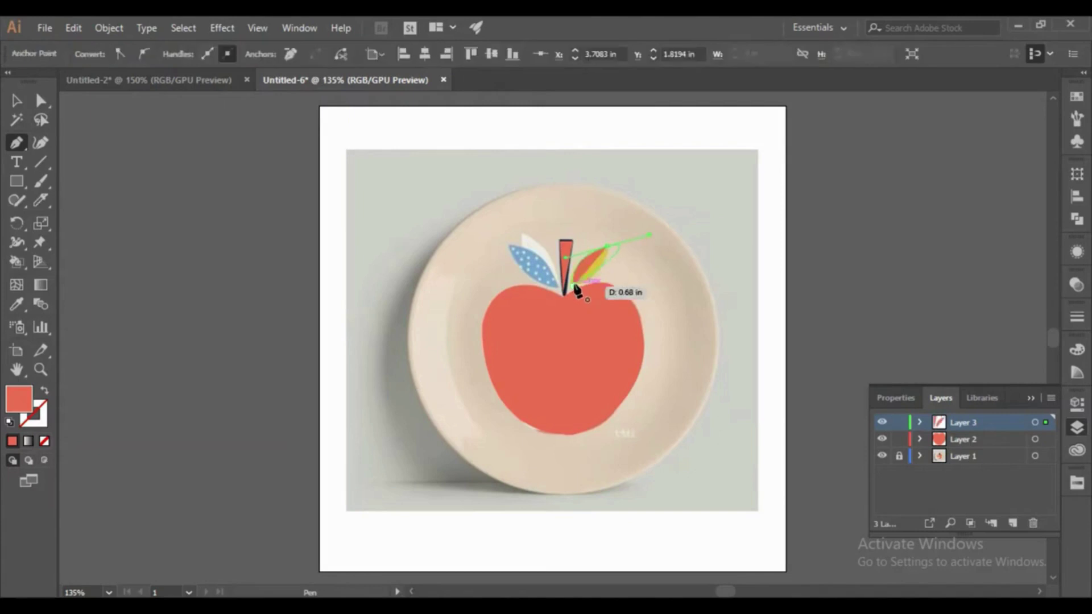
click(607, 246)
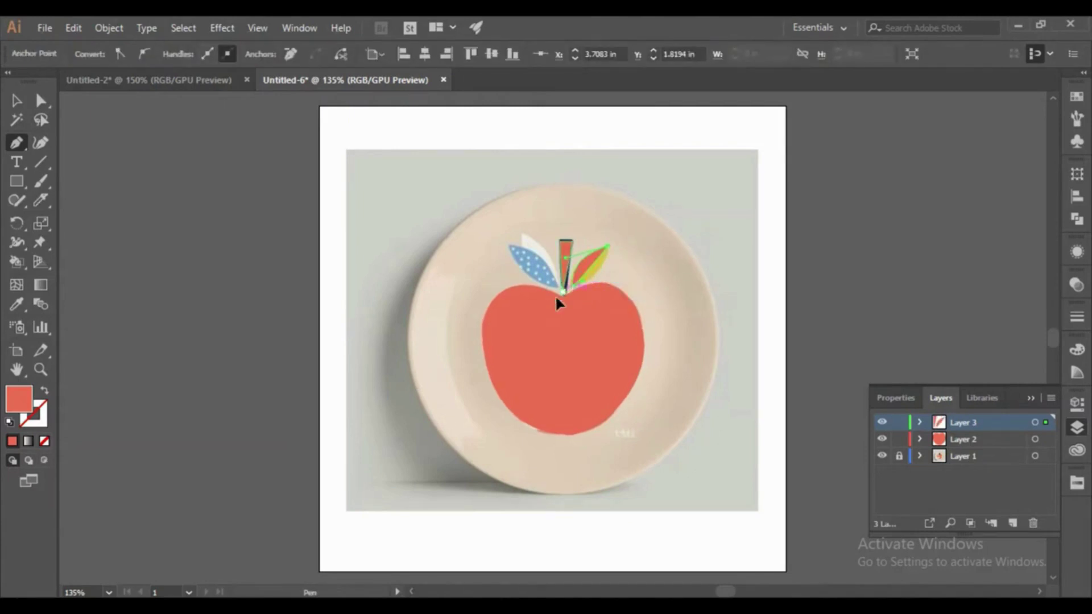
drag(539, 300, 532, 297)
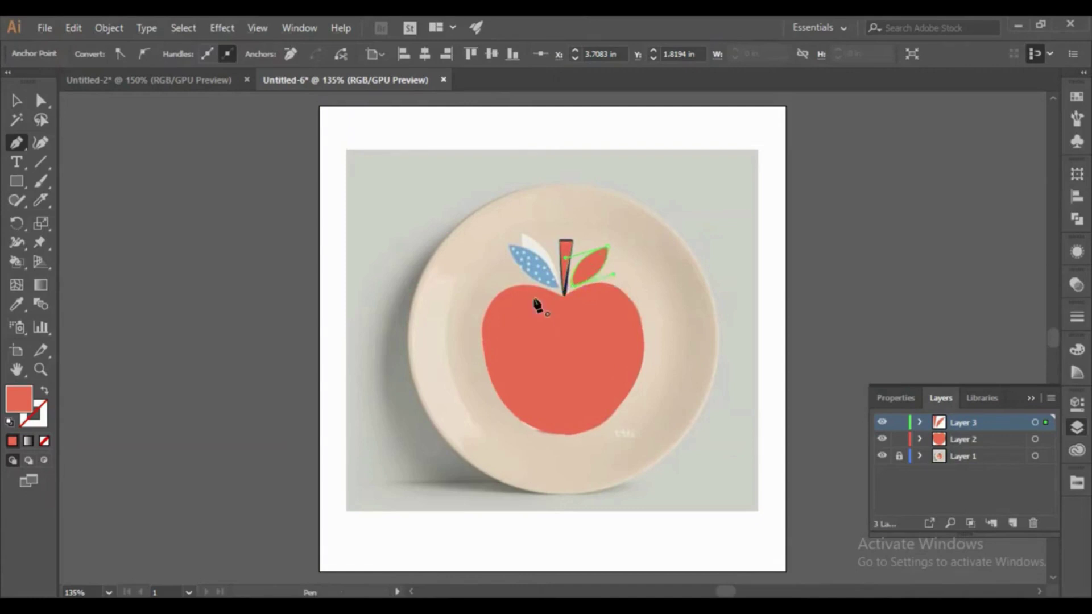
- Trace the blue dotted leaf as a closed curved shape running from its tip to the stem's base
click(508, 245)
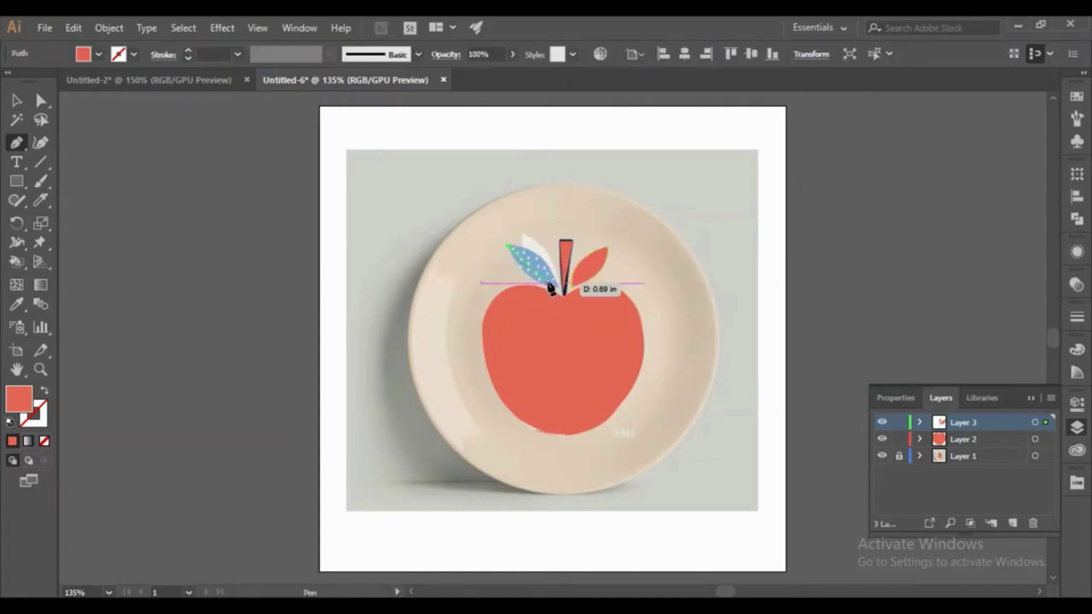
drag(557, 287, 588, 282)
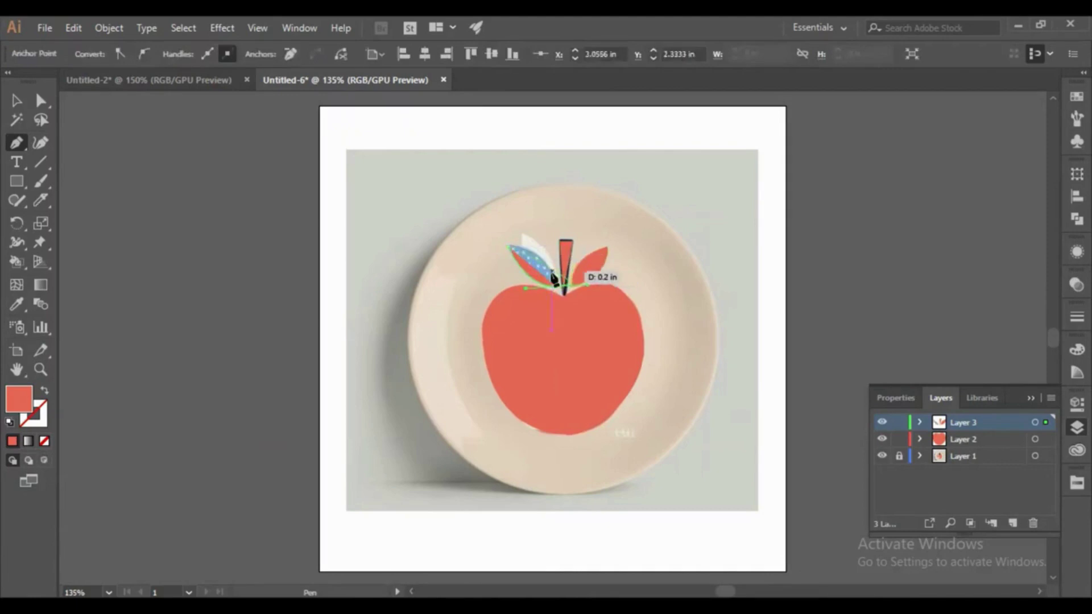
key(alt)
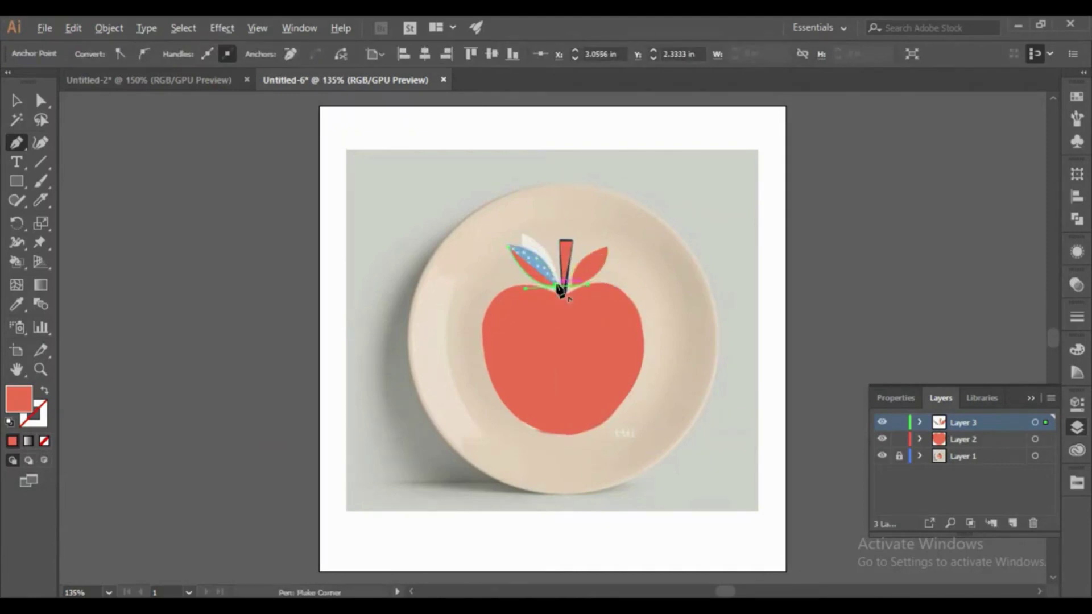
drag(561, 291, 545, 266)
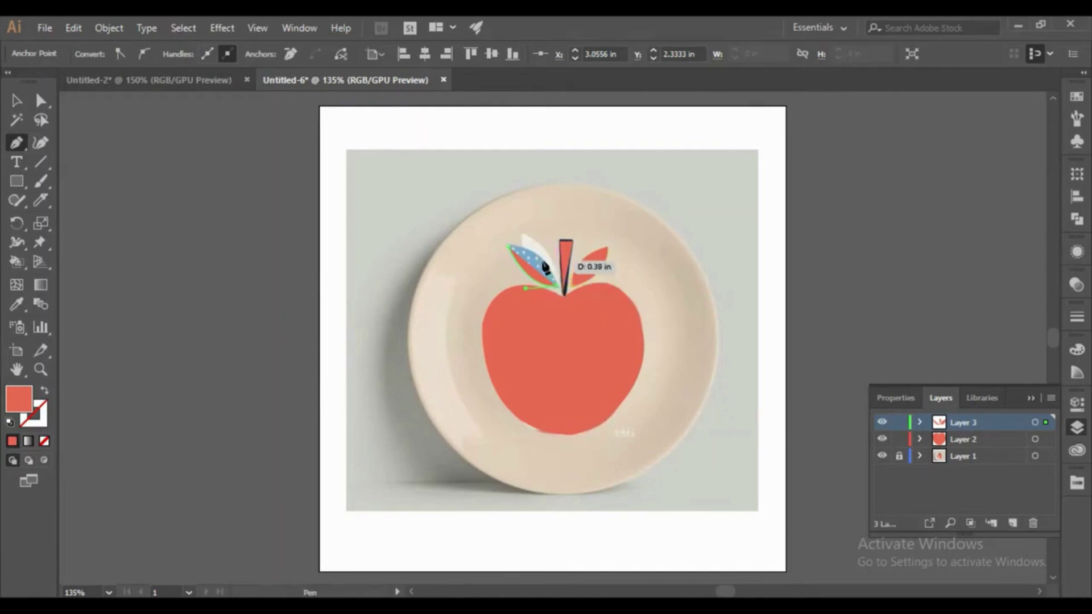
click(508, 246)
mouse_move(474, 252)
mouse_down()
mouse_move(455, 239)
mouse_move(468, 244)
mouse_up()
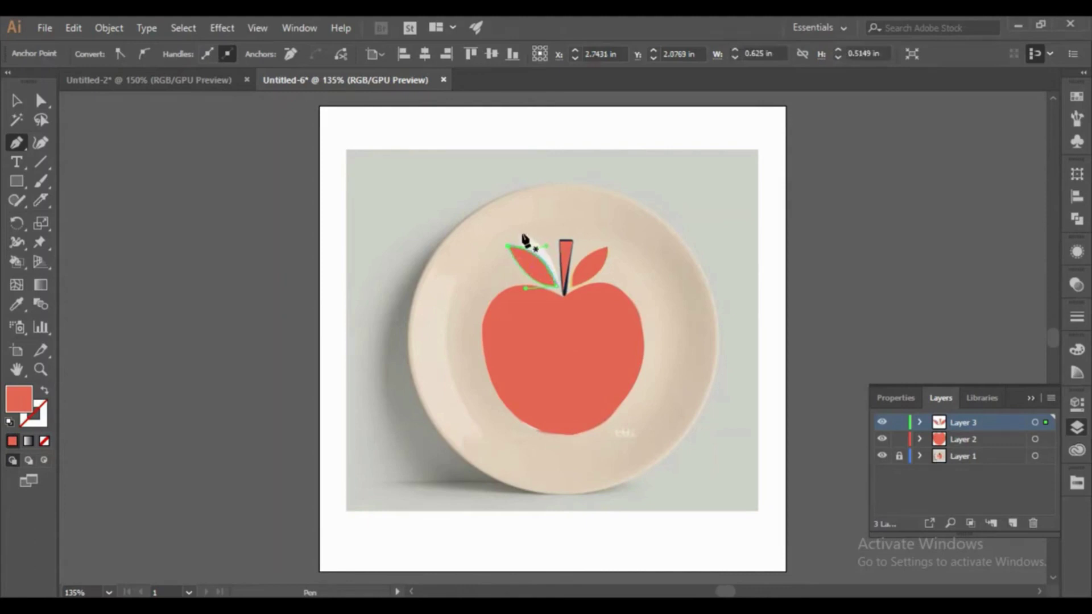
- Trace the white leaf behind the blue one as a closed curved shape, using a corner point at its base
click(521, 234)
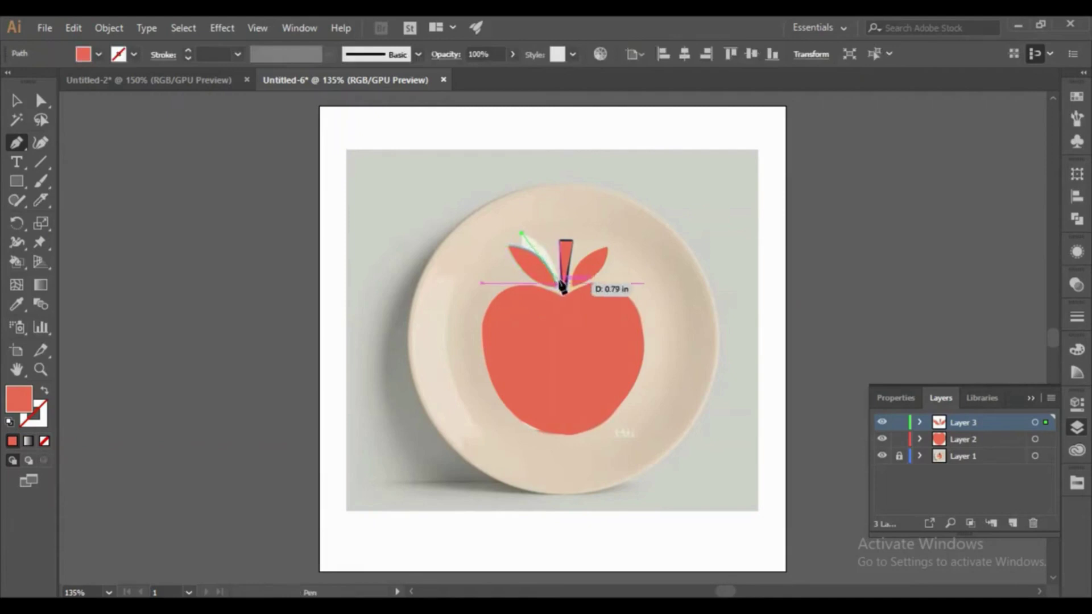
drag(556, 278, 597, 282)
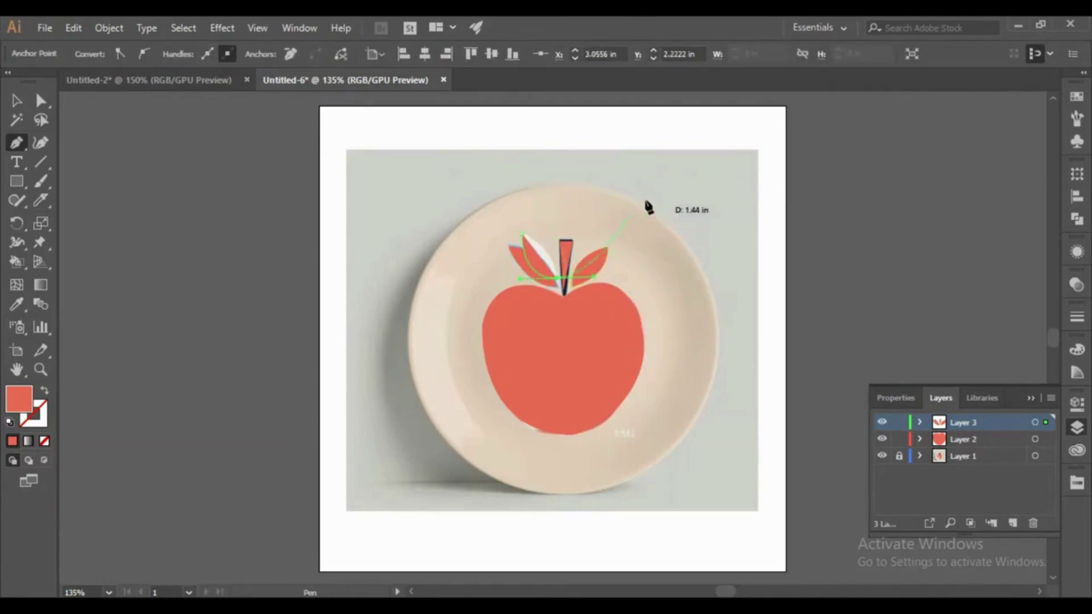
key(alt)
alt+click(557, 279)
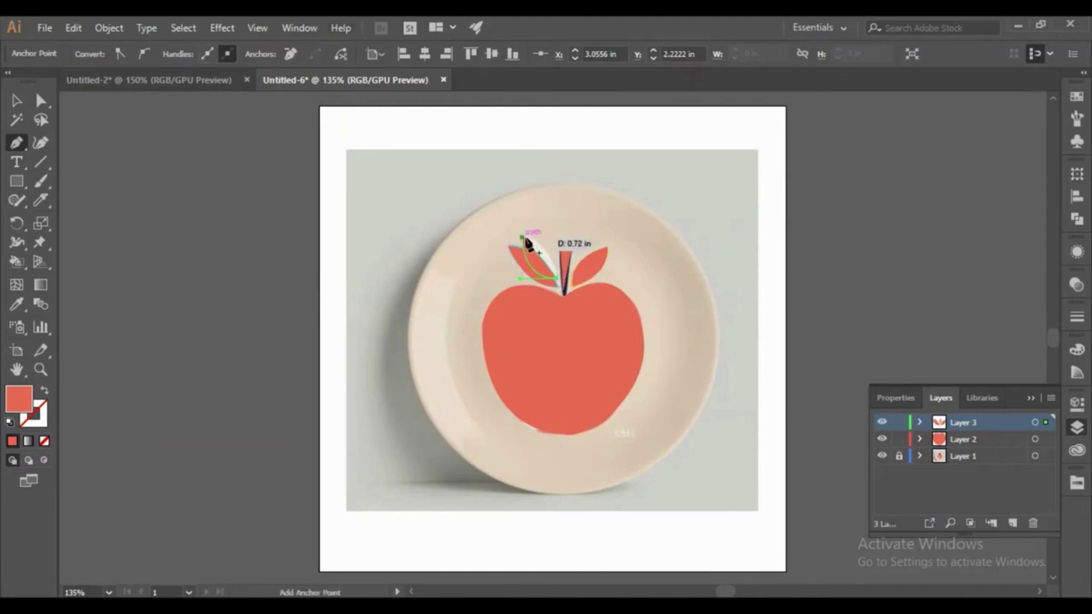
drag(523, 234, 516, 232)
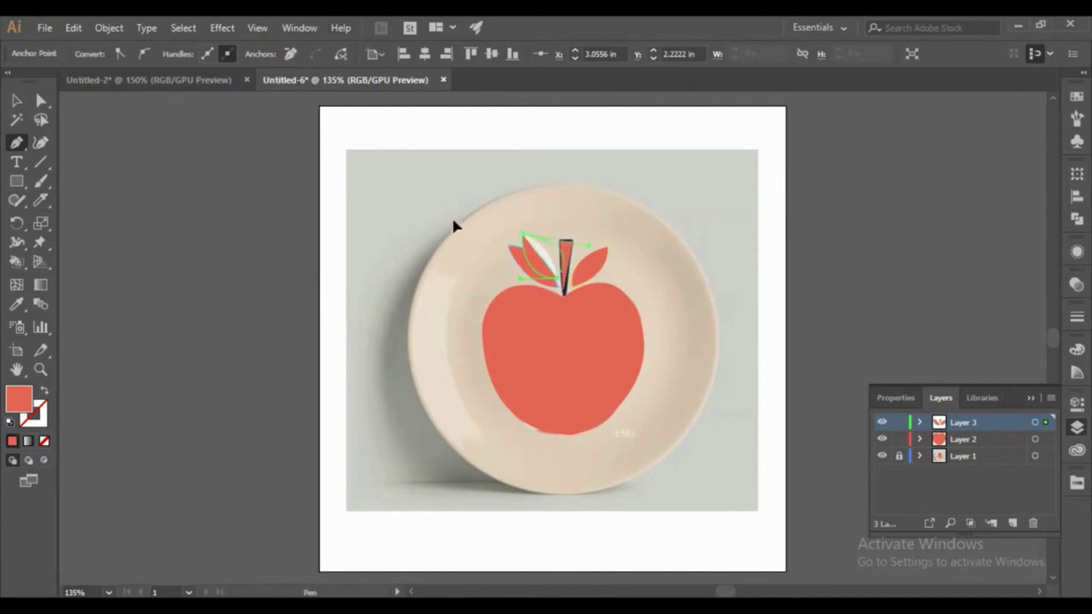
key(Escape)
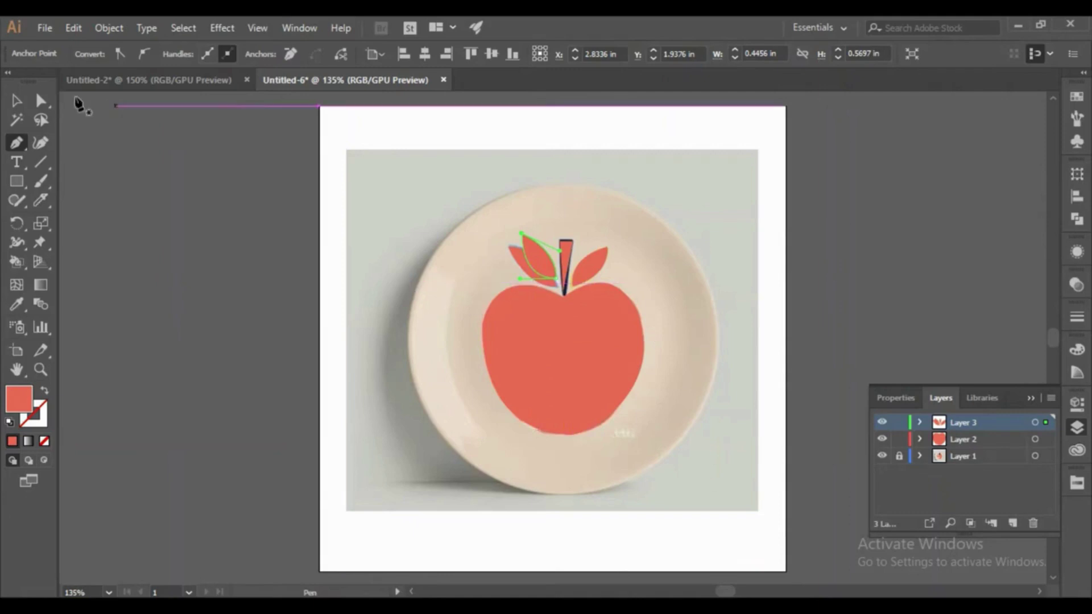
- Select the three traced leaves and the stem together and remove their fill to expose the reference
click(16, 101)
click(268, 234)
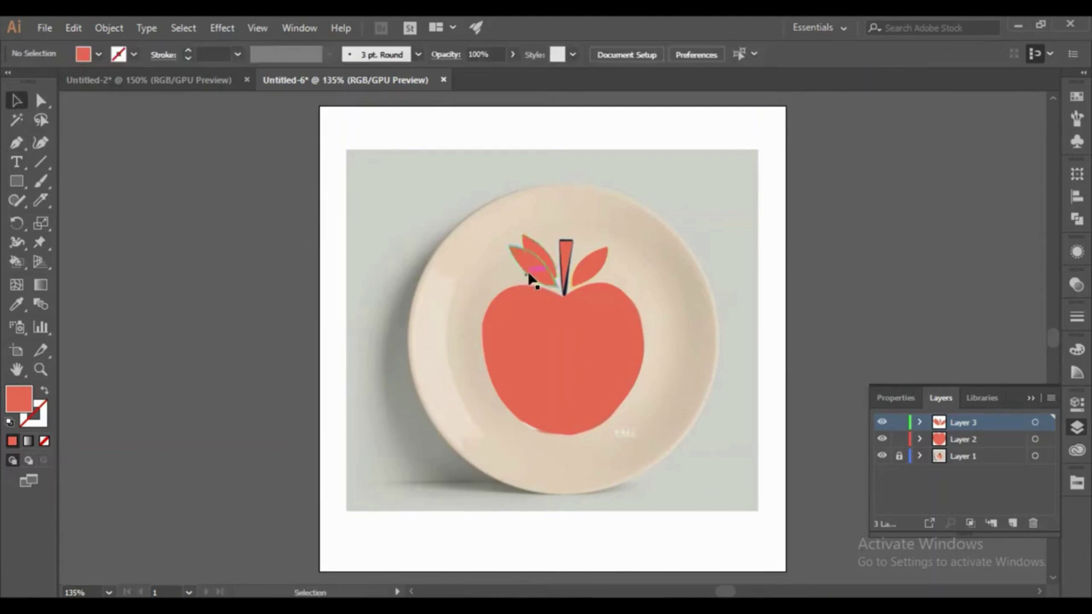
shift+click(541, 256)
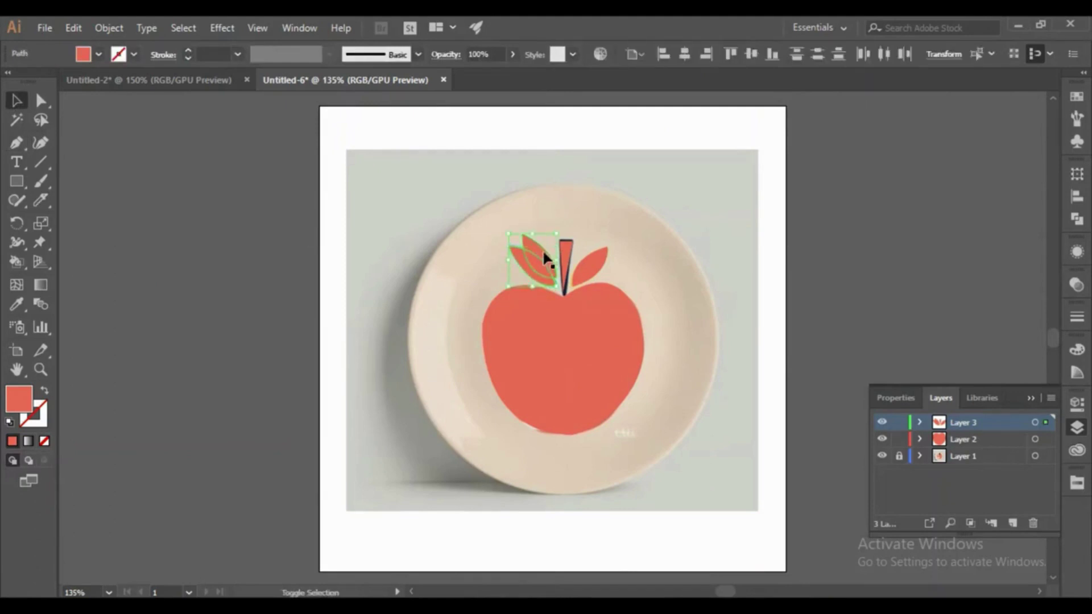
double_click(566, 259)
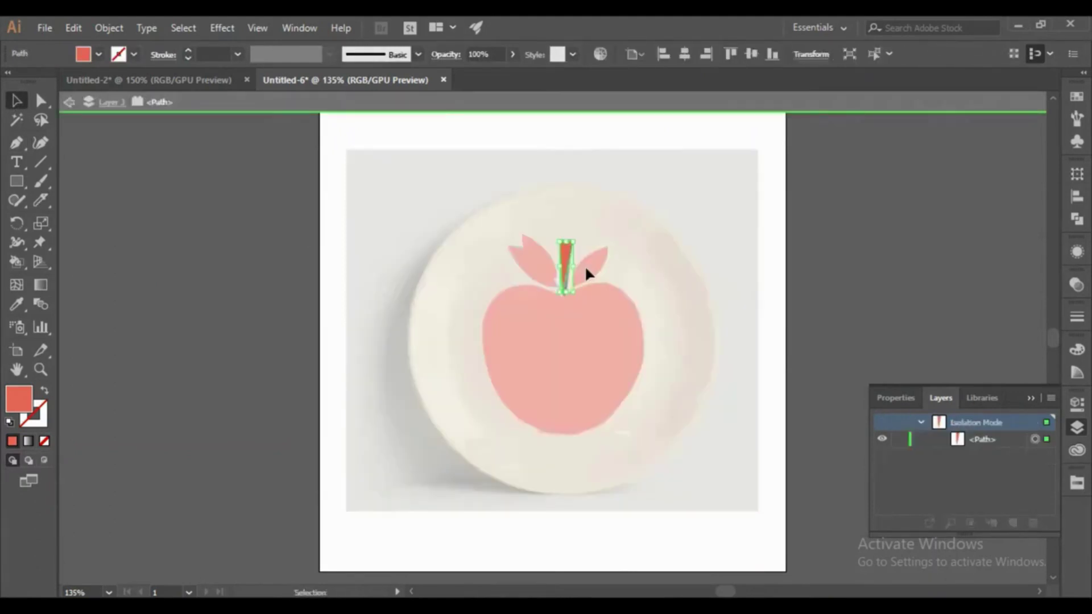
key(Escape)
click(529, 263)
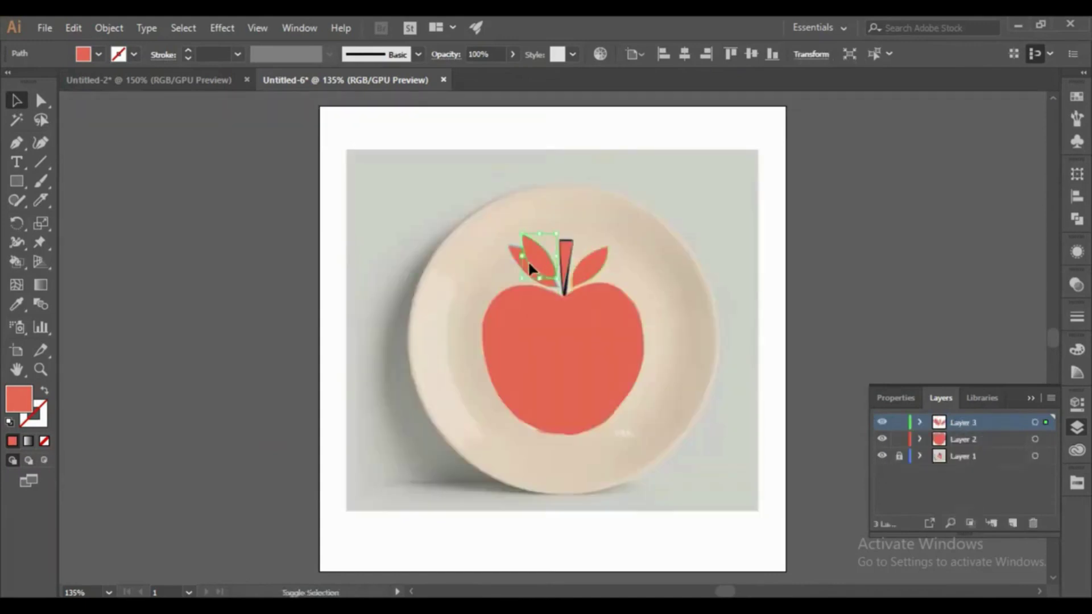
drag(509, 247, 510, 245)
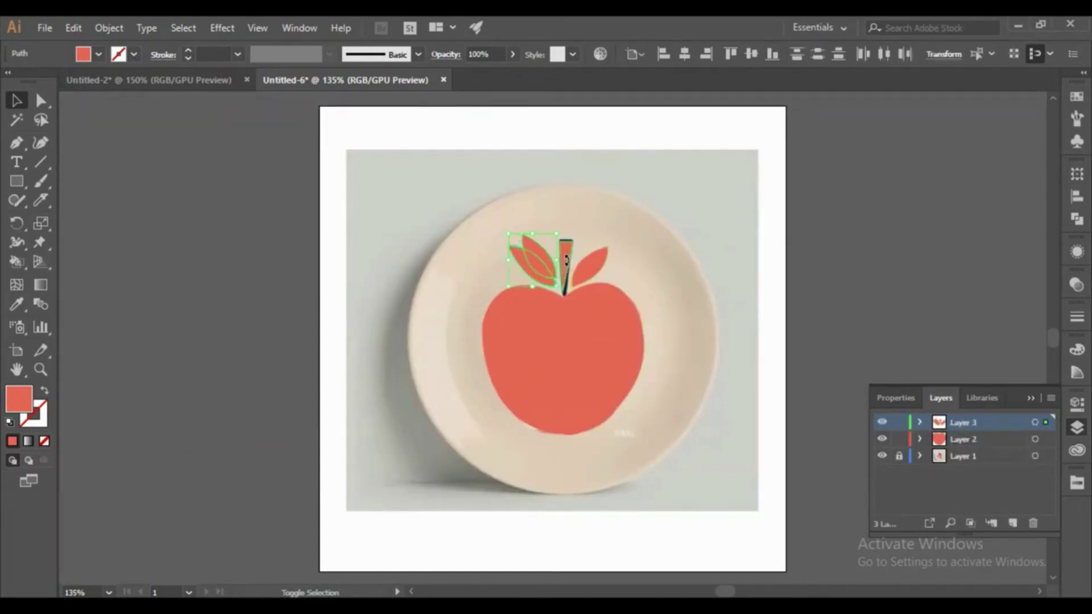
shift+click(586, 271)
shift+click(566, 253)
click(45, 440)
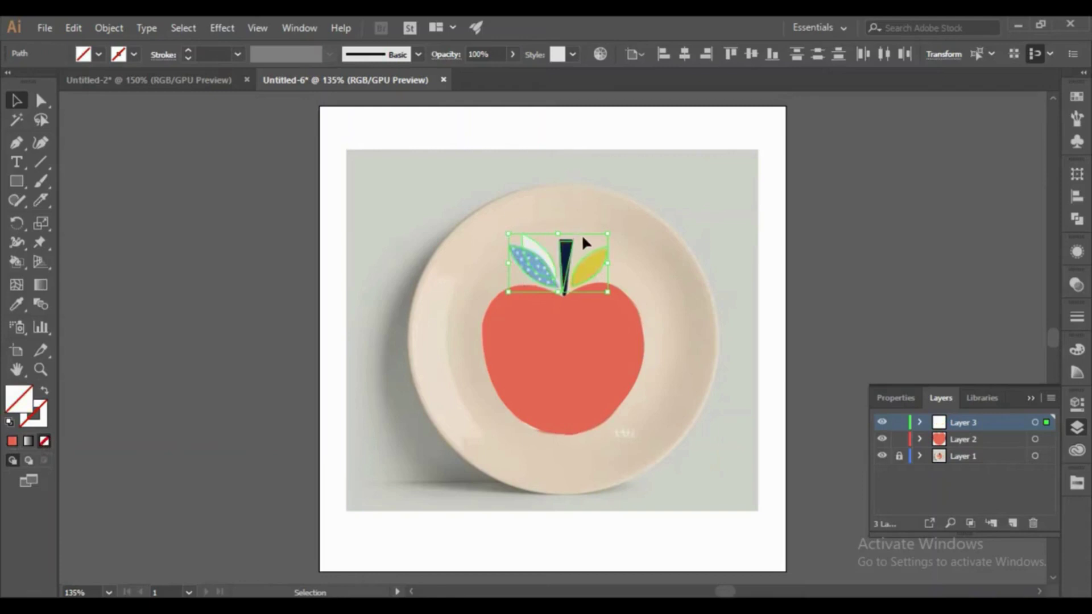
- Fill the traced leaf on the stem's right side with the yellow sampled from the reference leaf
key(i)
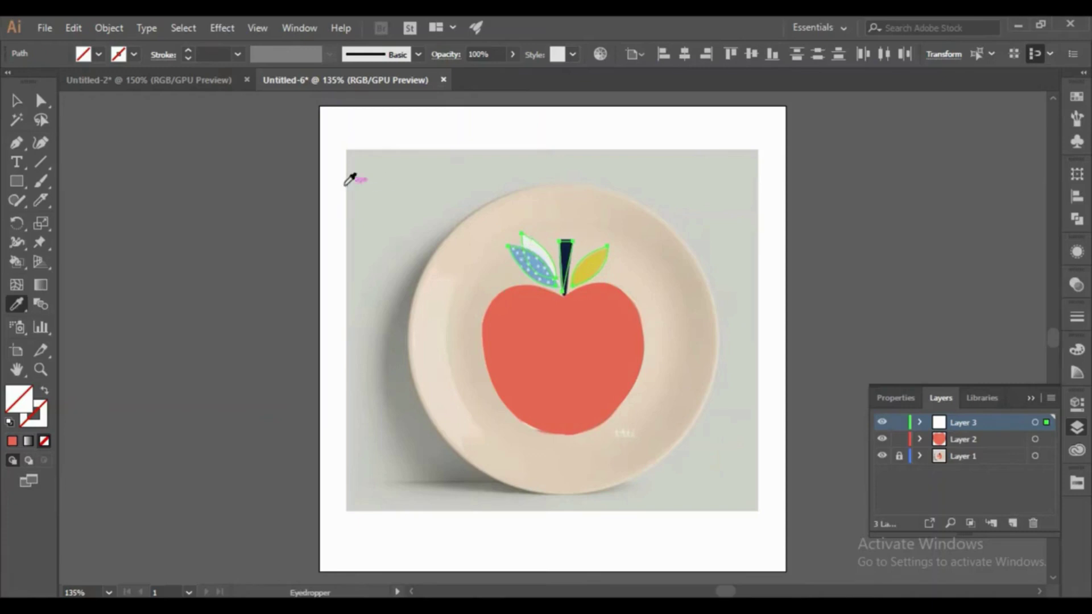
click(16, 100)
click(190, 171)
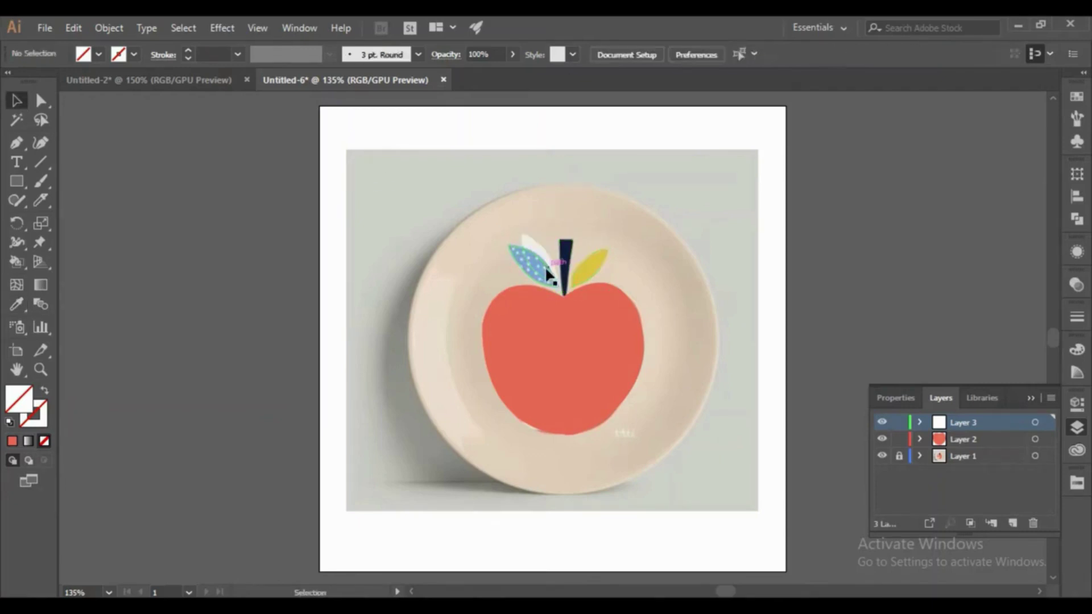
click(599, 277)
key(i)
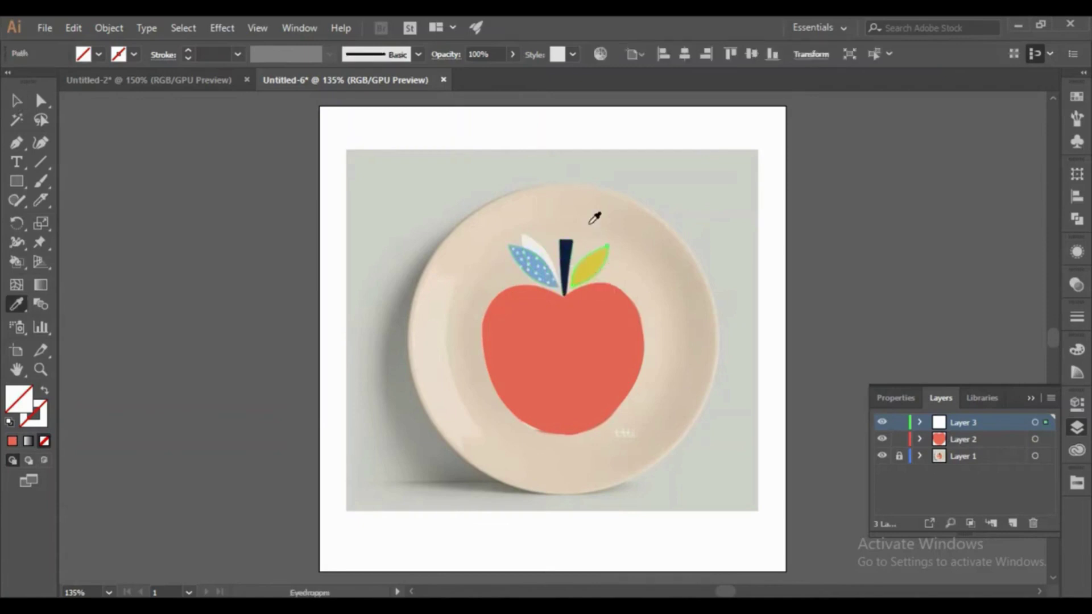
click(591, 262)
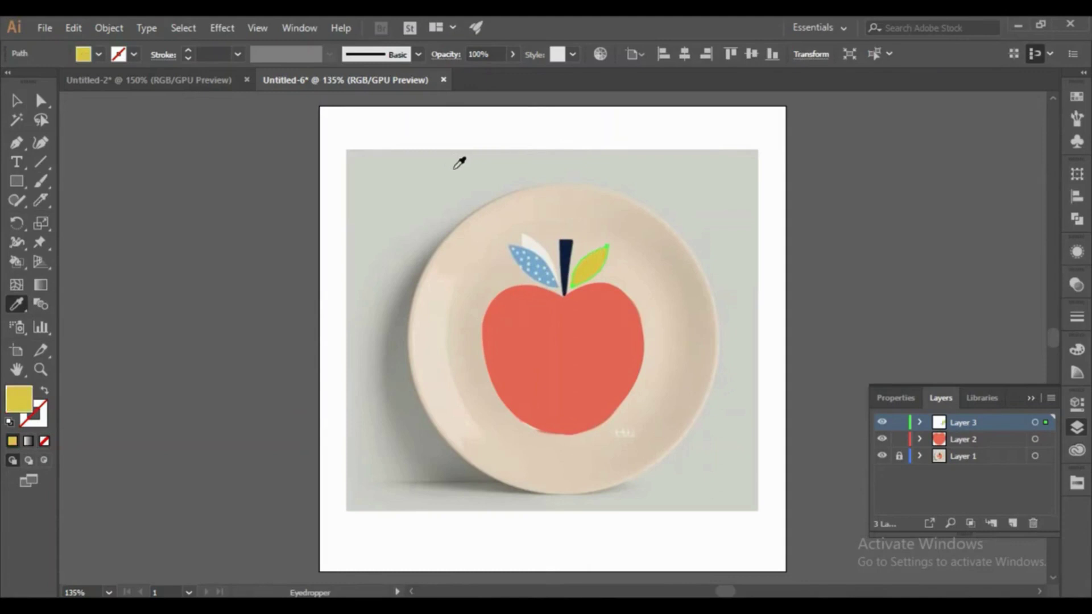
click(16, 102)
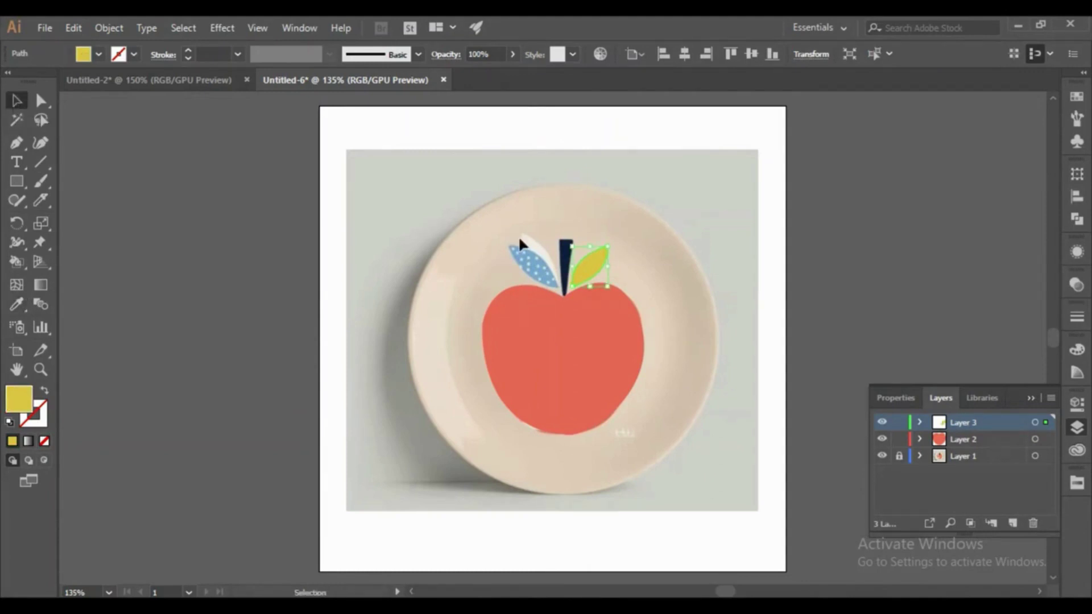
- Fill the traced stem with the dark navy sampled from the reference stem, using the Eyedropper
click(566, 180)
click(566, 261)
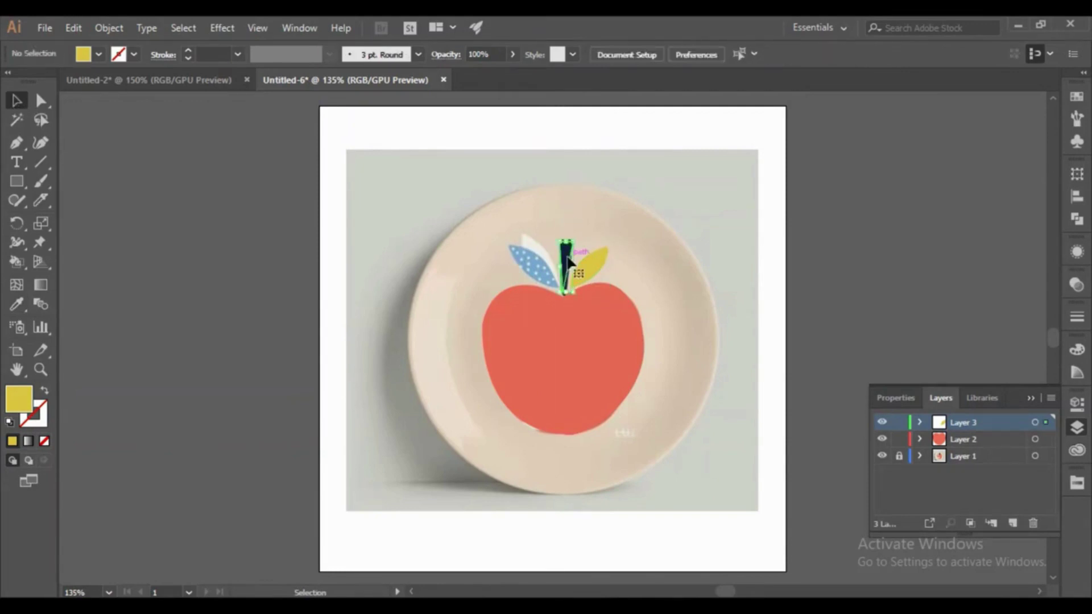
key(i)
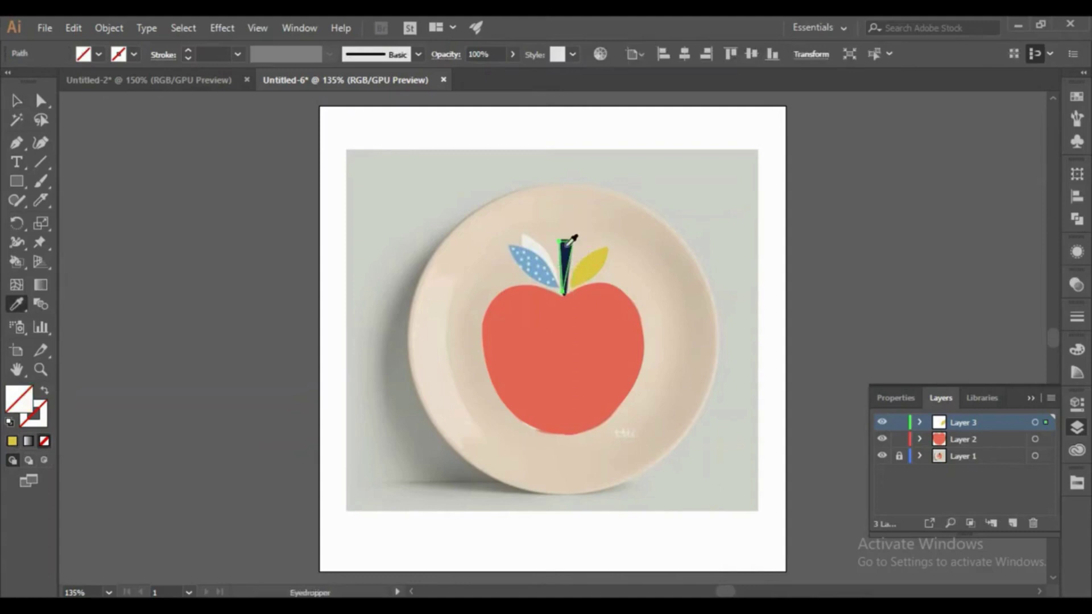
click(566, 247)
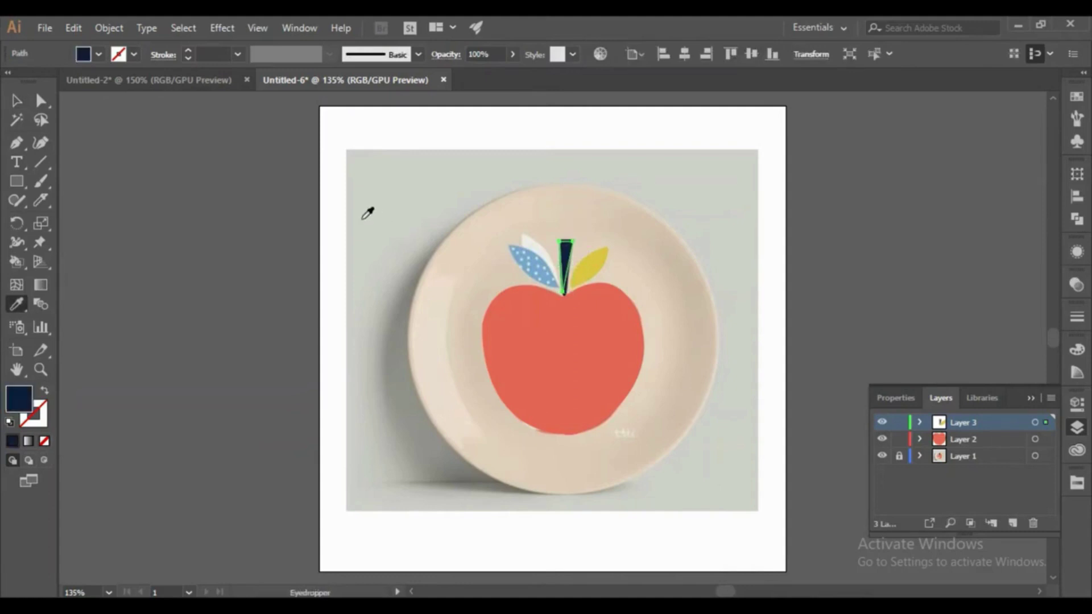
- Fill the traced rear leaf on the stem's left side with the off-white sampled from the reference
key(v)
click(536, 265)
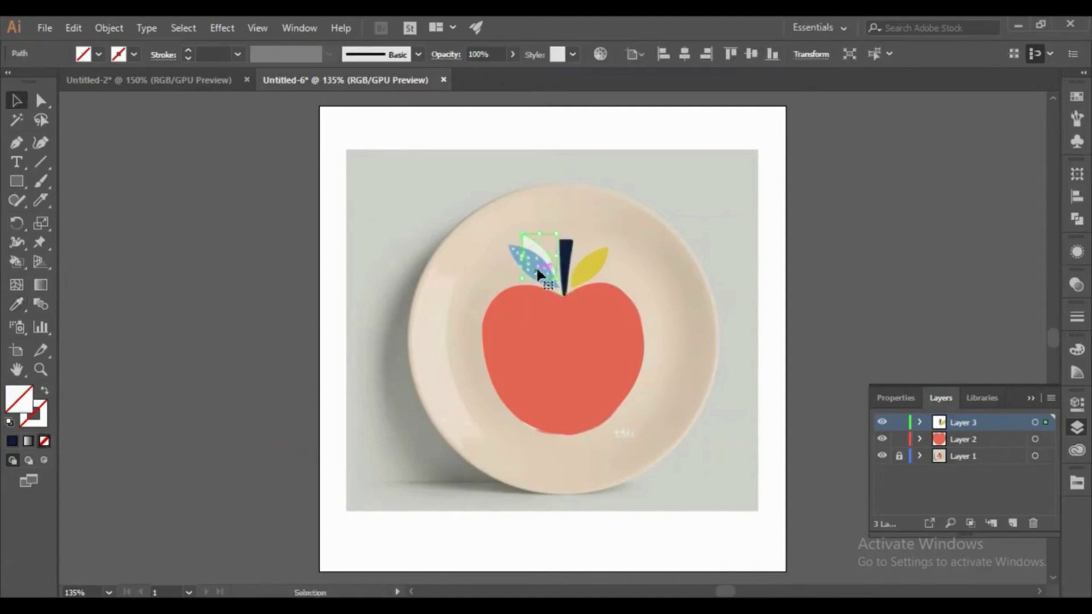
key(i)
click(537, 259)
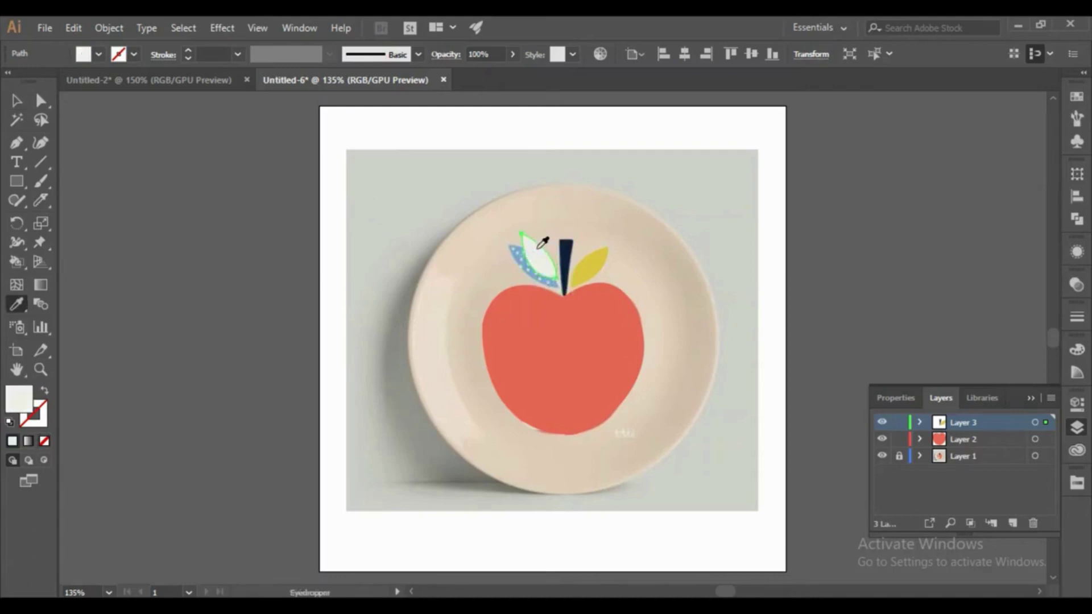
- Fill the traced dotted leaf with the light blue sampled from the reference leaf, leaving nothing selected
key(v)
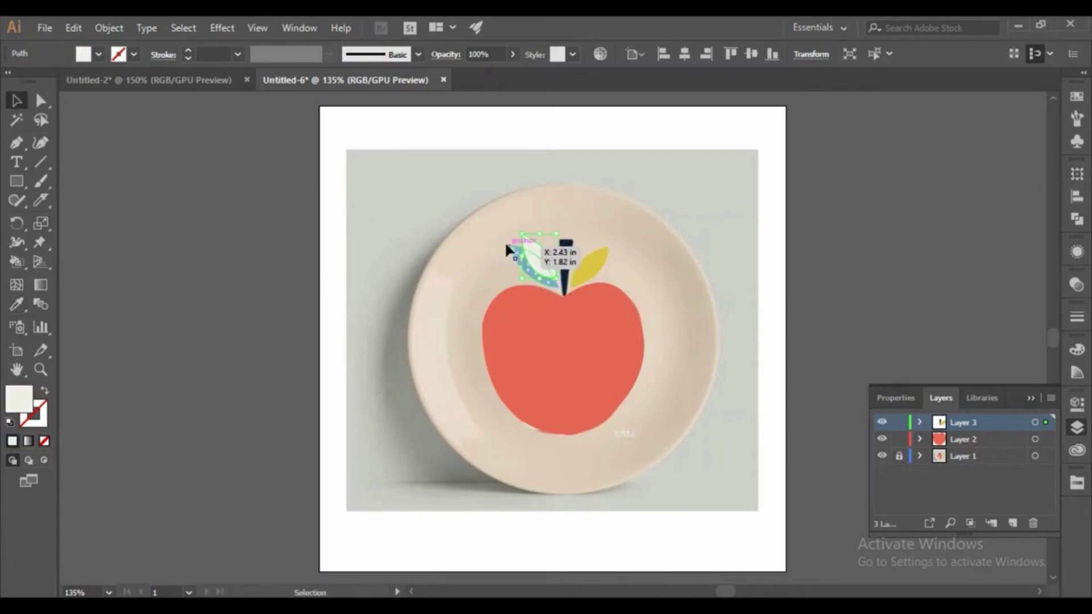
key(ctrl+z)
key(i)
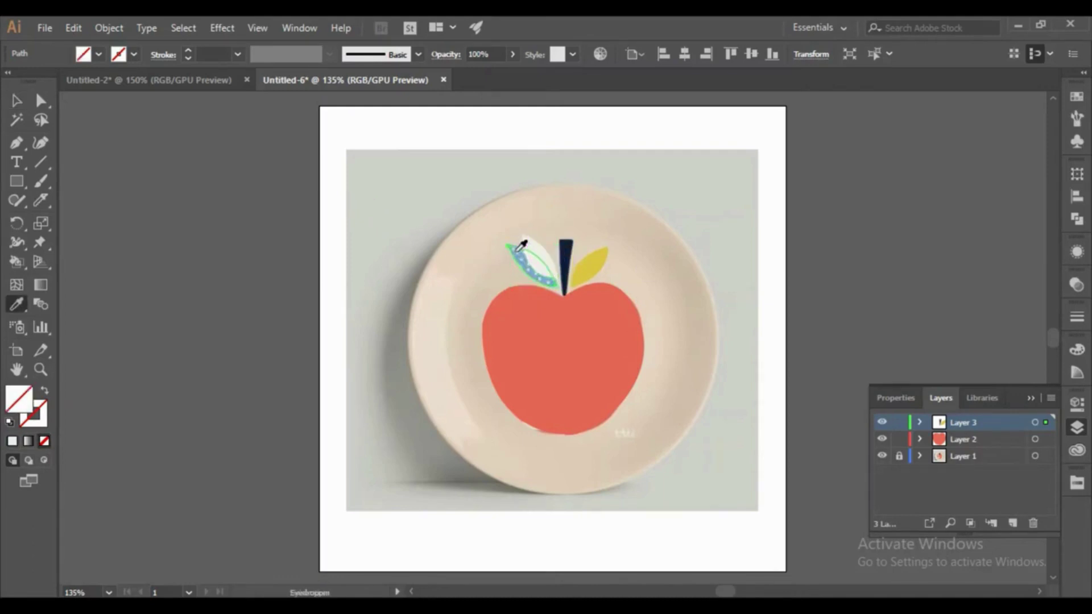
click(520, 251)
click(17, 101)
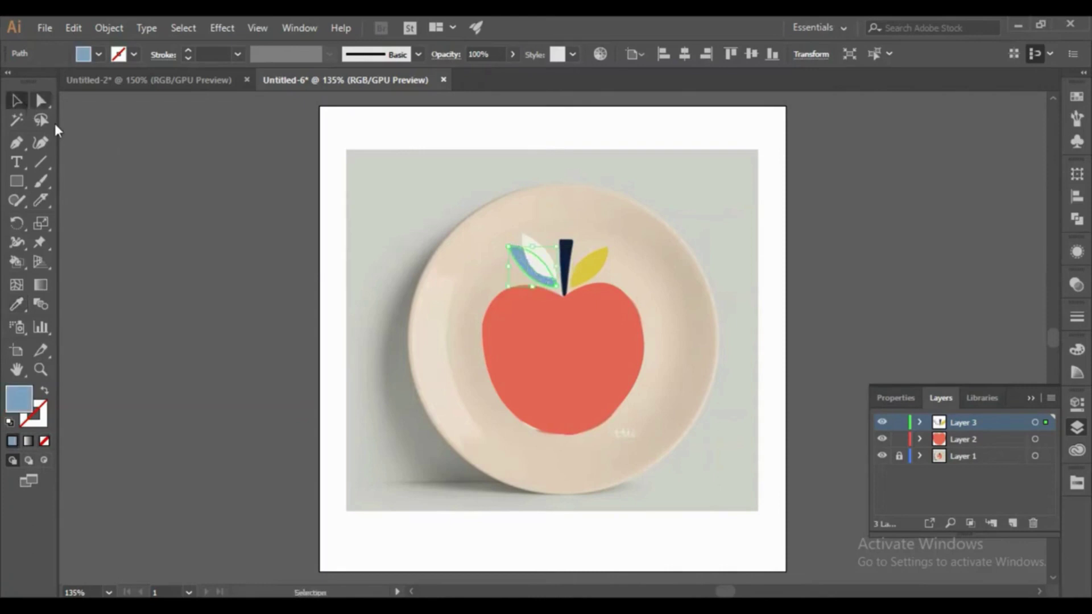
click(114, 153)
- Bring the light blue leaf to the front of the off-white leaf and leave nothing selected
click(515, 250)
right_click(514, 248)
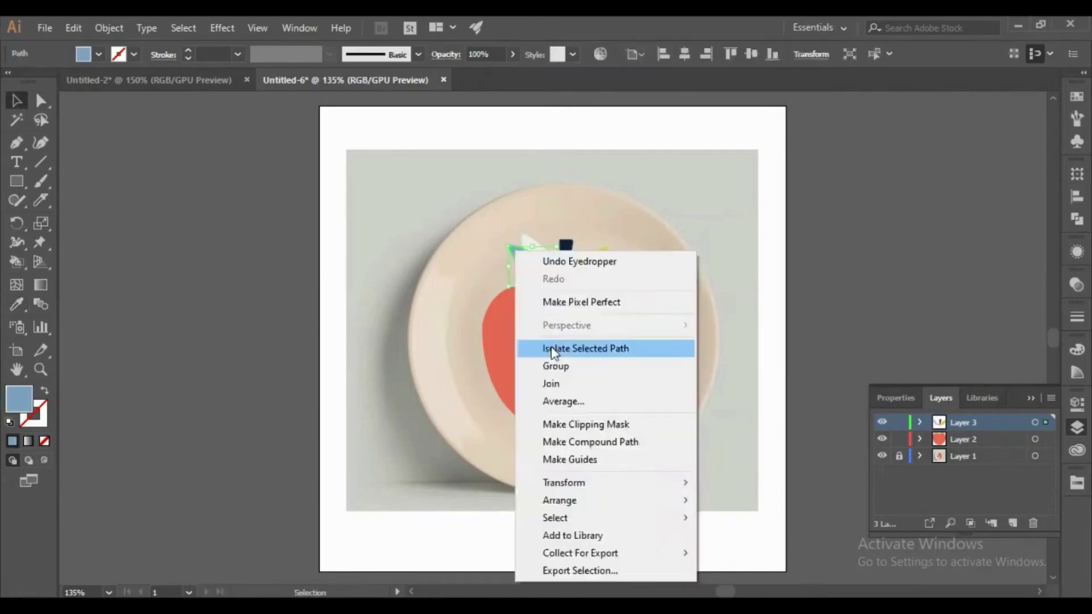
mouse_move(580, 488)
mouse_move(653, 497)
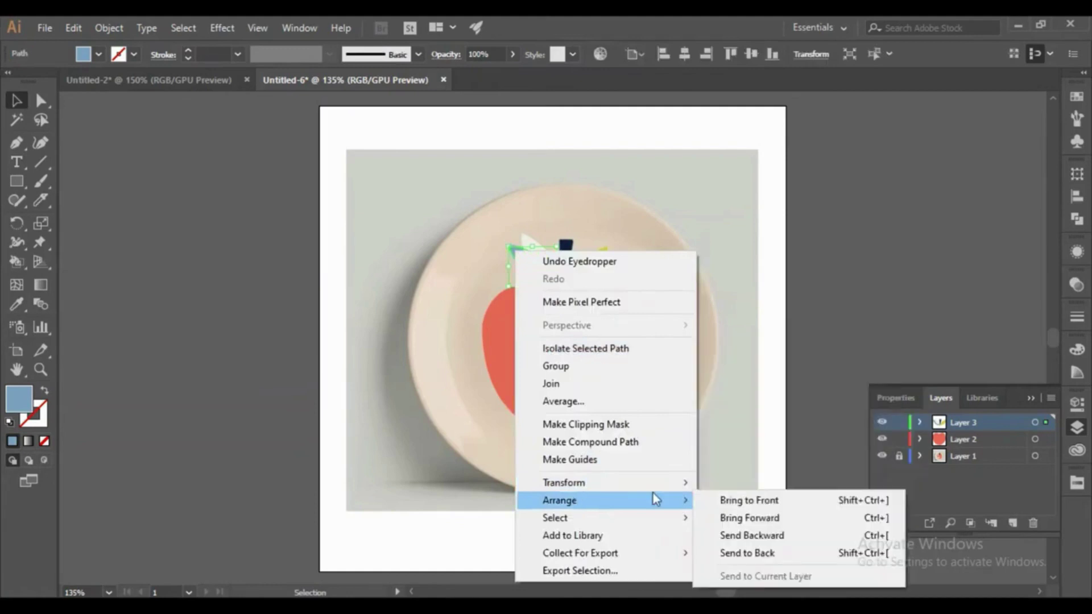
click(741, 503)
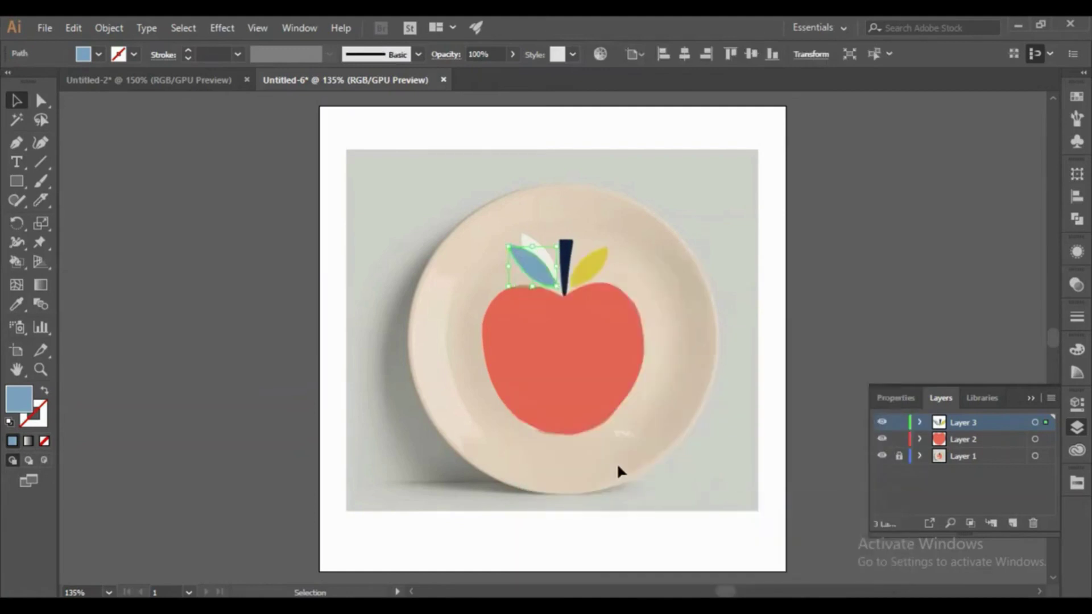
click(850, 295)
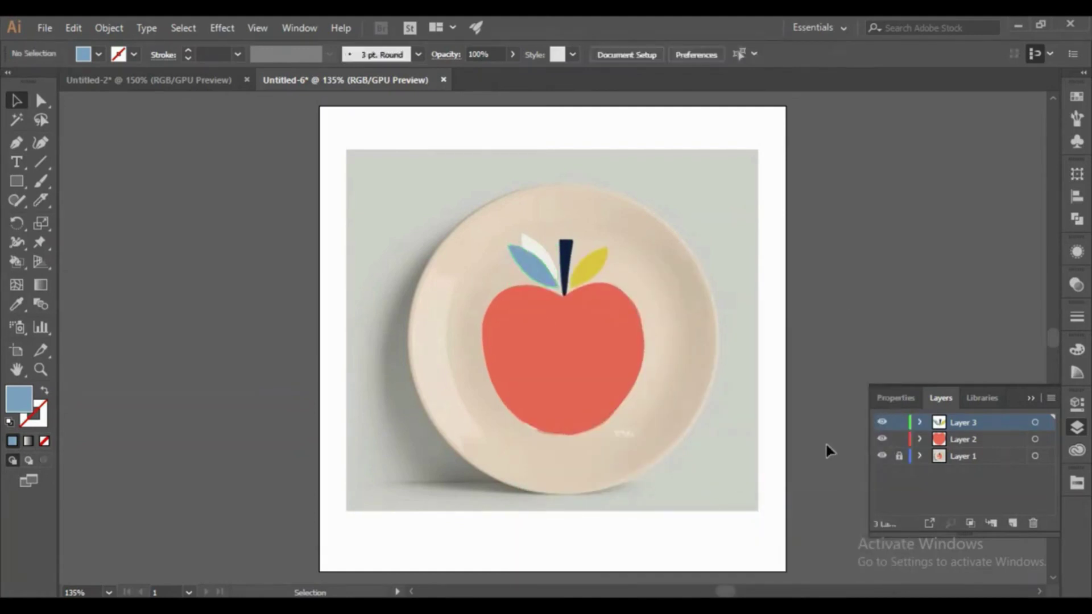
- Hide Layer 1, which holds the plate reference image, leaving no shape selected
click(883, 456)
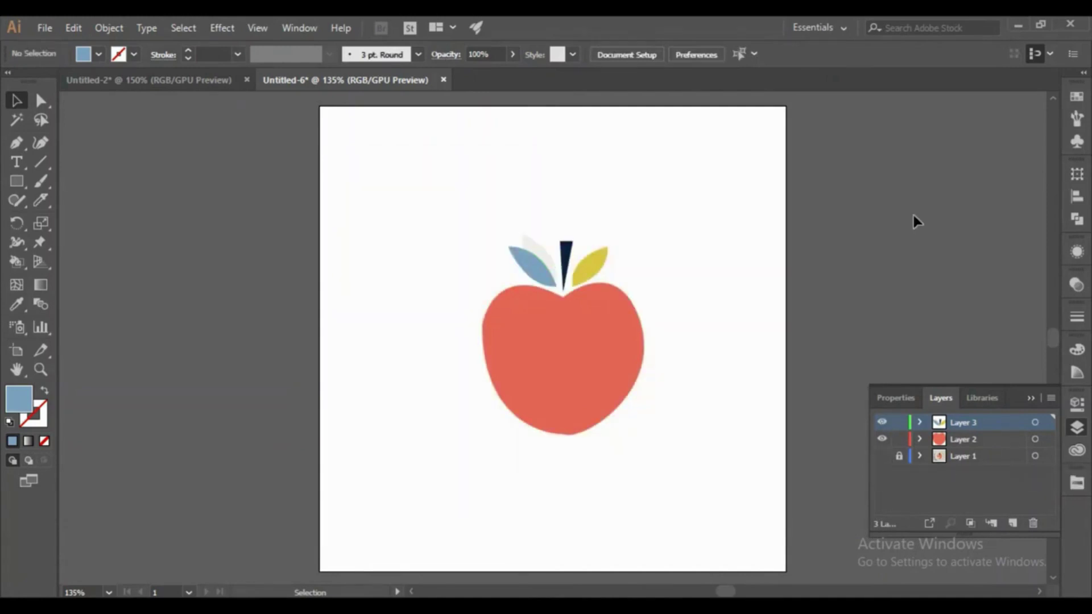
drag(268, 242, 773, 541)
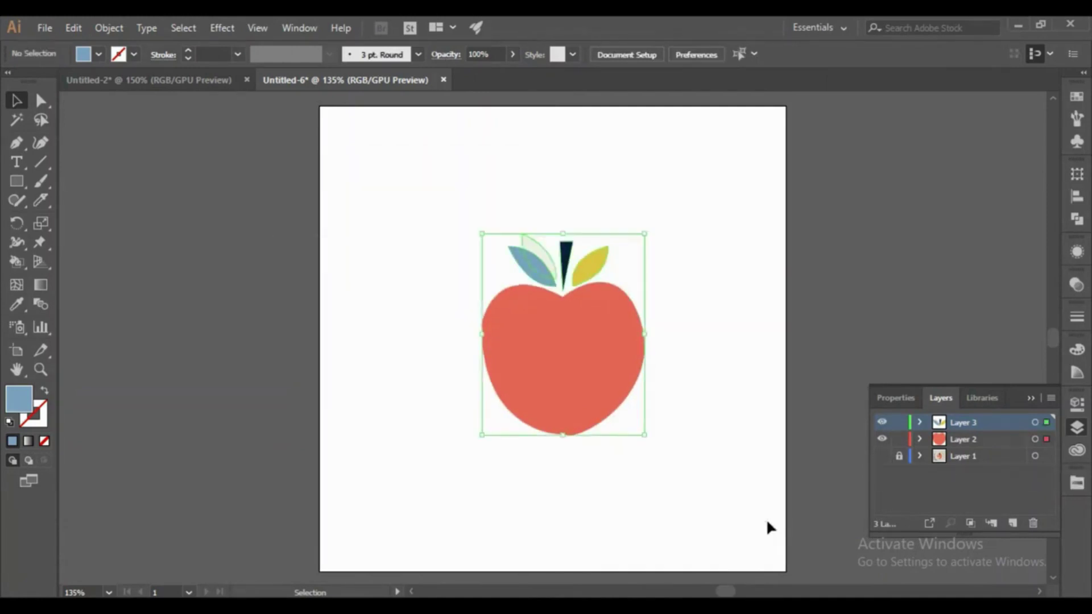
click(879, 268)
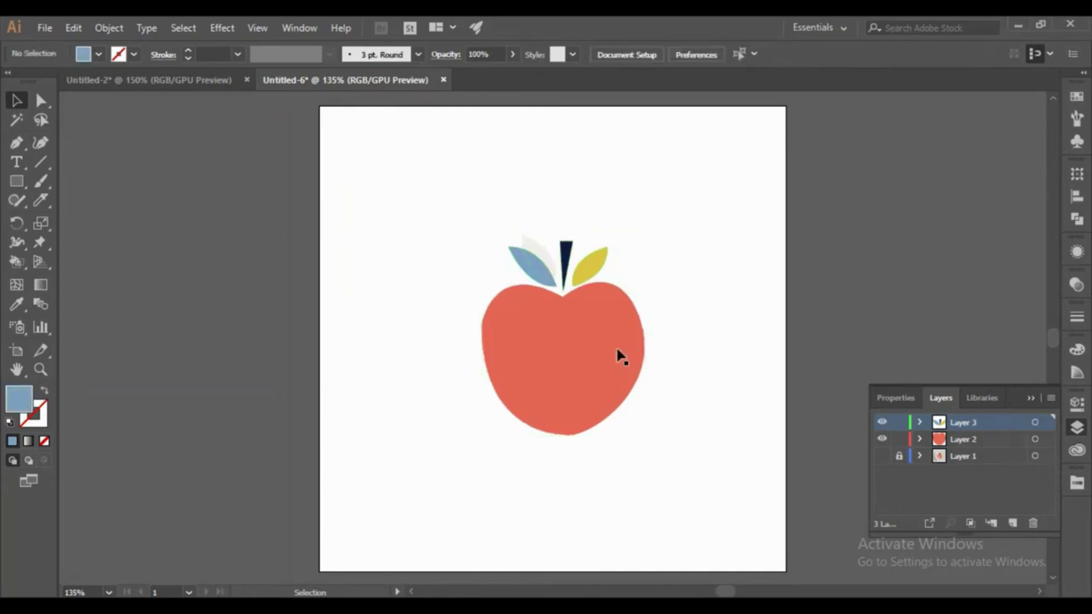
click(565, 384)
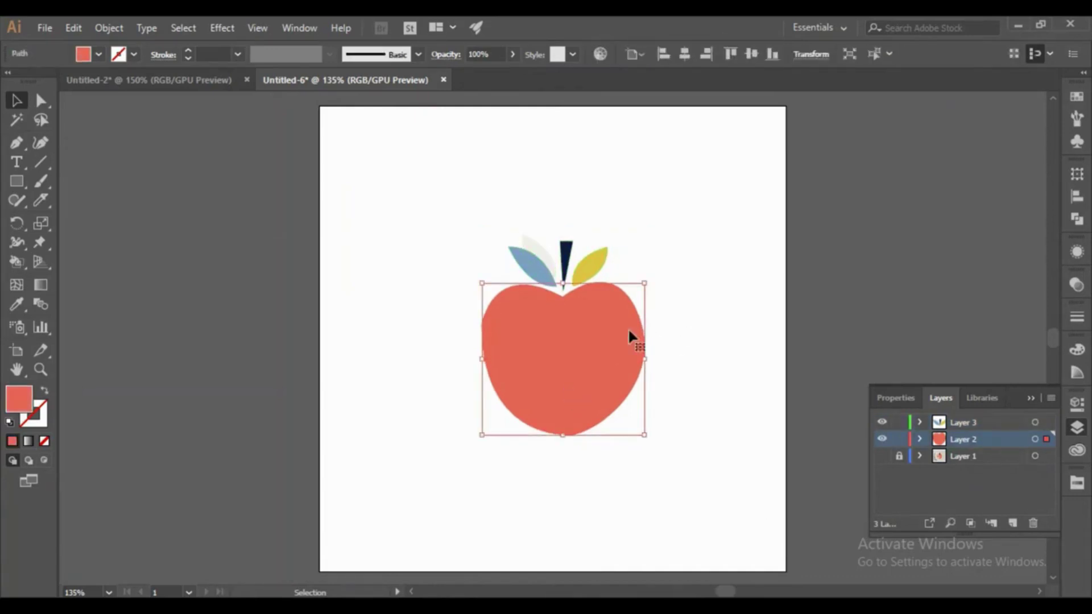
click(793, 325)
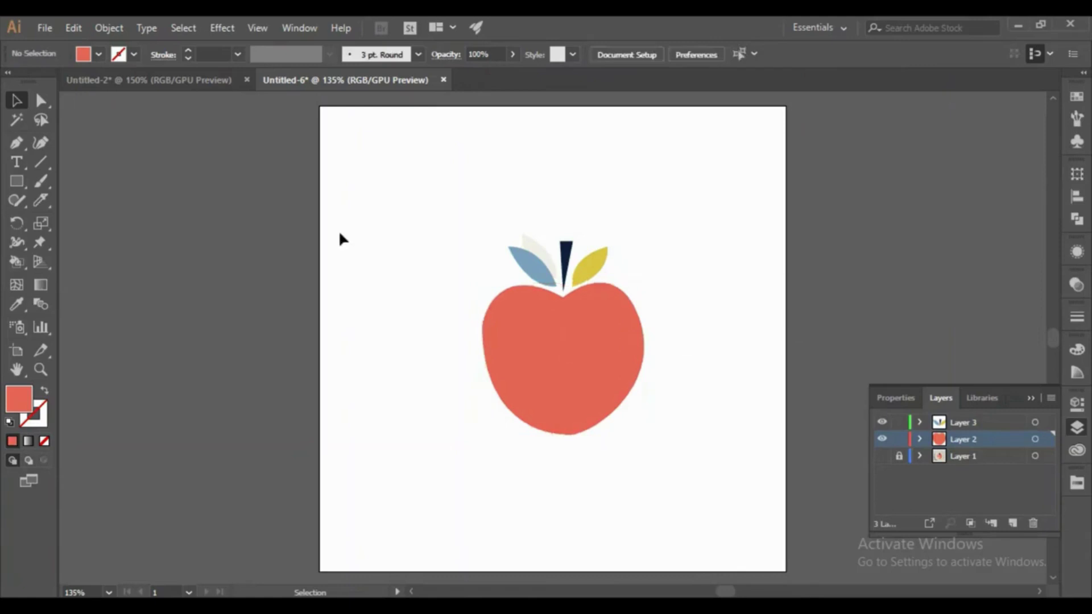
- Group all the apple shapes and move the group off the artboard, beside its left edge
drag(357, 219, 701, 502)
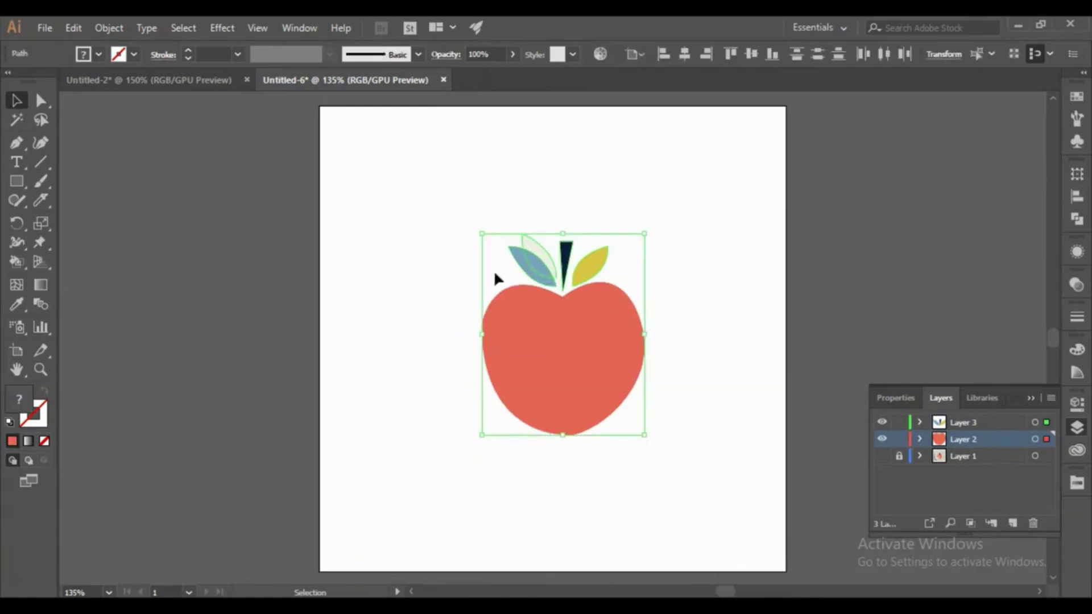
key(ctrl+g)
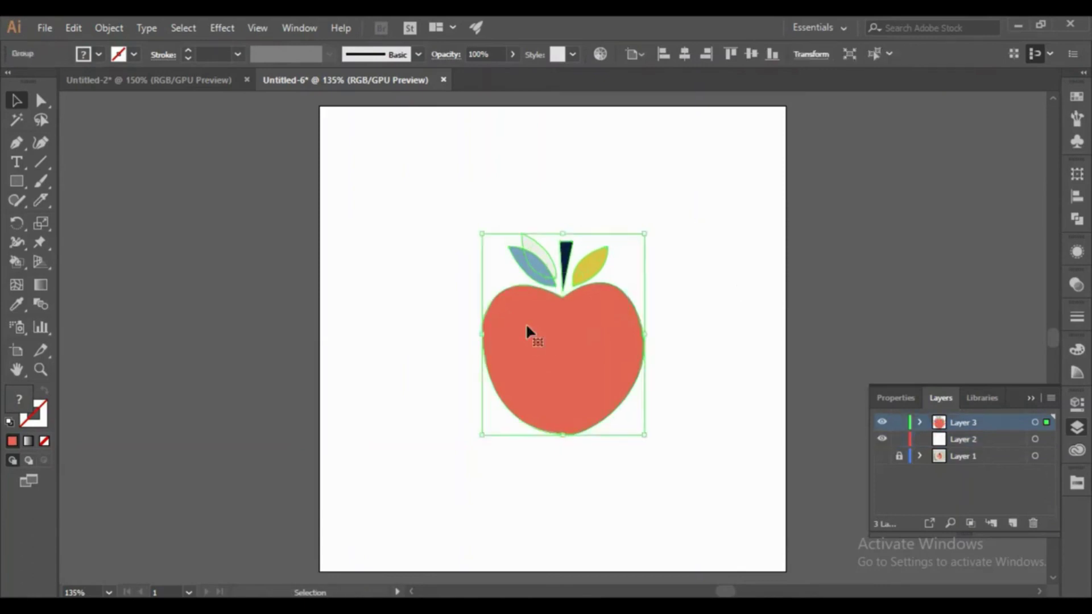
drag(526, 322, 170, 282)
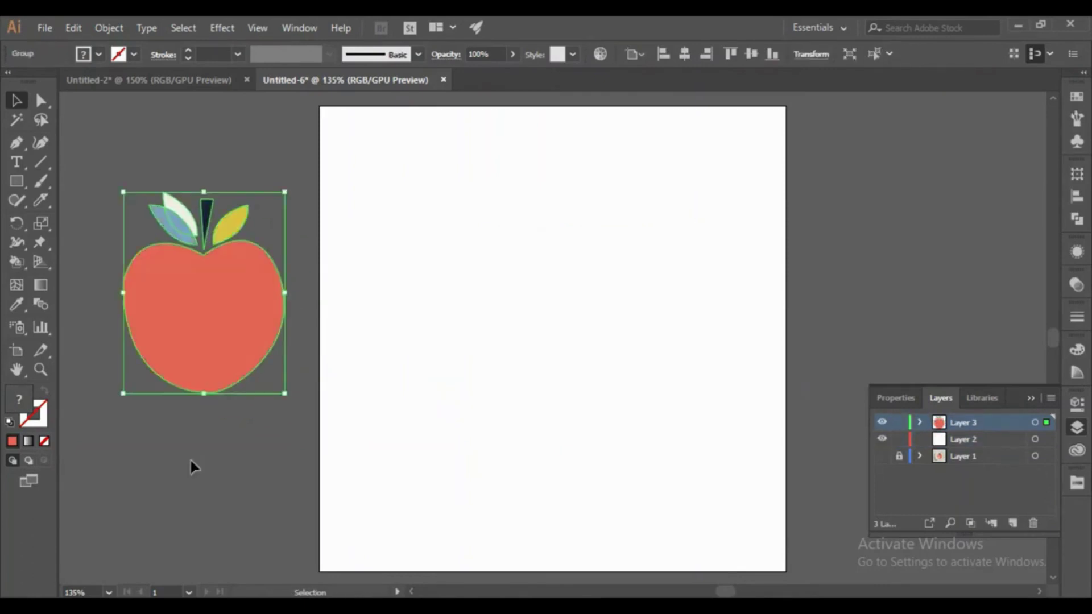
click(192, 456)
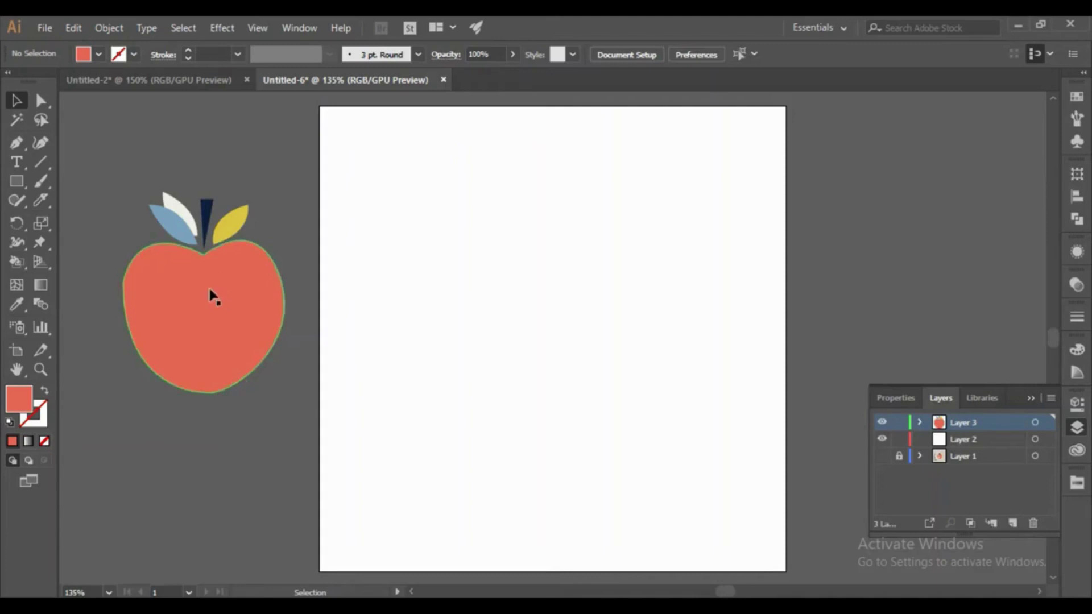
- Duplicate the apple group onto the artboard and recolour the copy with the Color Guide's grey, blue, beige and green harmony using Recolor Artwork
drag(244, 351, 610, 343)
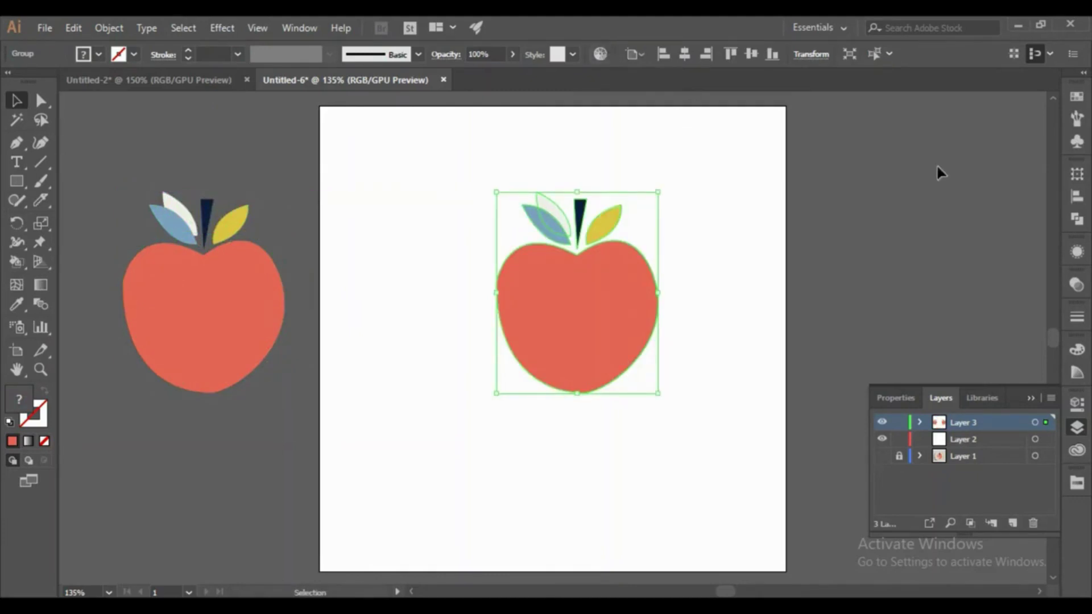
click(1031, 398)
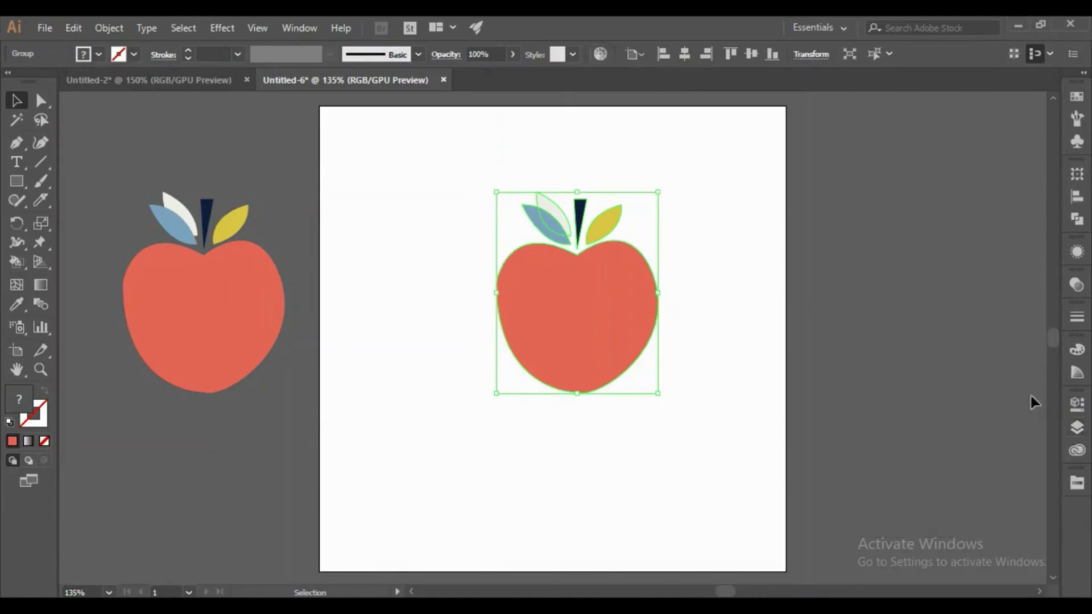
click(1076, 351)
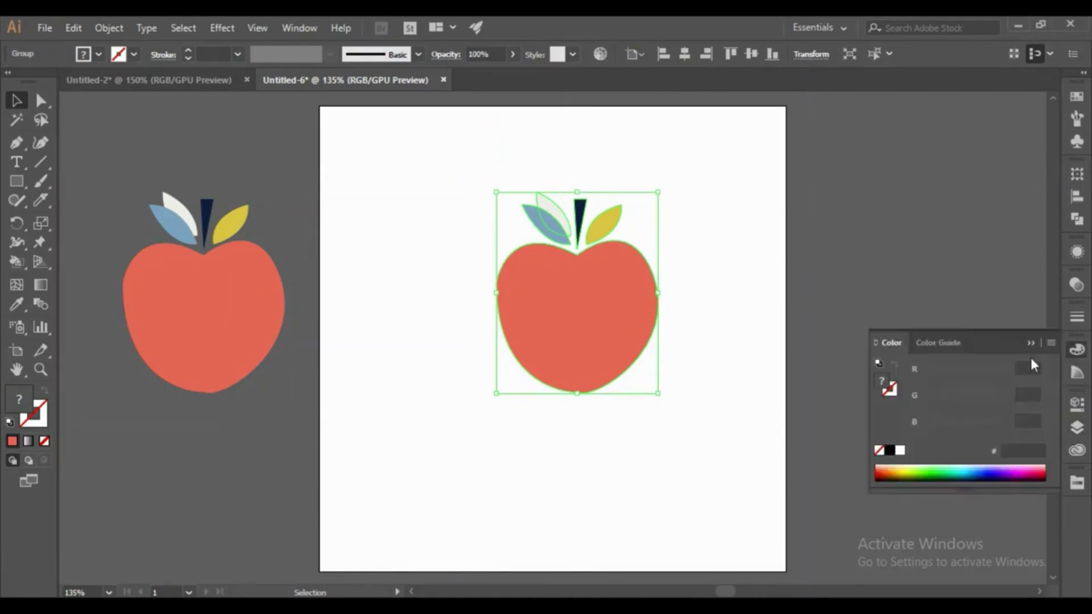
click(951, 347)
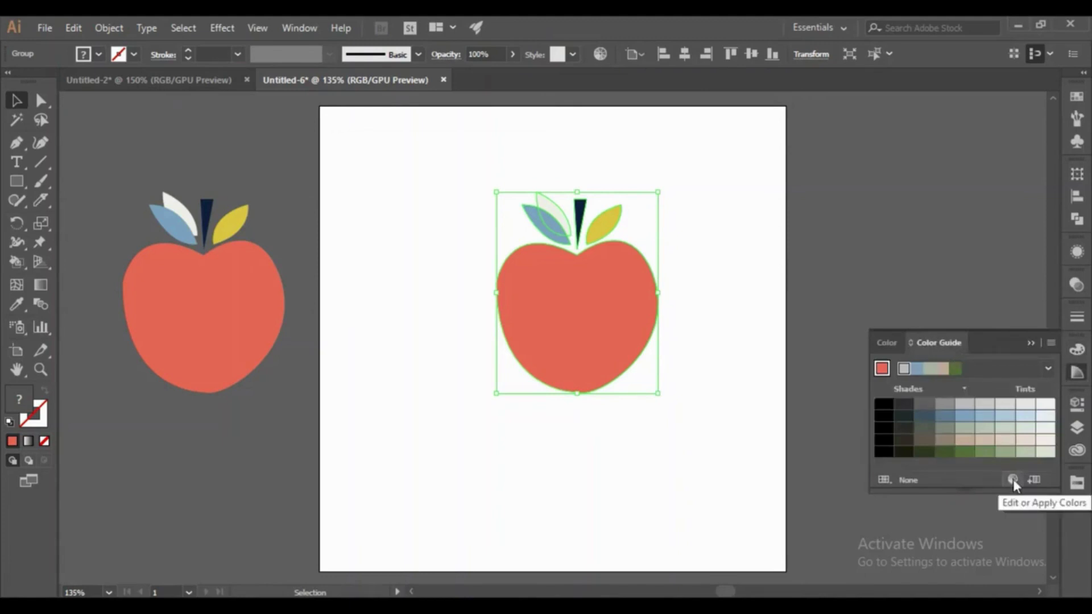
click(1012, 479)
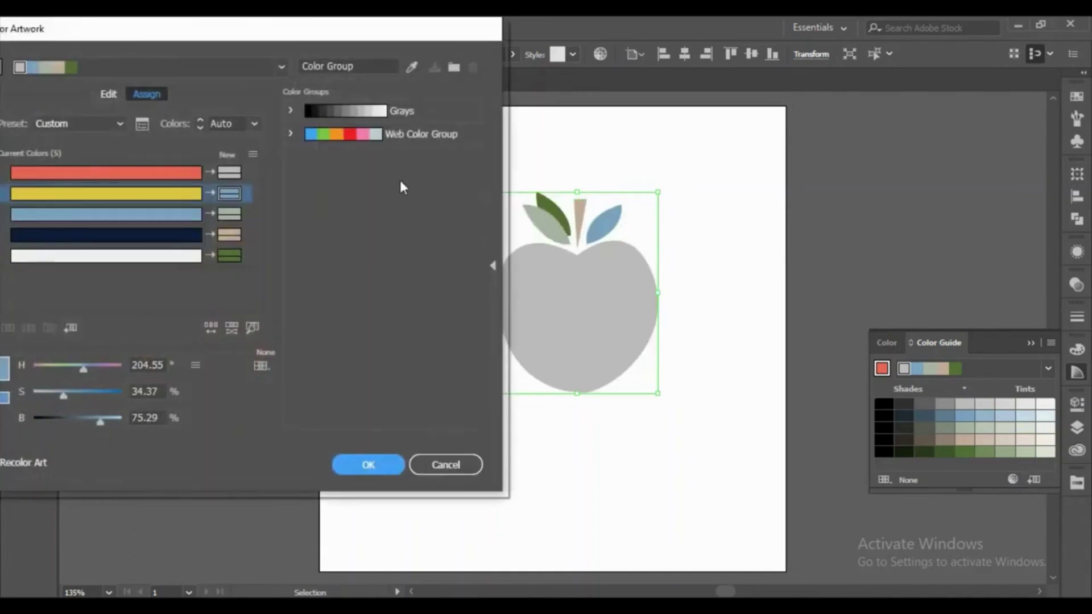
drag(391, 26, 332, 44)
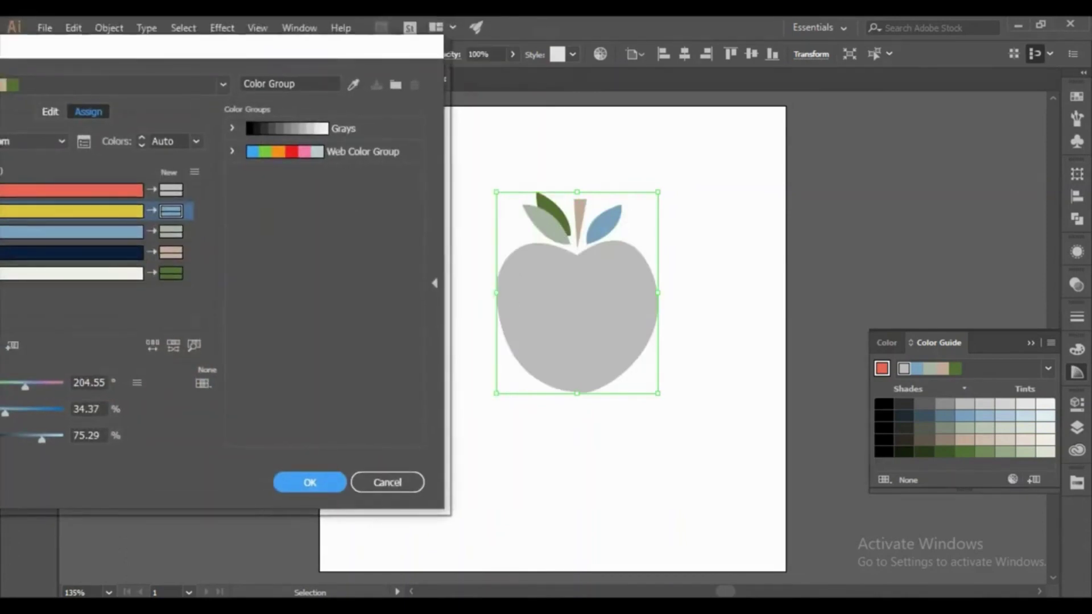
drag(251, 51, 1046, 43)
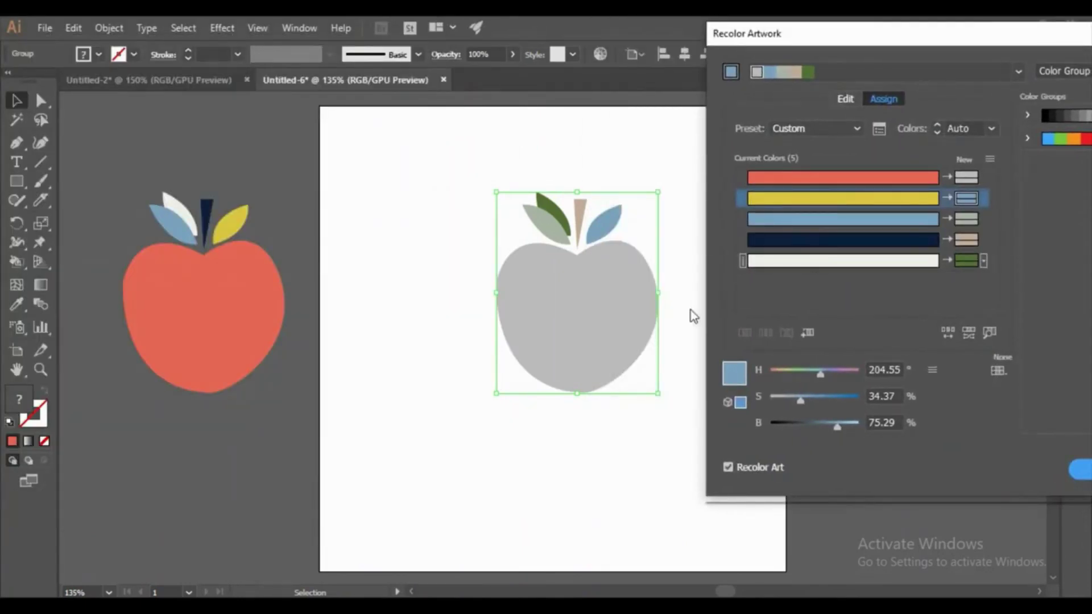
key(Return)
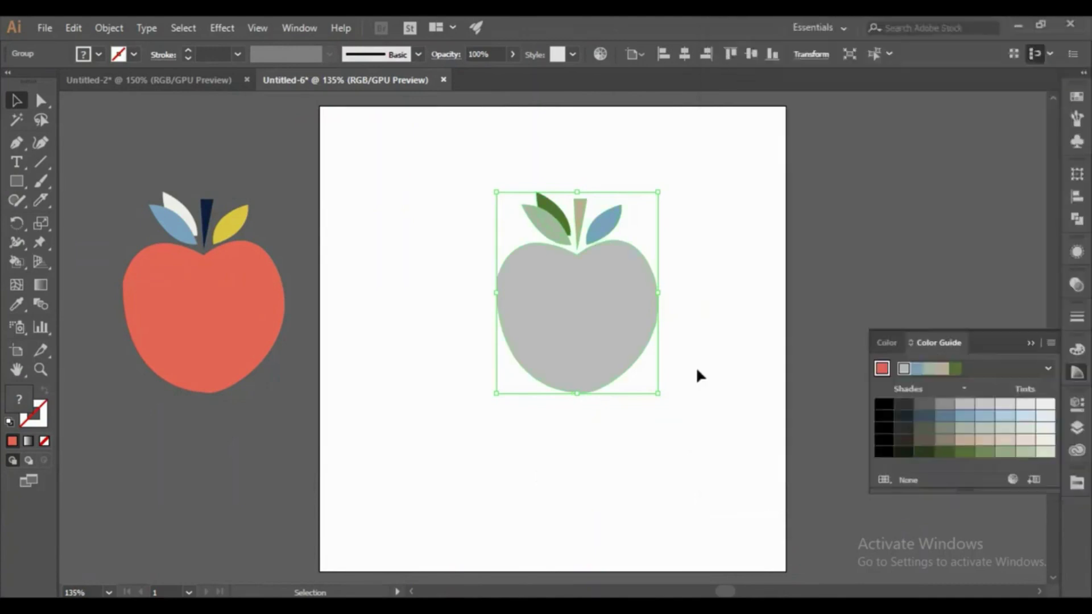
- Reopen Recolor Artwork for the copied apple and brighten its green body to a brightness of 89%
click(1011, 479)
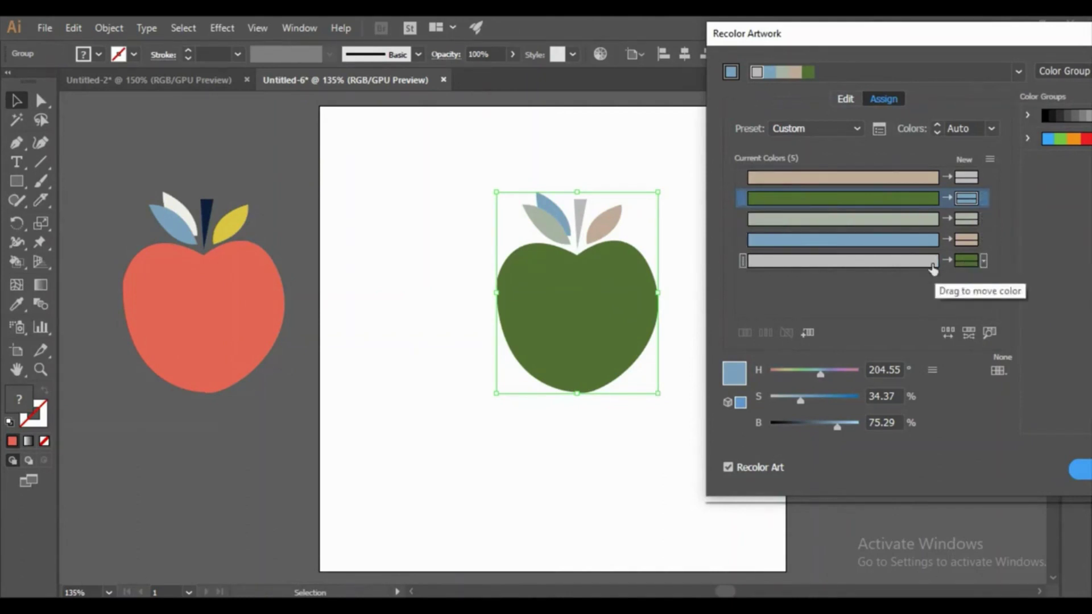
click(963, 260)
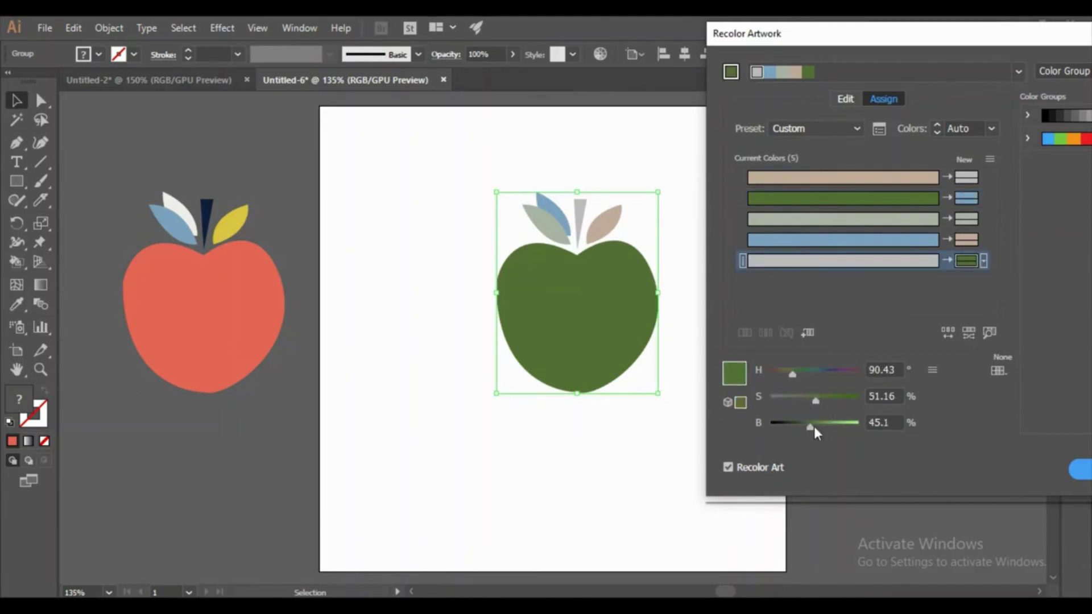
drag(814, 427, 849, 429)
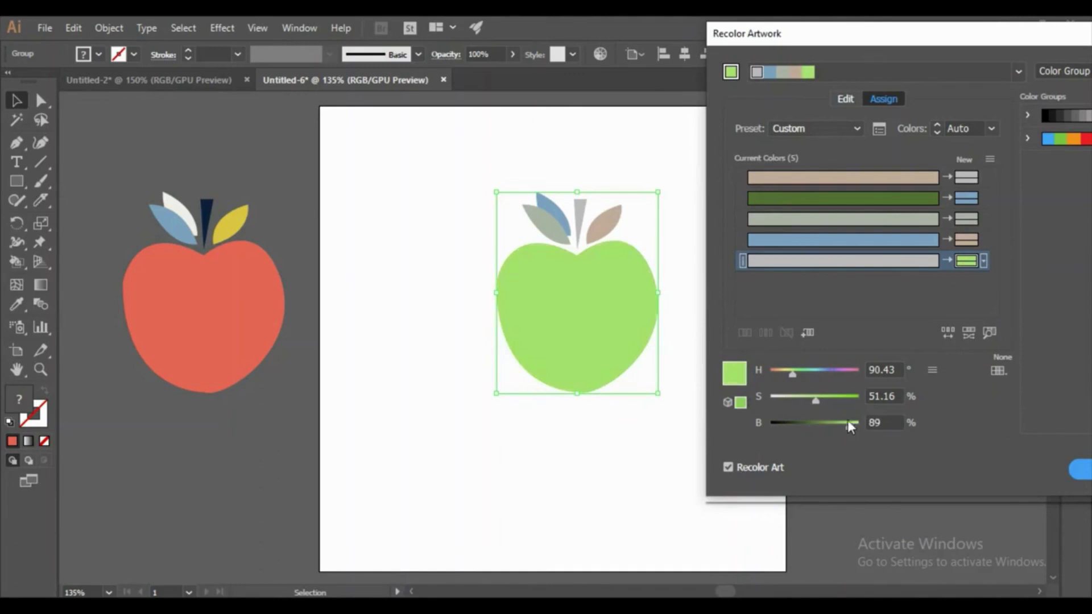
- Recolour the copy's blue rear leaf purple with hue 305° and its grey-green front leaf olive-brown with H 38°, S 42%, B 66%
click(541, 207)
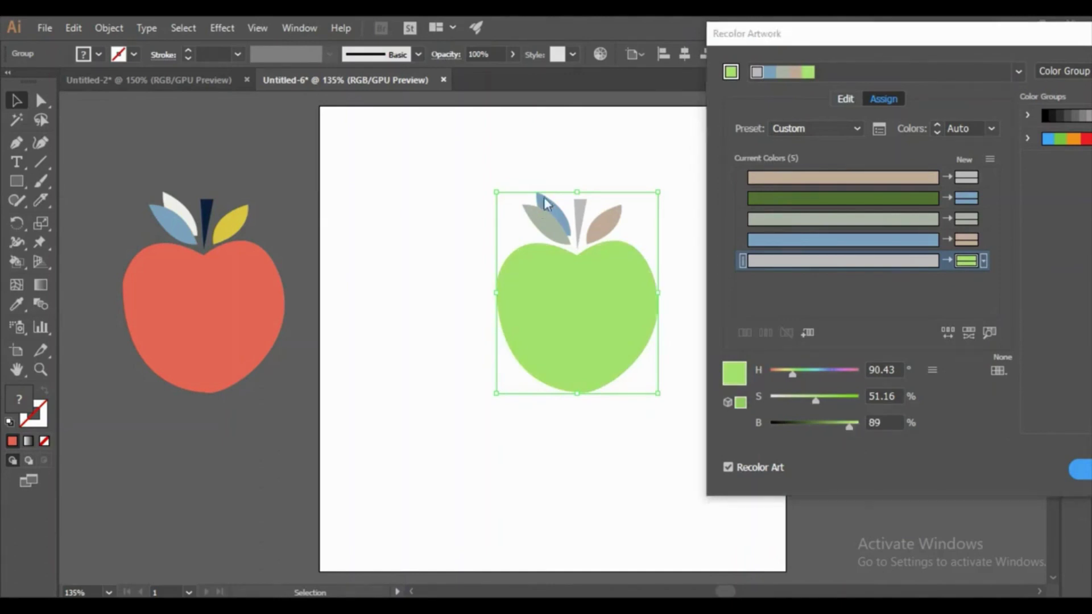
click(840, 231)
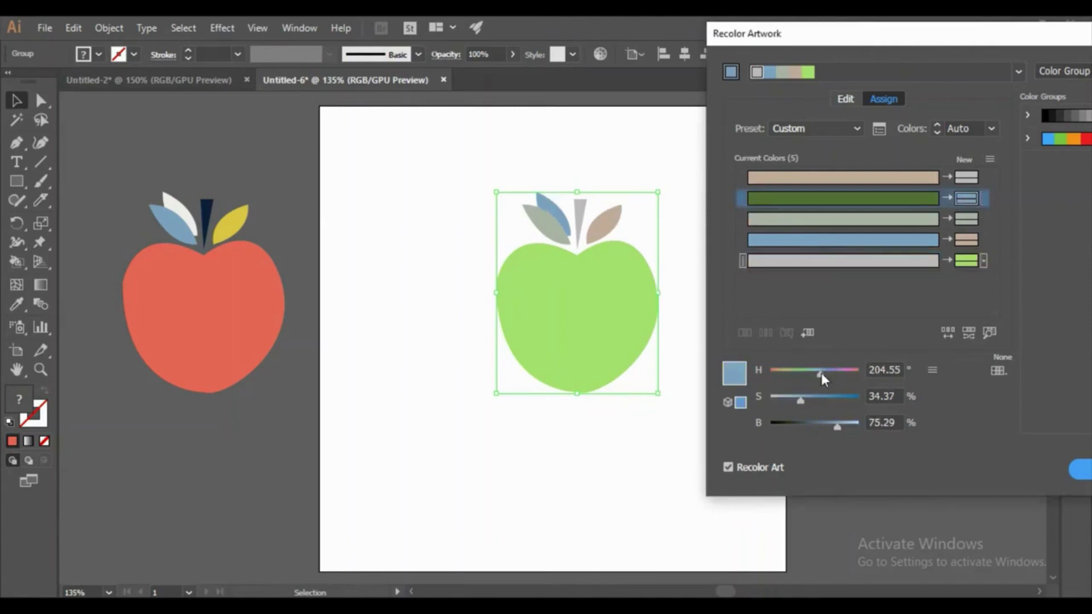
drag(822, 374, 845, 379)
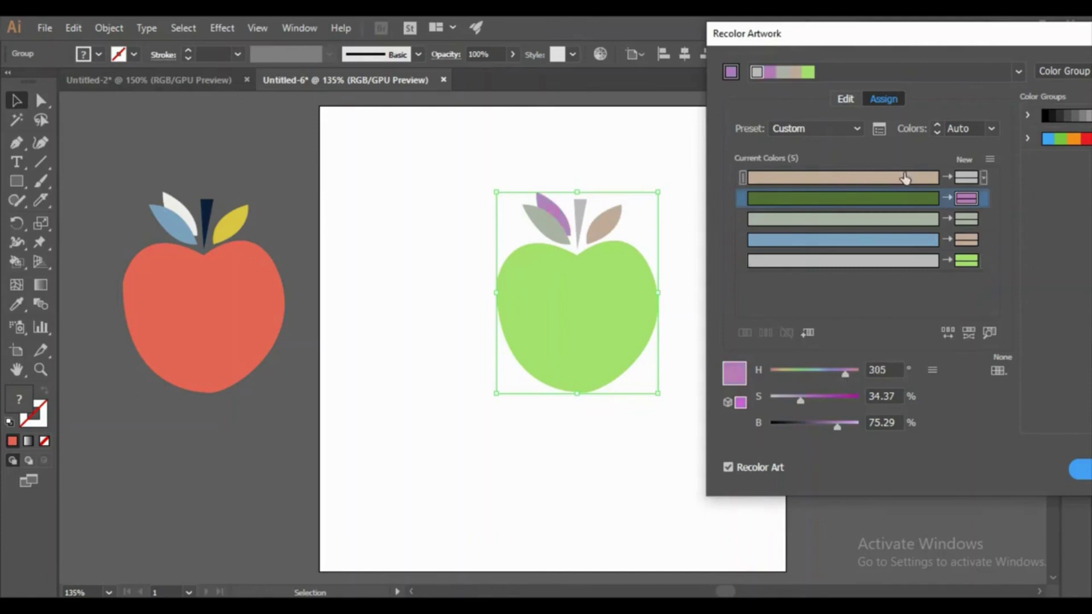
click(966, 220)
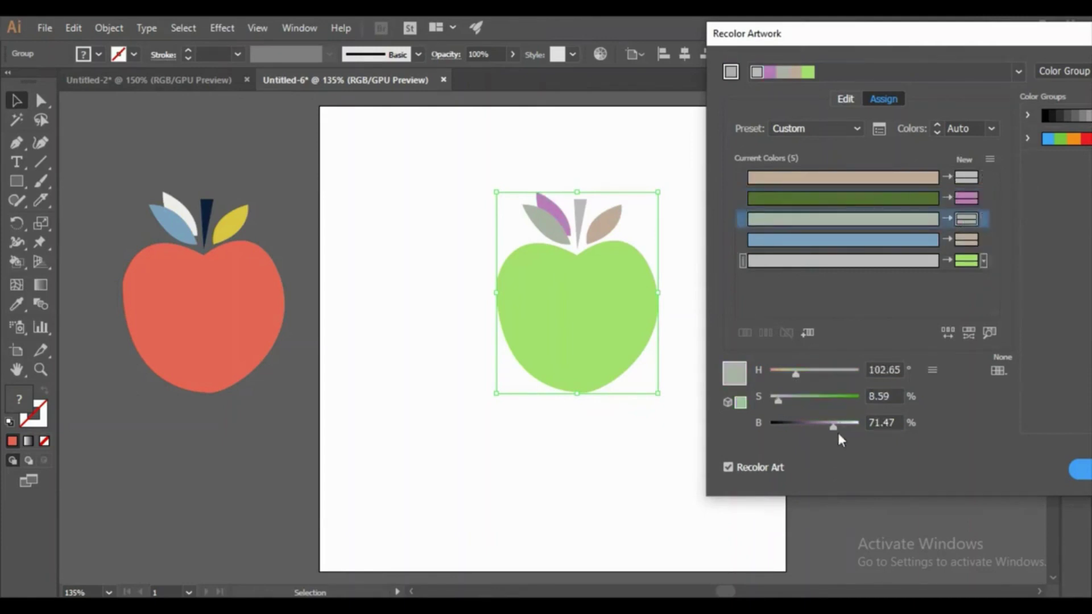
drag(834, 428, 779, 377)
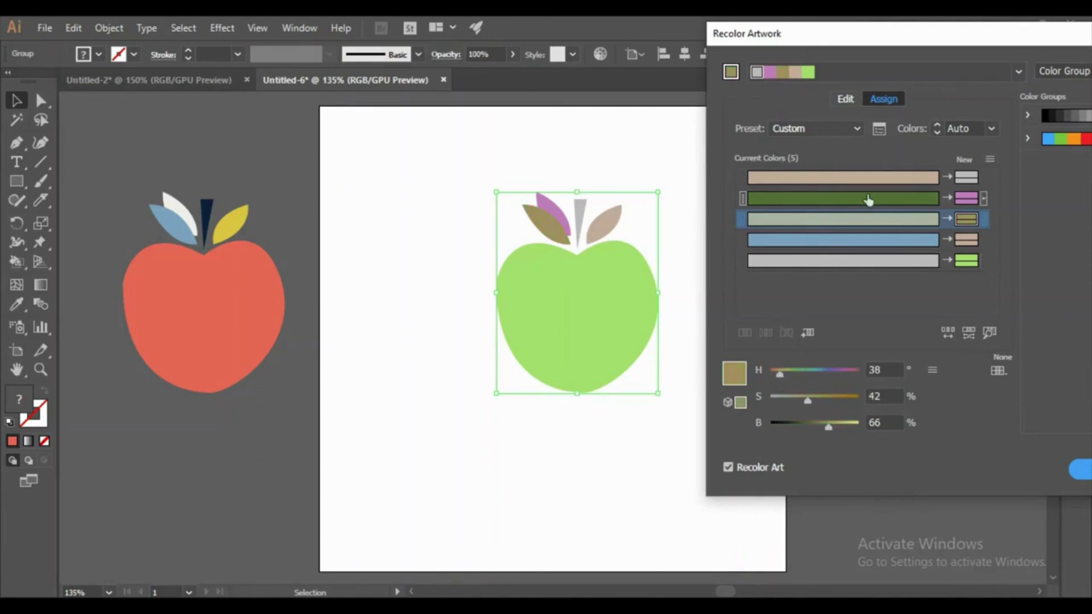
- Set the saturation of the beige leaf right of the stem to 49% and apply the recolouring
click(965, 240)
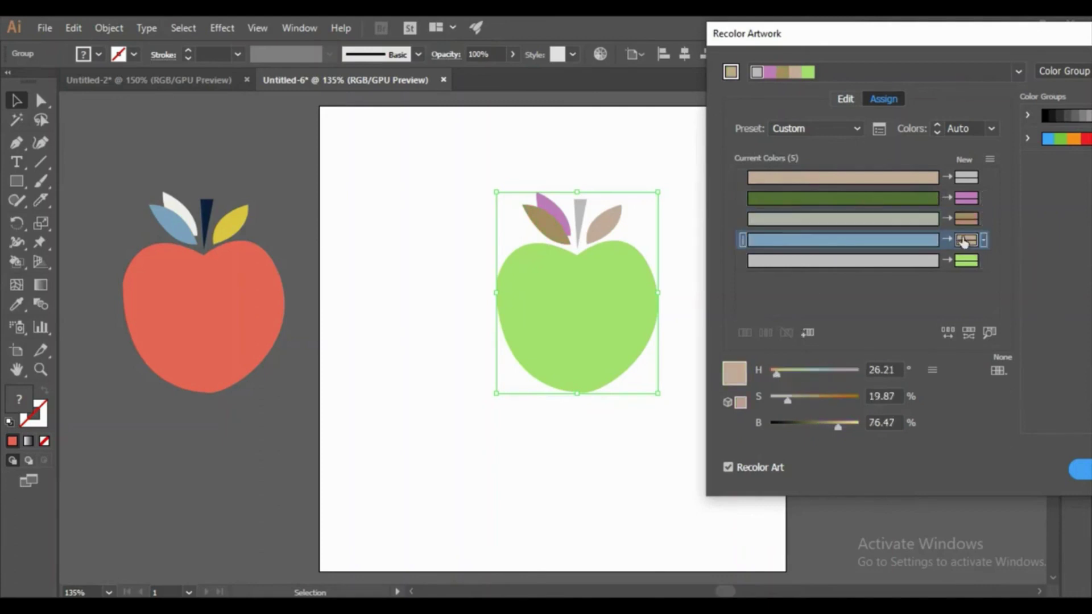
drag(787, 397, 814, 397)
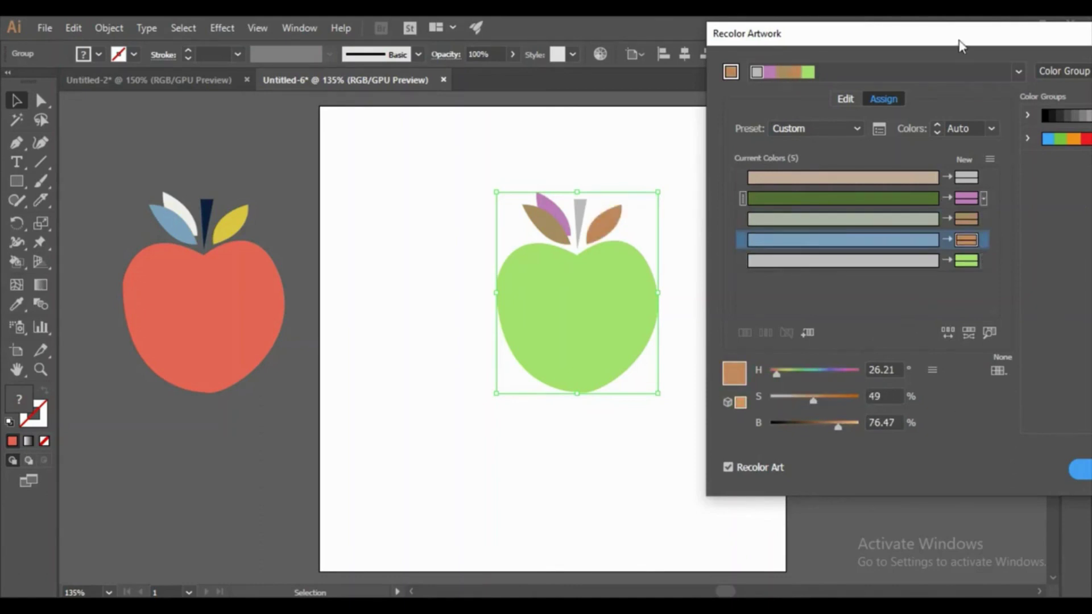
drag(961, 41, 876, 44)
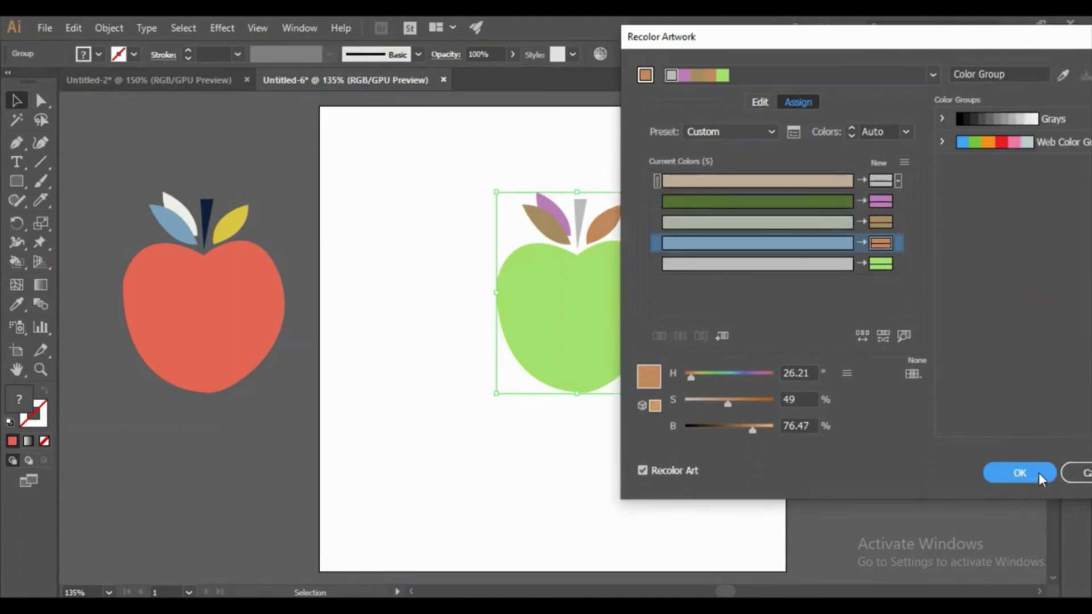
click(1020, 473)
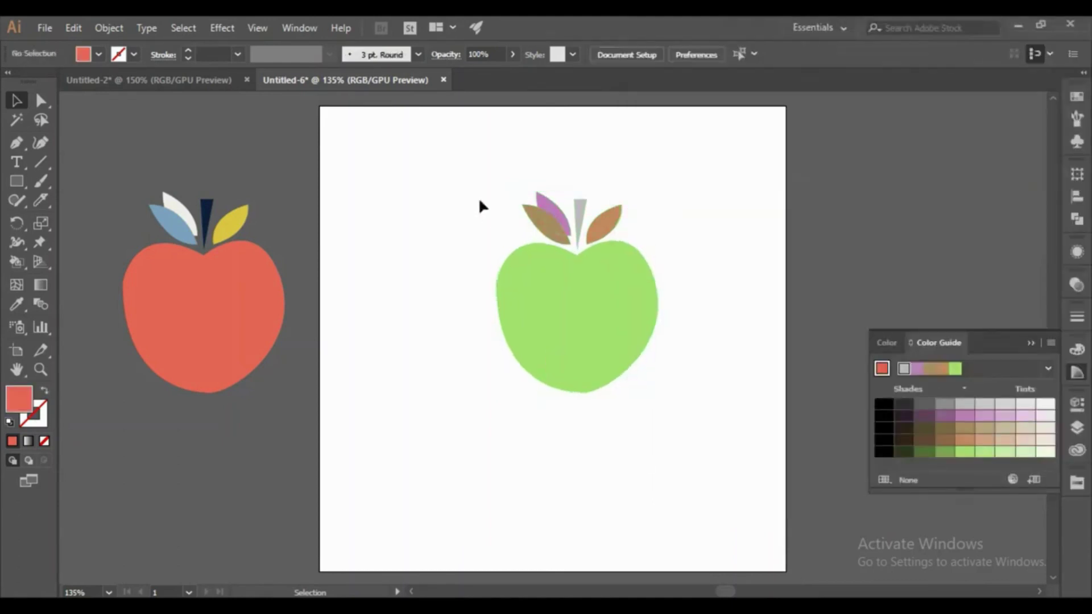
- Close the Color Guide and move the green apple off the artboard, below the red apple
drag(479, 197, 662, 425)
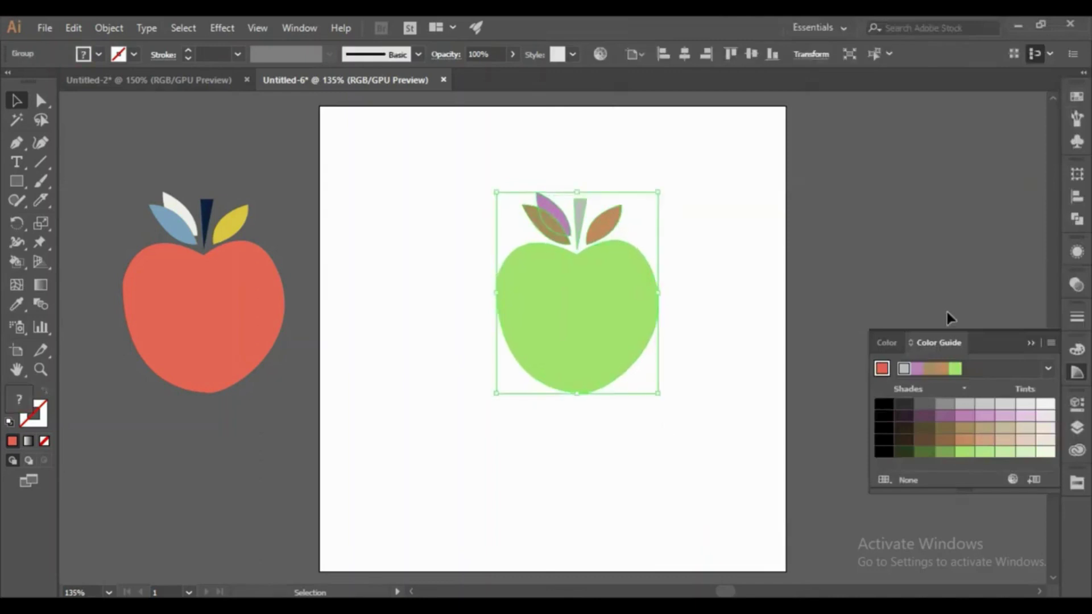
click(1030, 343)
click(820, 258)
drag(481, 200, 725, 472)
drag(592, 357, 153, 543)
click(284, 264)
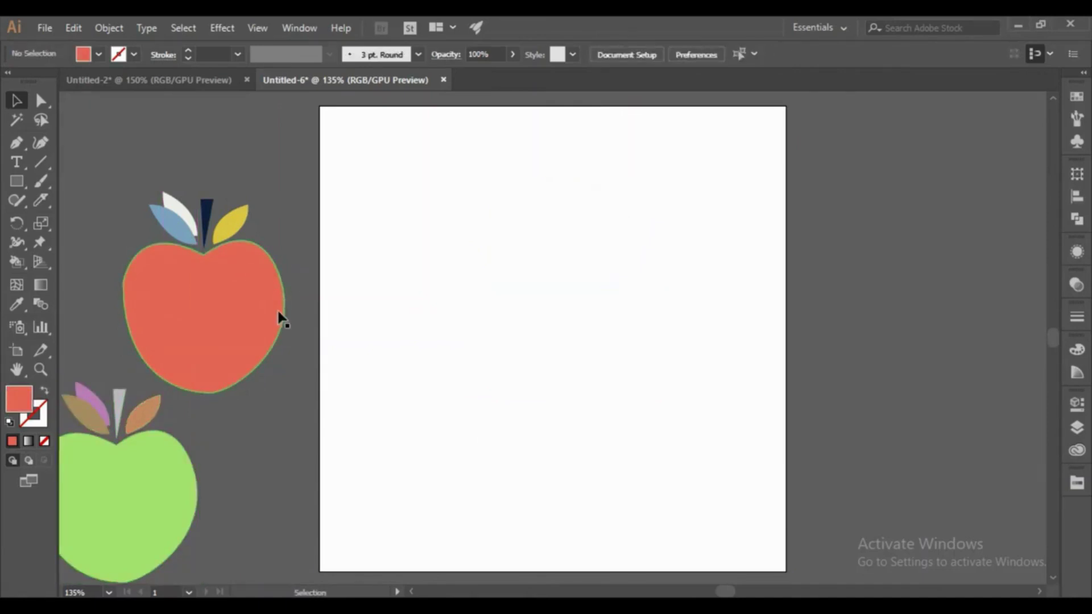
- Move the red apple further up and away from the artboard, clear of the green apple
click(211, 301)
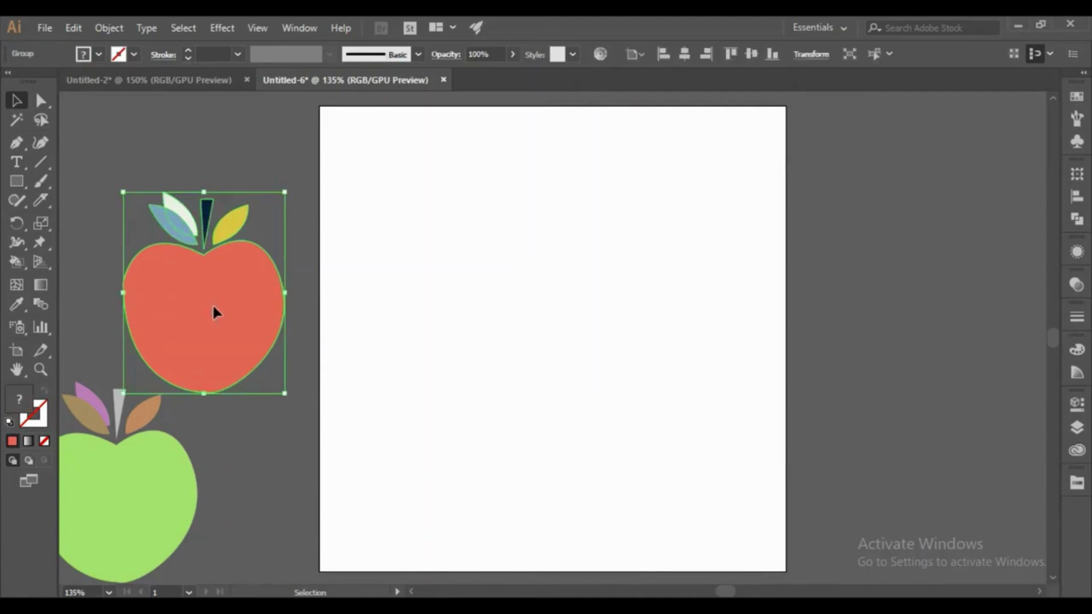
drag(213, 302, 185, 263)
click(594, 394)
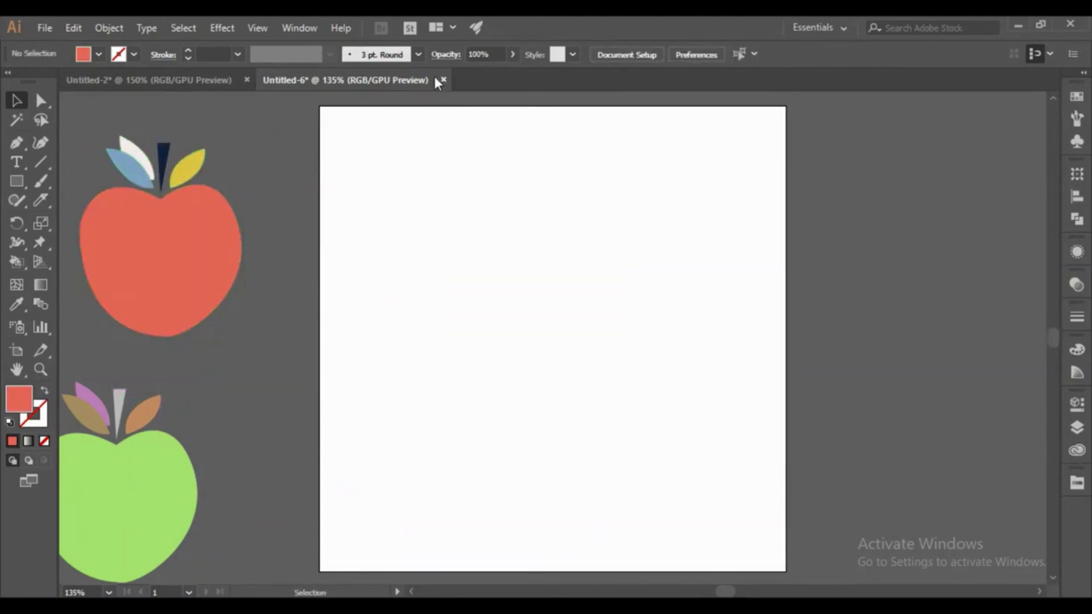
- Show the document's layers and add a new layer above Layer 3
click(287, 27)
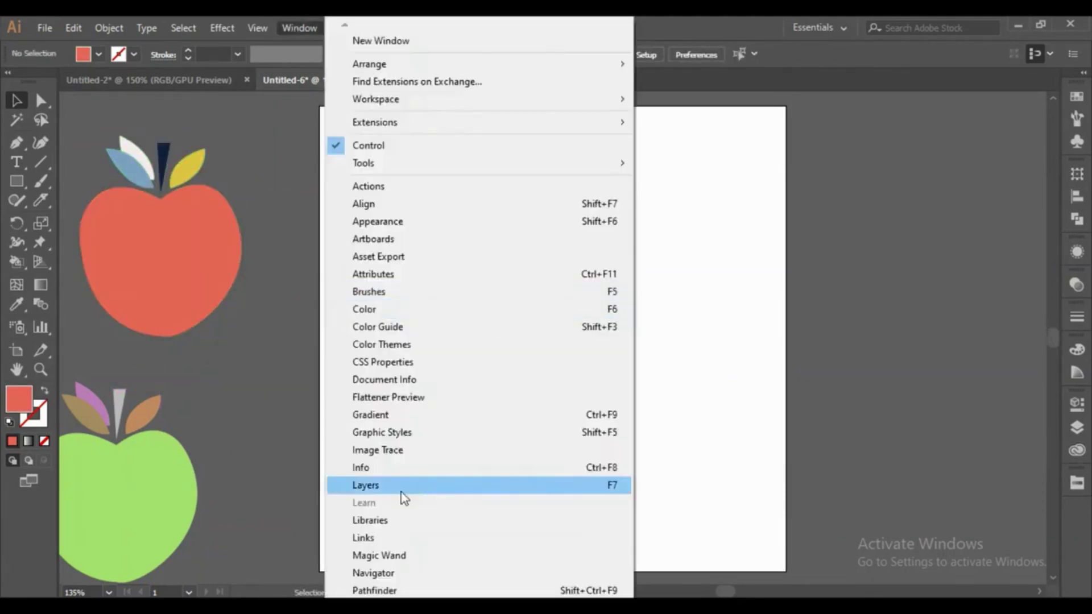
click(376, 485)
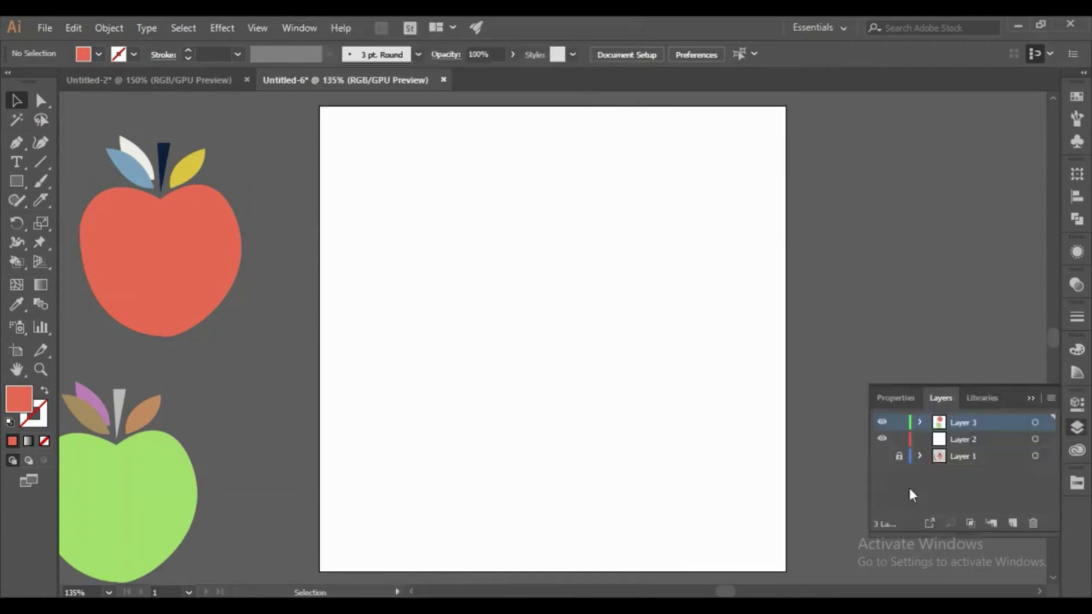
click(1012, 523)
- Copy the red apple group and paste it onto Layer 4, in the middle of the artboard
click(156, 238)
key(ctrl+c)
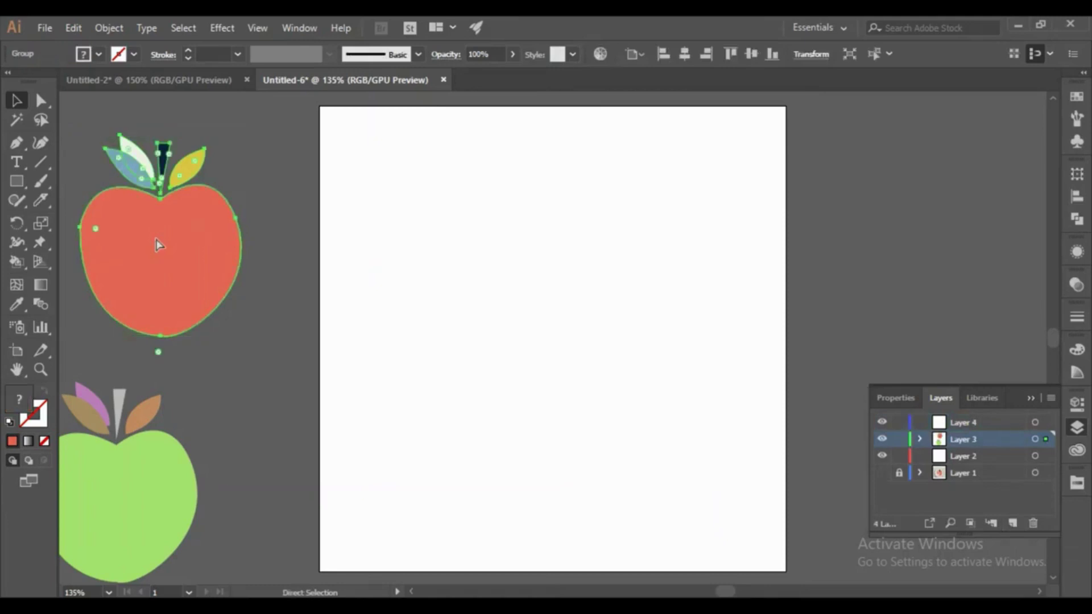
click(966, 425)
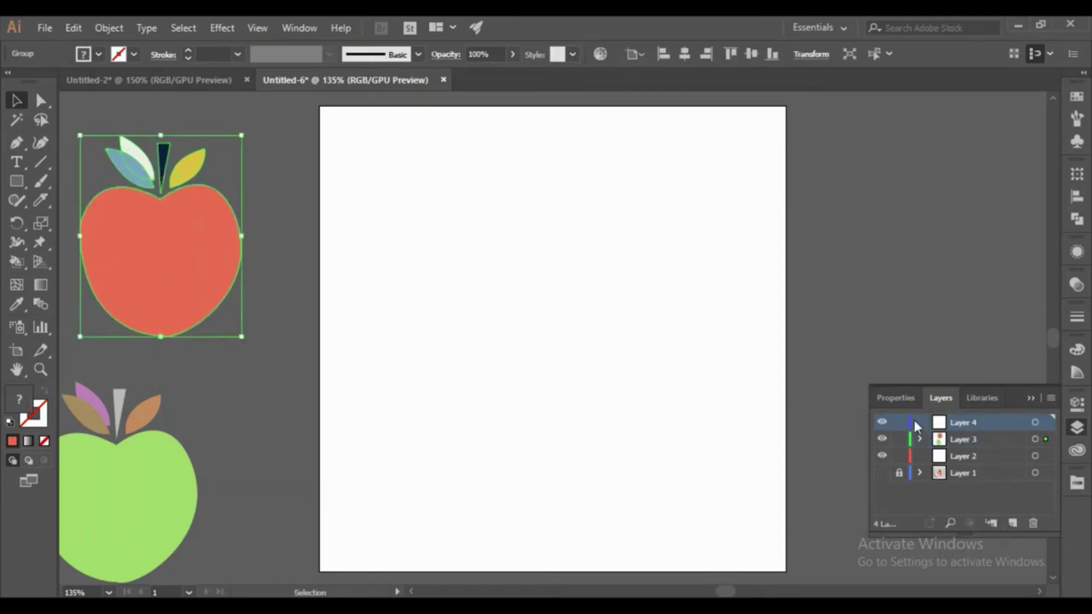
key(ctrl)
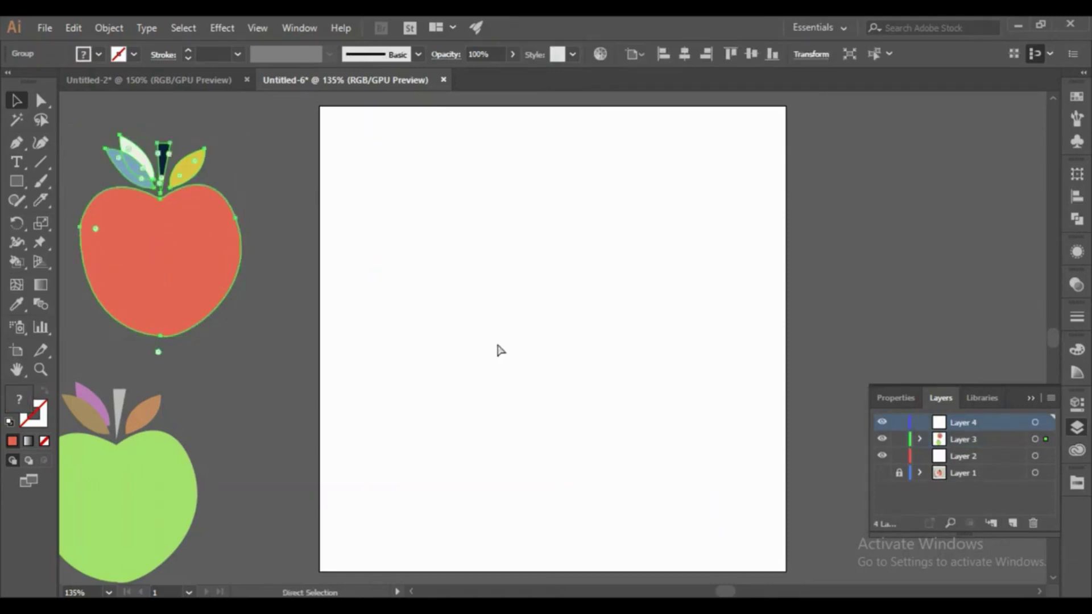
key(ctrl+v)
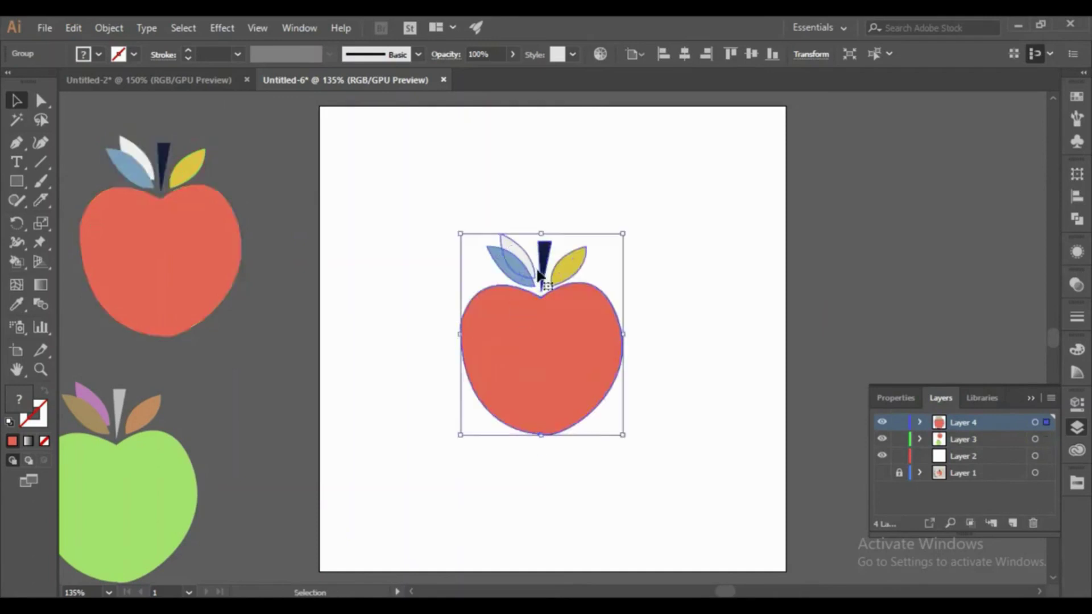
click(650, 220)
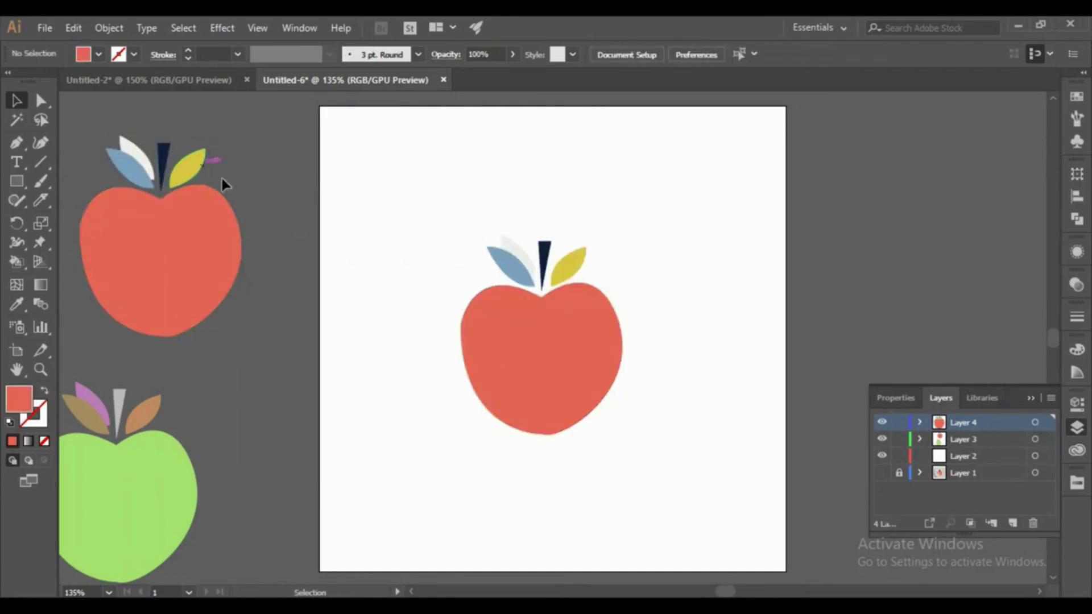
- Show the plate reference with Layer 4 hidden to examine its two-part apple body, and restore the layer visibility
click(882, 473)
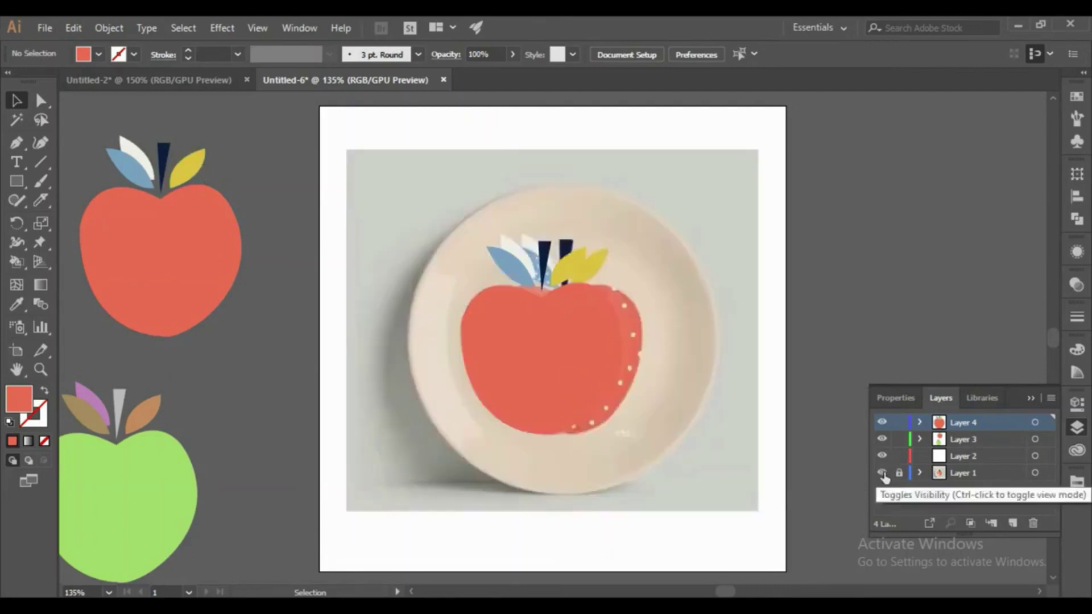
click(882, 422)
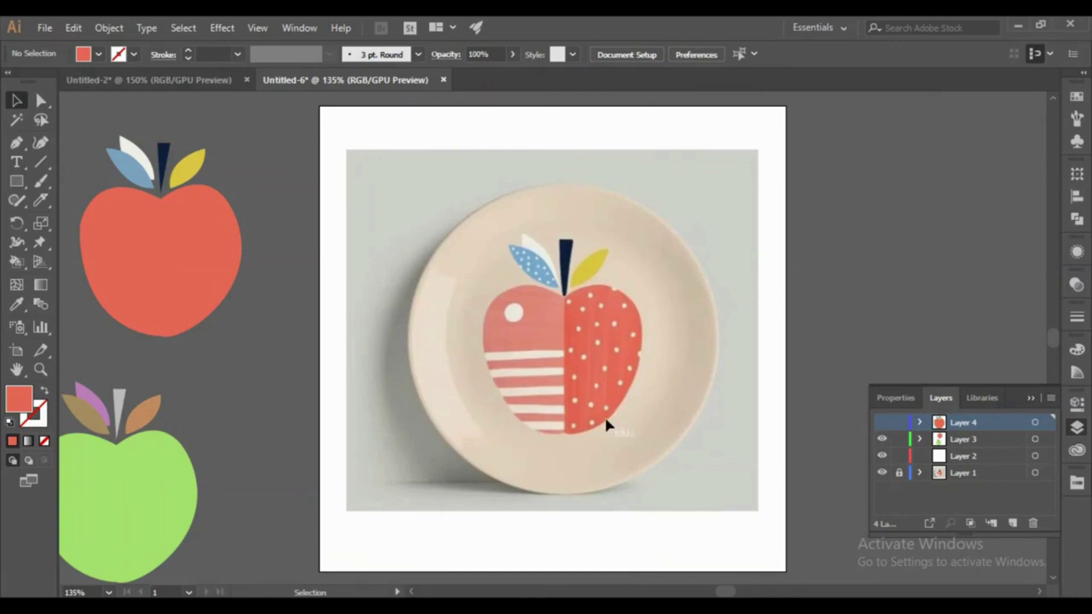
click(882, 455)
click(882, 473)
click(882, 422)
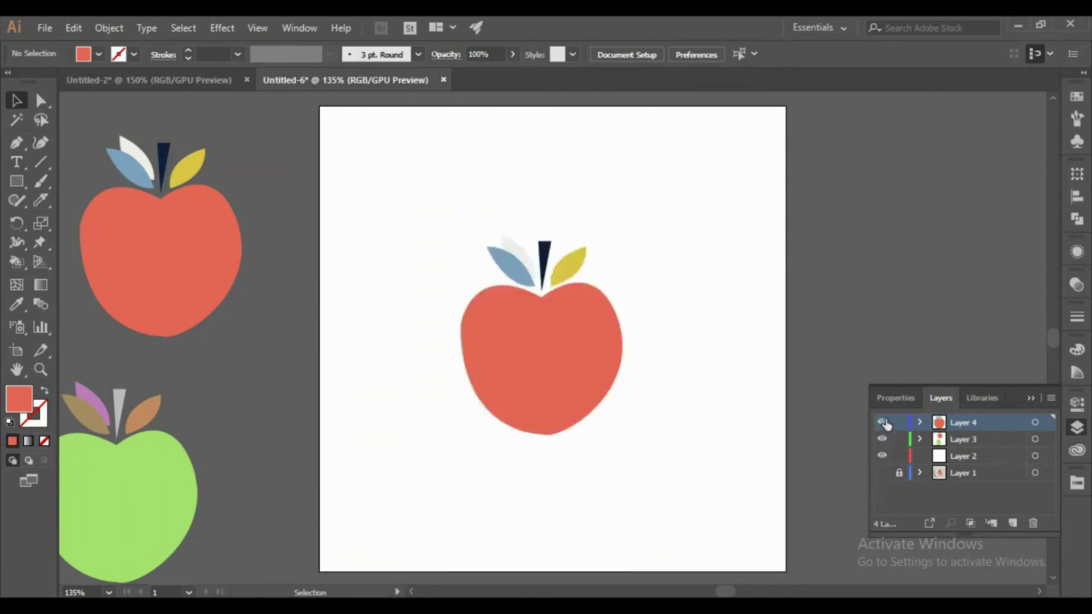
- Ungroup the apple on the artboard
click(566, 358)
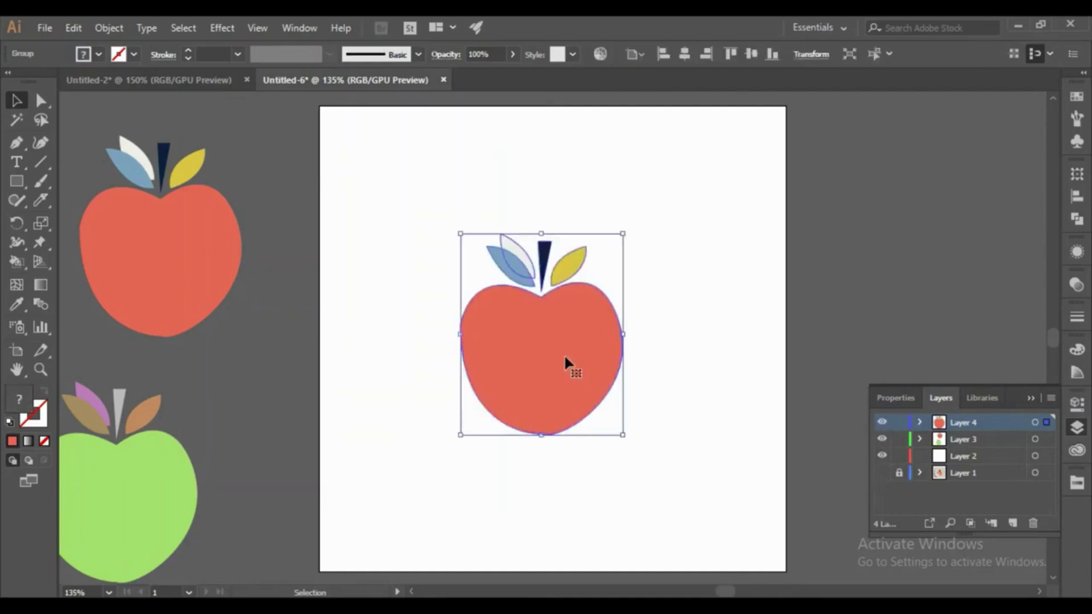
right_click(564, 354)
click(599, 235)
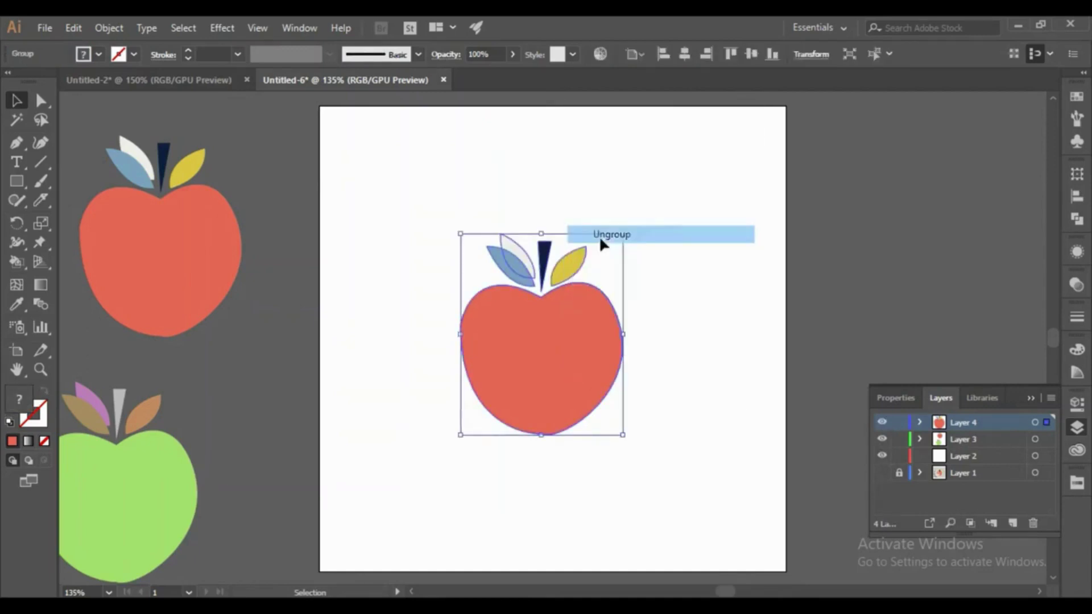
click(633, 283)
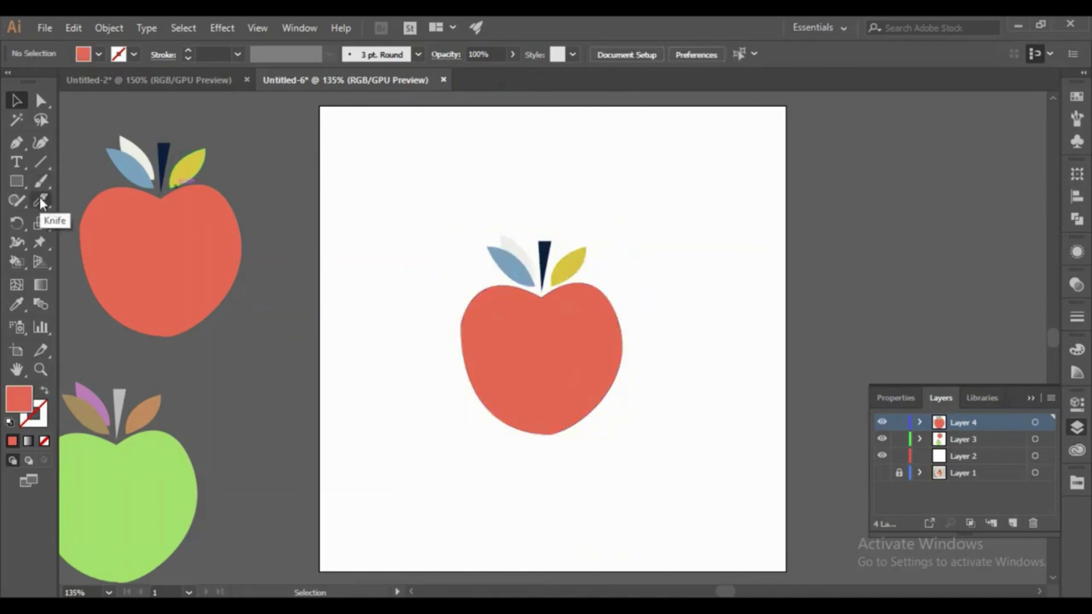
- Cut the ungrouped apple body into left and right halves with a vertical Knife stroke from the top notch to the base
click(43, 203)
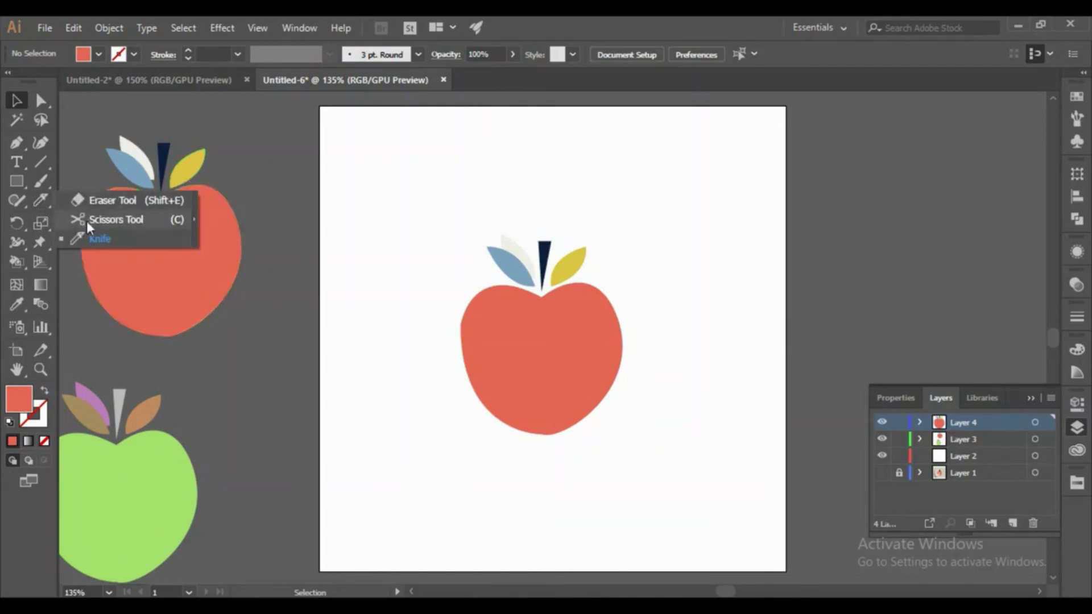
click(84, 237)
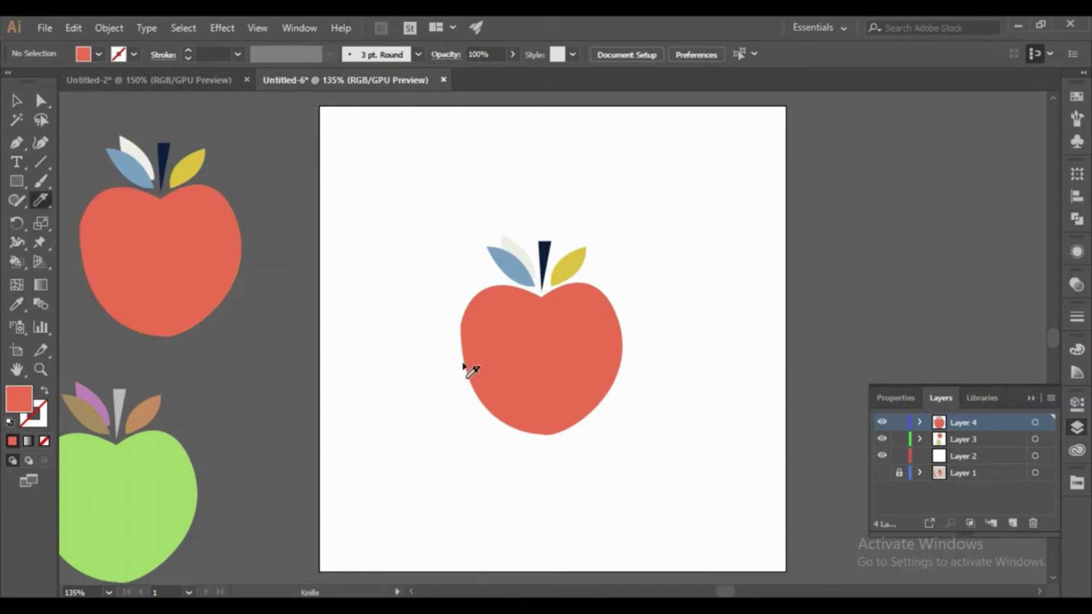
key(v)
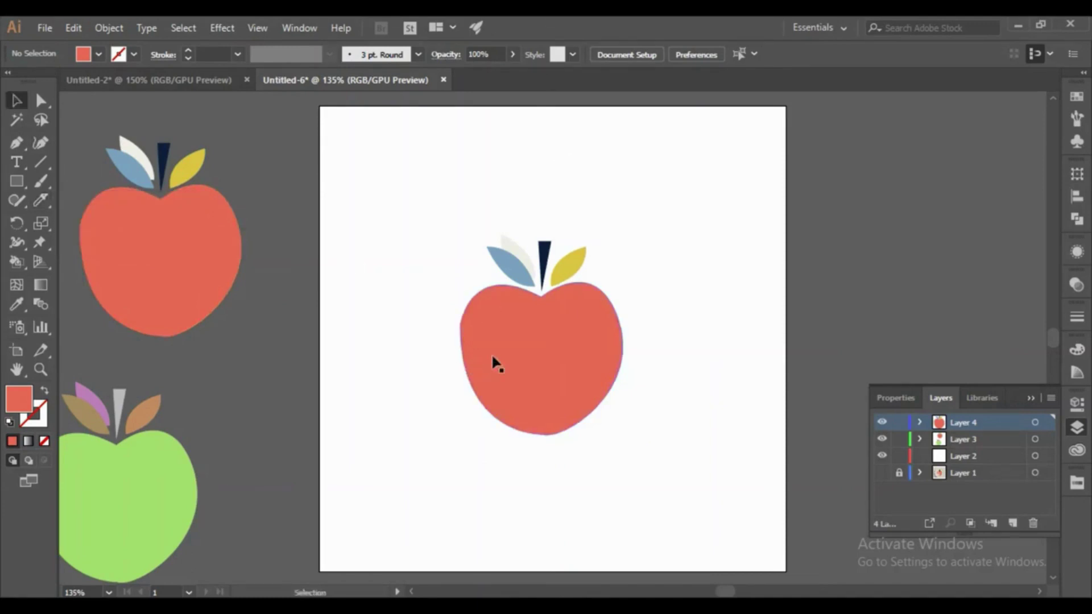
click(494, 356)
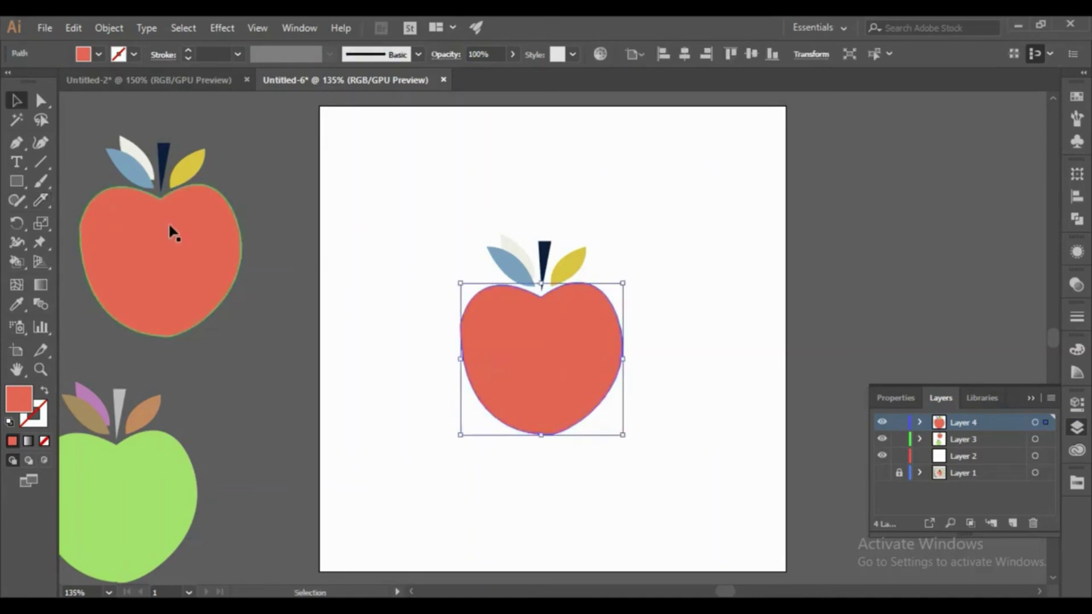
click(40, 200)
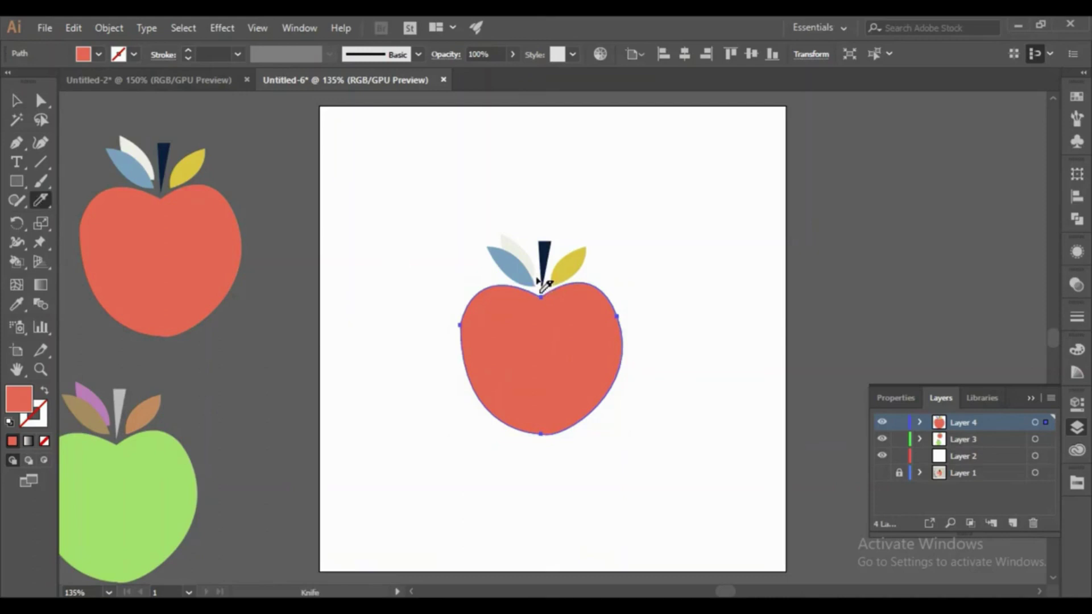
drag(537, 280, 542, 461)
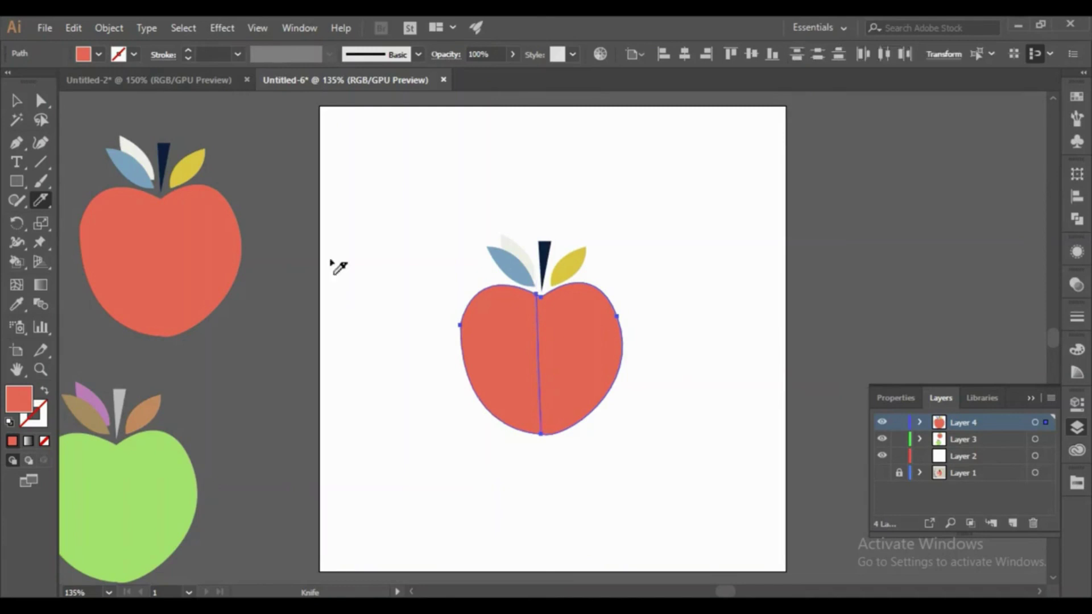
click(9, 100)
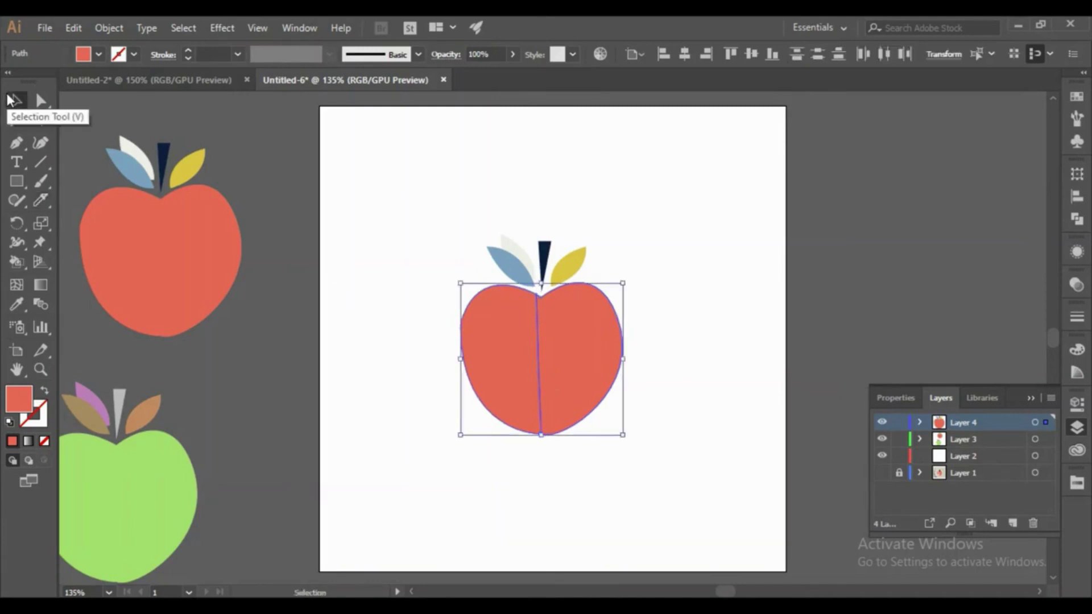
click(480, 261)
click(519, 343)
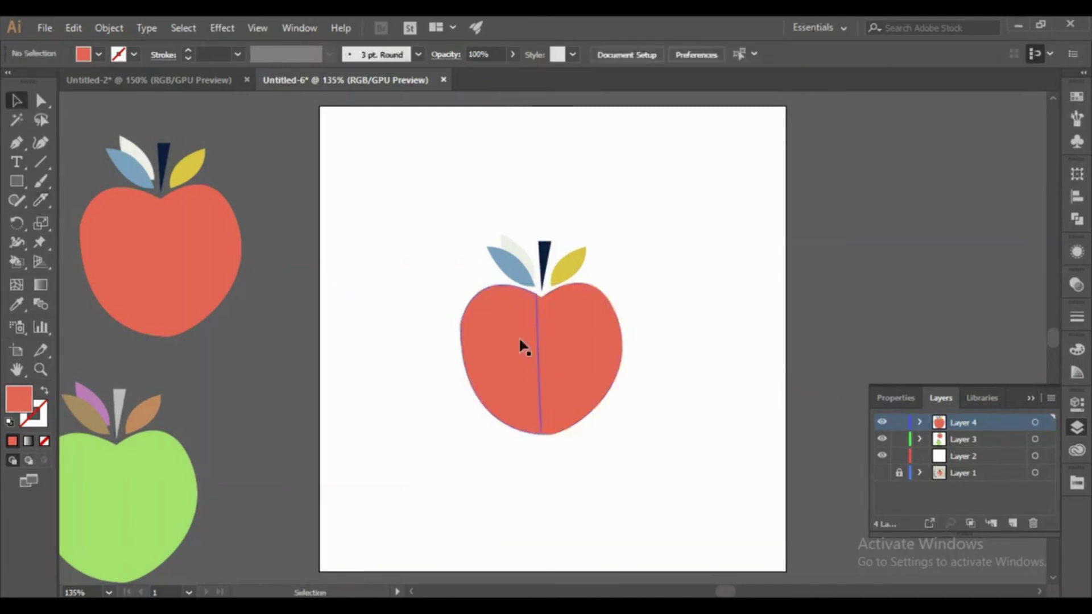
click(580, 330)
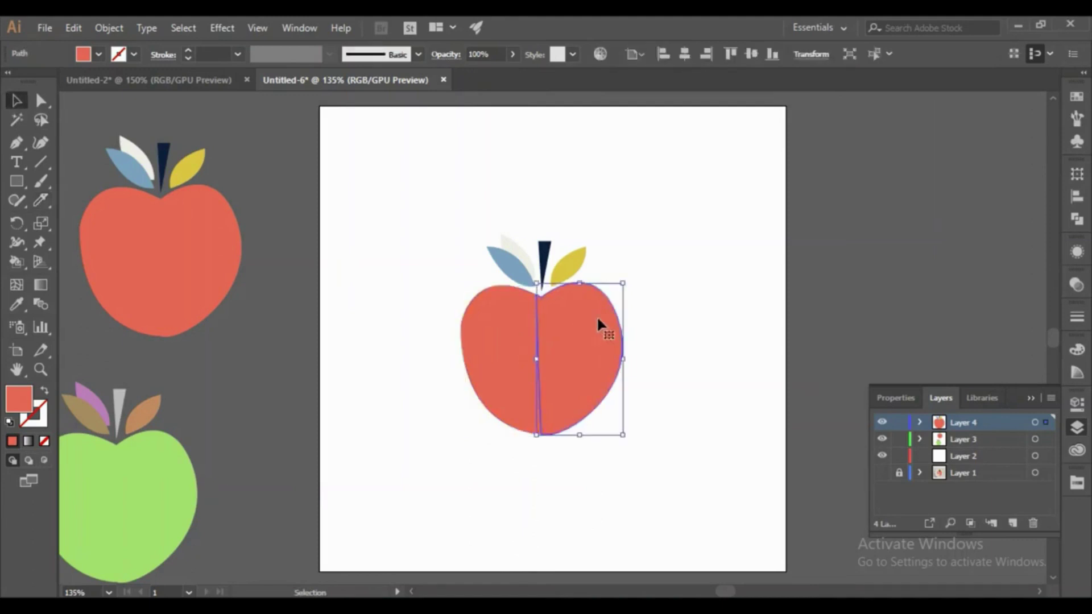
click(688, 316)
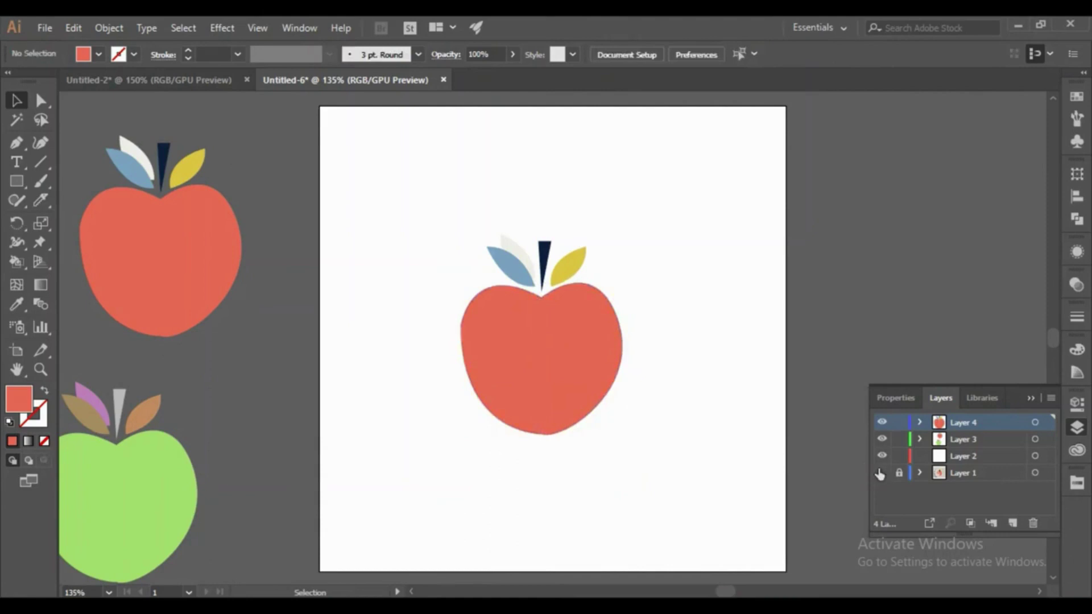
- Show and unlock Layer 1, move the plate image to the right beside the drawn apple, and collapse the layer list
key(a)
key(ctrl+equal)
key(ctrl+equal)
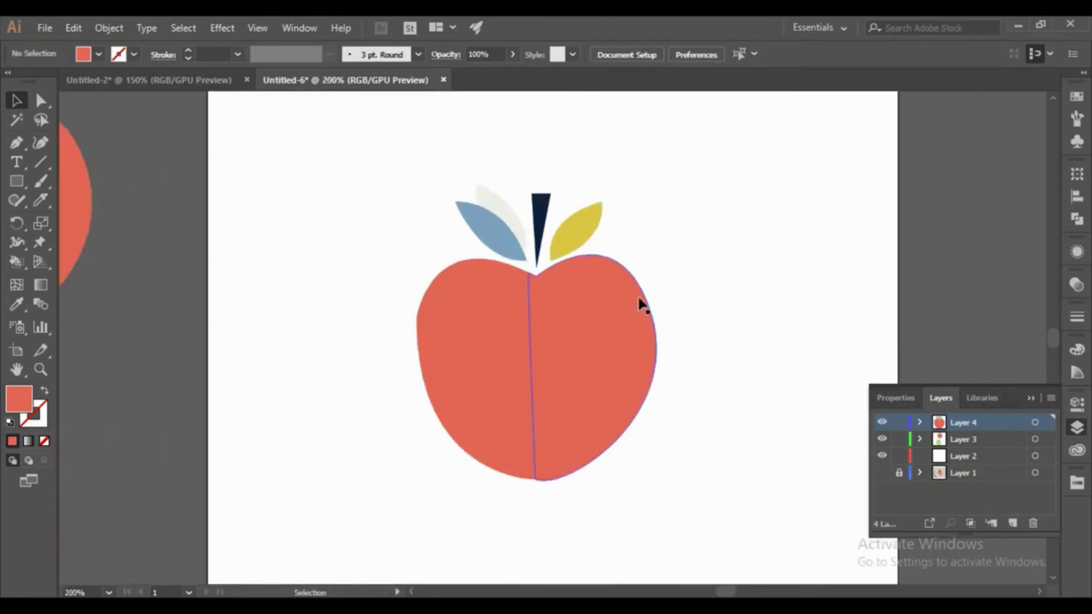
click(882, 473)
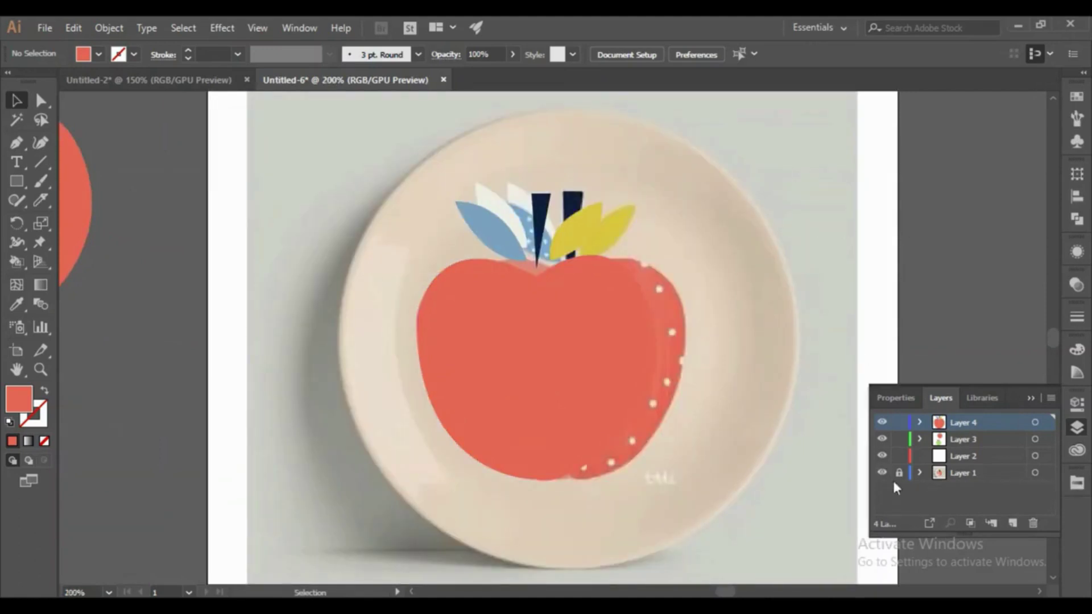
click(899, 473)
drag(821, 291, 901, 292)
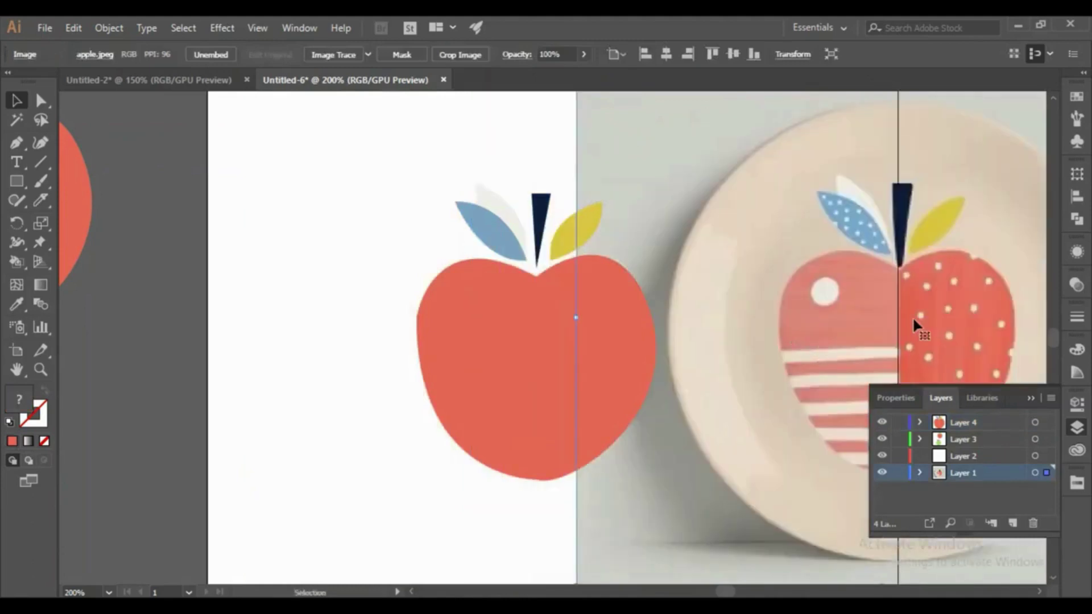
click(1029, 398)
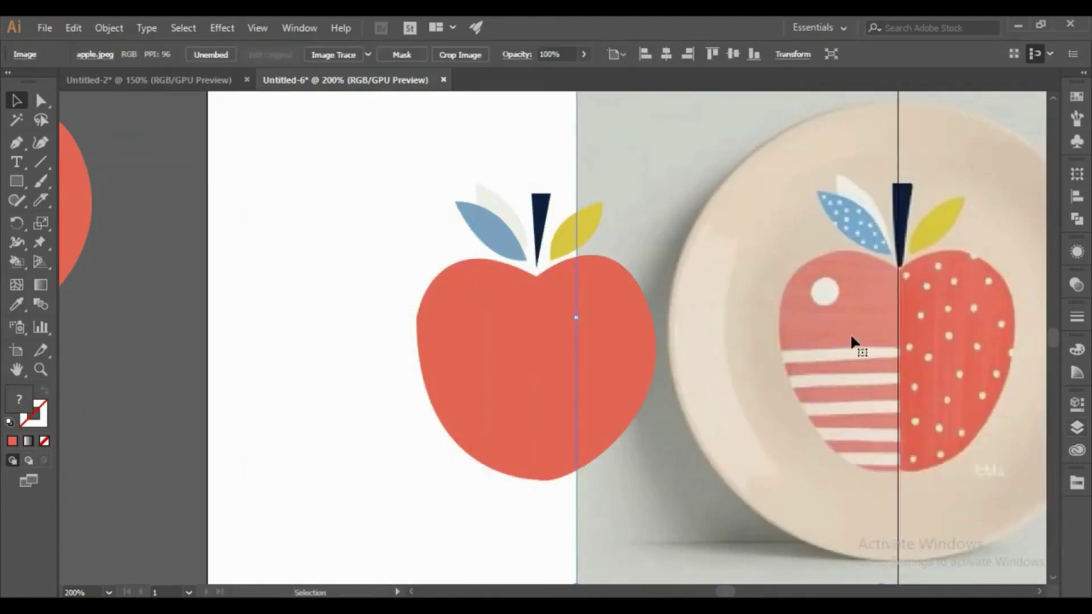
- Fill the left half of the apple body with the pink sampled from the plate apple's left half, and select the right half
click(537, 336)
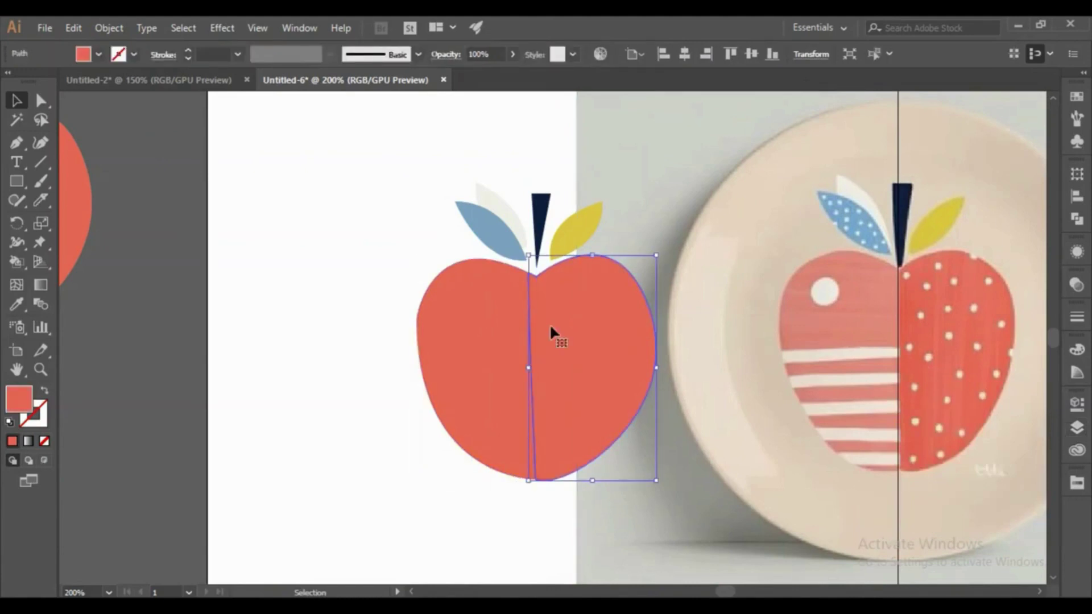
click(504, 375)
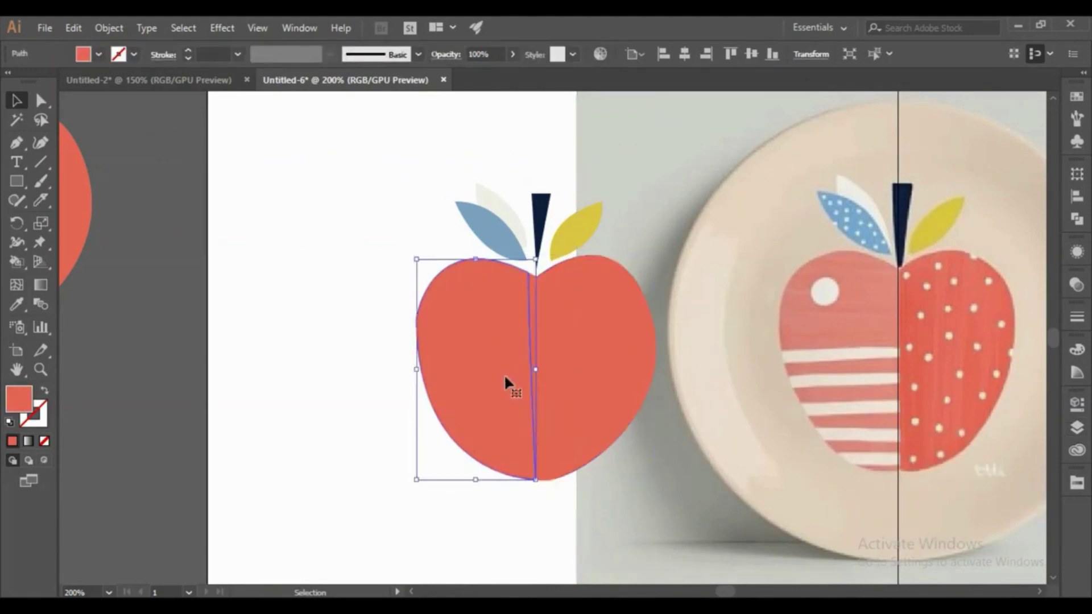
key(i)
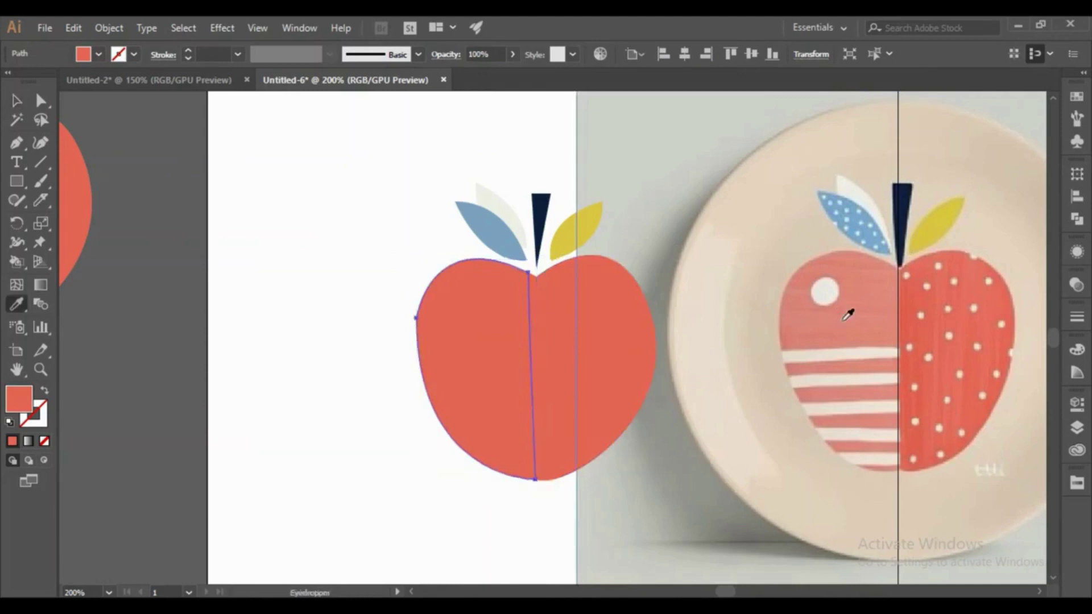
click(848, 316)
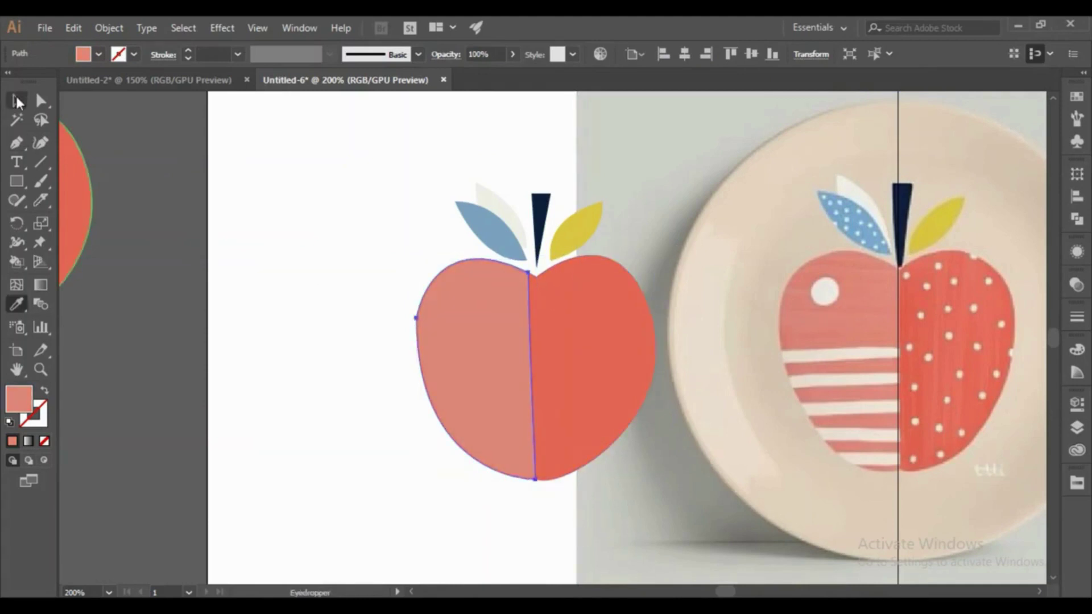
click(17, 101)
click(251, 328)
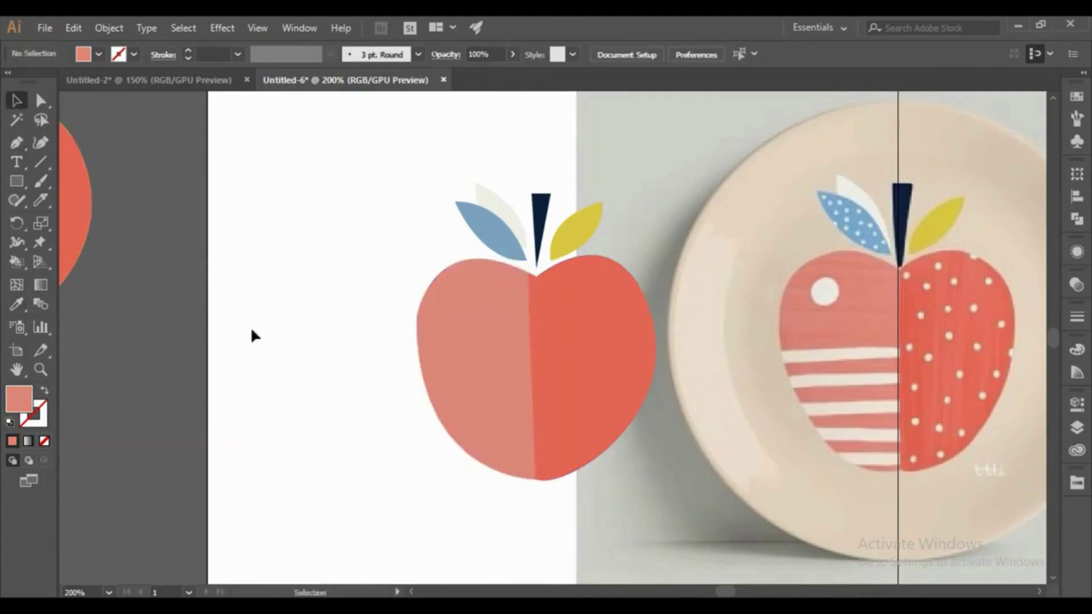
click(575, 354)
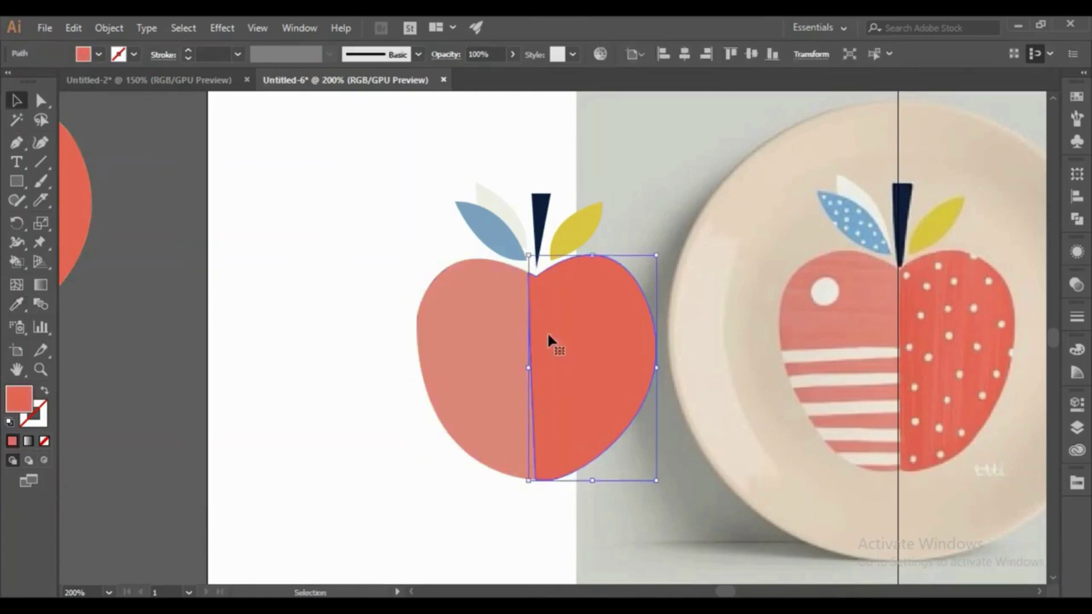
double_click(511, 298)
double_click(544, 292)
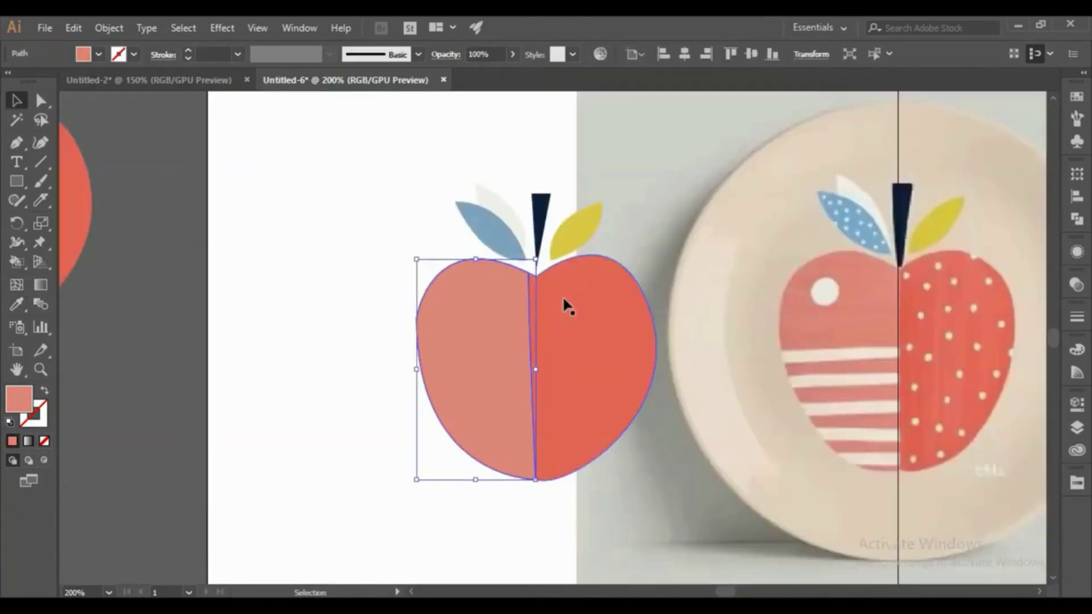
click(267, 242)
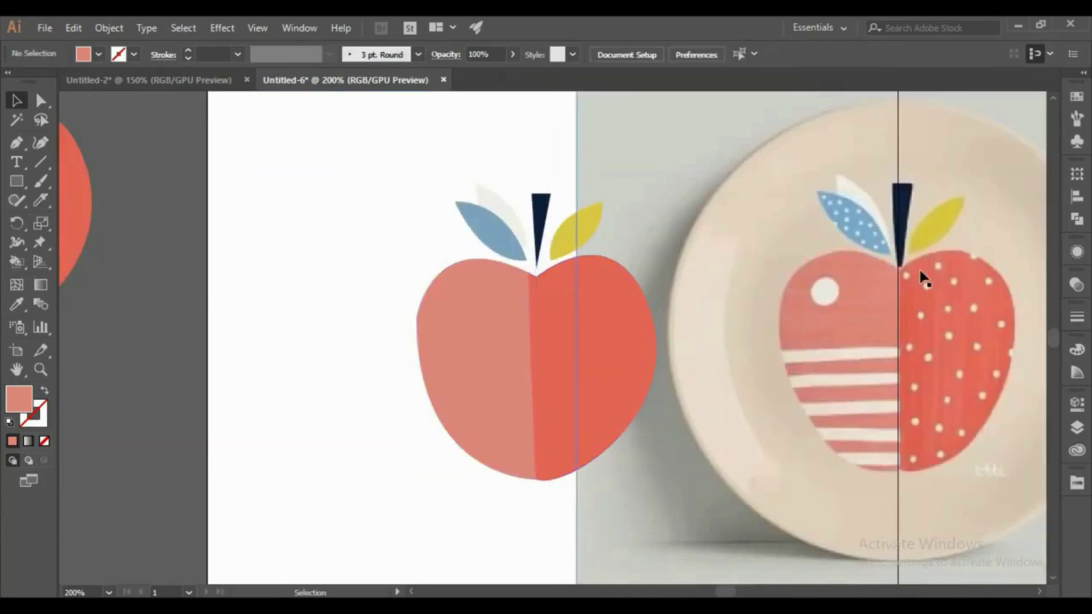
- Display the layer list and add a new layer above Layer 4
click(600, 361)
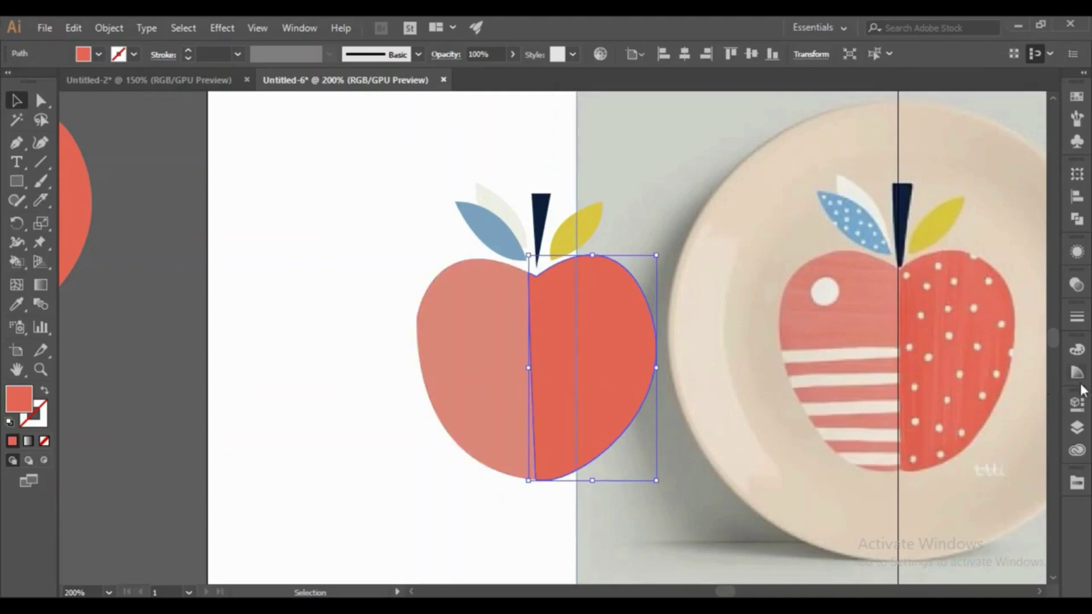
click(305, 26)
click(424, 485)
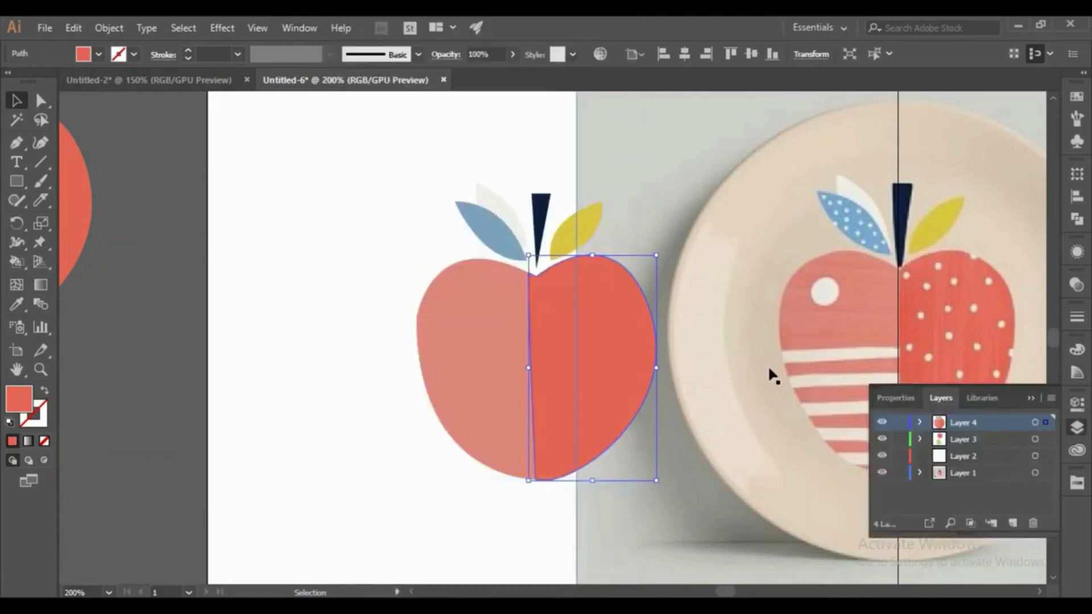
click(1012, 523)
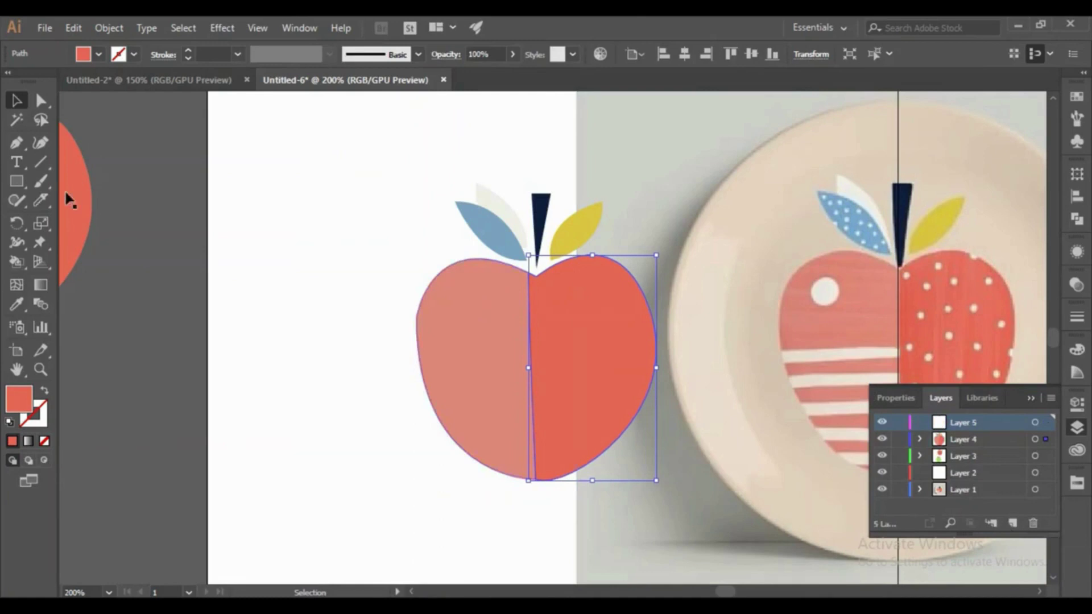
- Try a Paintbrush dot on the apple's right half, and change the drawing colour to white
click(35, 179)
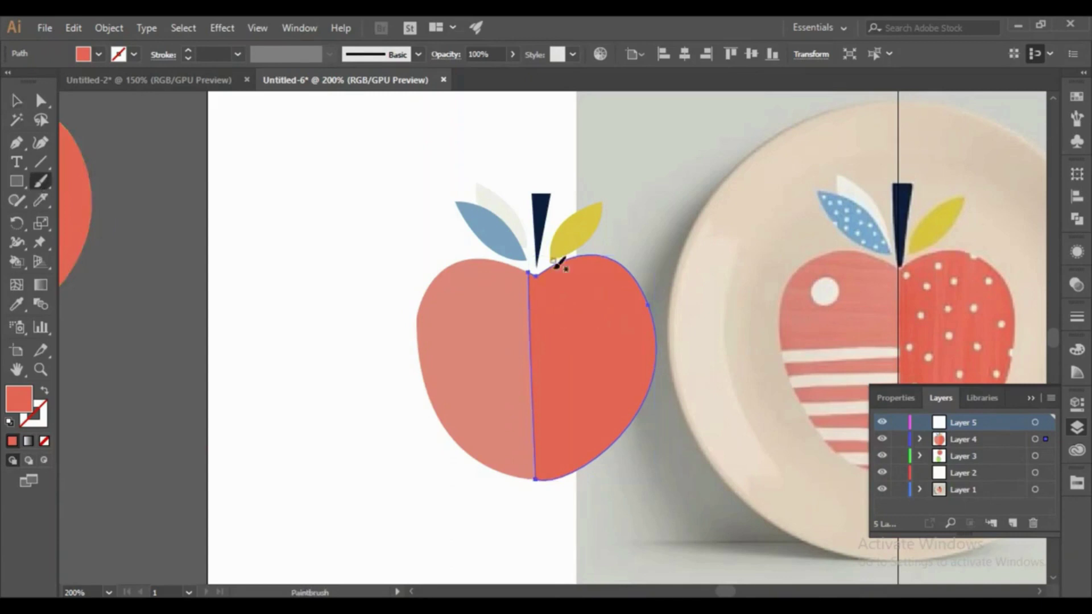
click(551, 296)
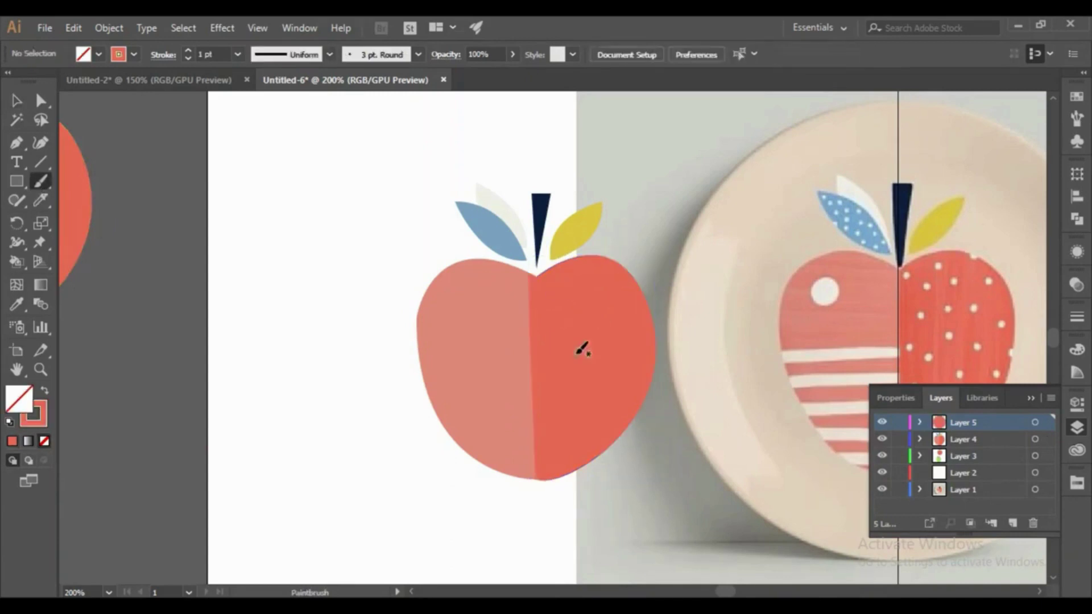
click(43, 392)
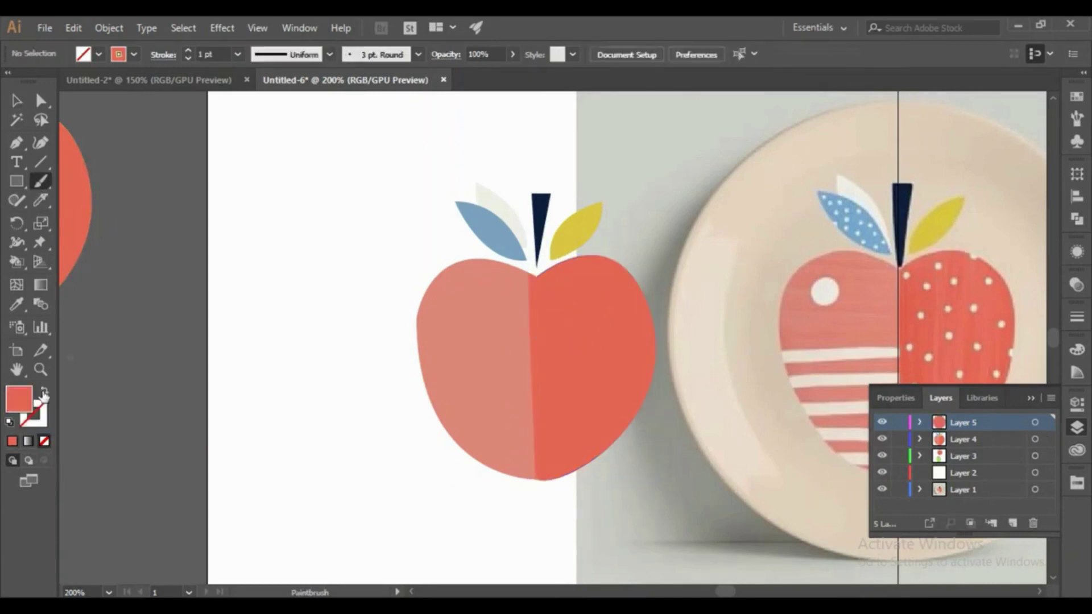
double_click(25, 396)
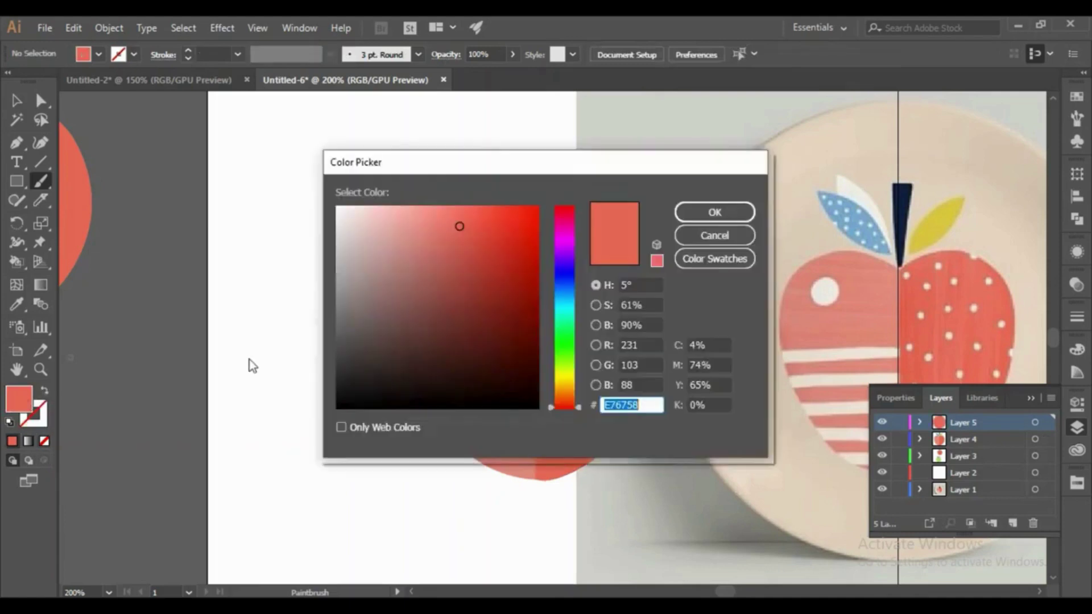
click(338, 208)
click(714, 212)
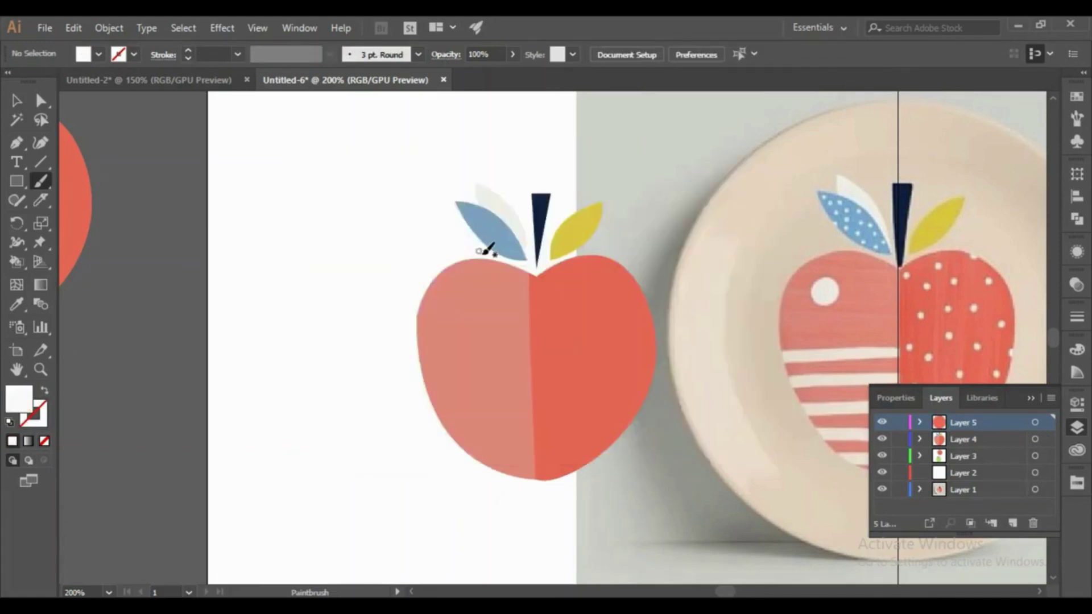
- Paint white dots across the apple's right half and one larger spot near the top of the left half with the 10 pt. Round brush
click(418, 54)
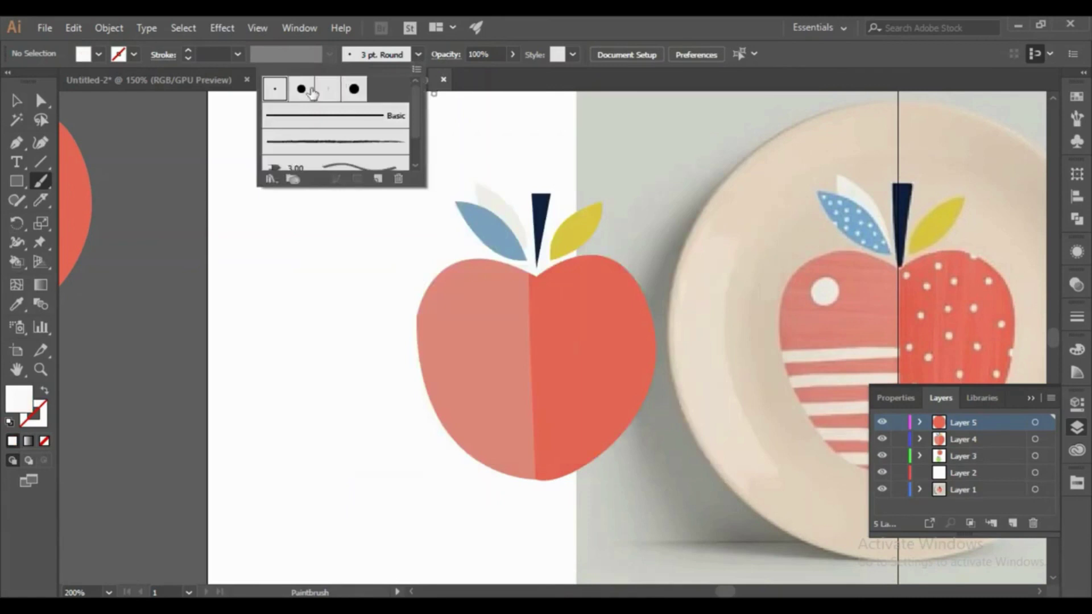
click(310, 93)
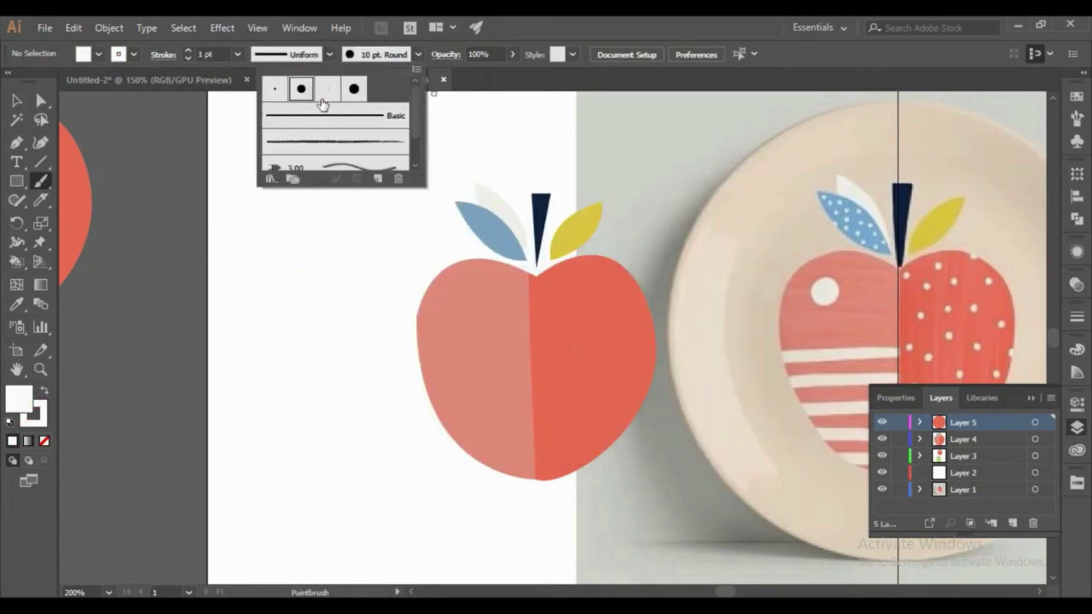
mouse_move(549, 296)
mouse_down()
mouse_move(593, 308)
mouse_move(593, 276)
mouse_up()
click(560, 343)
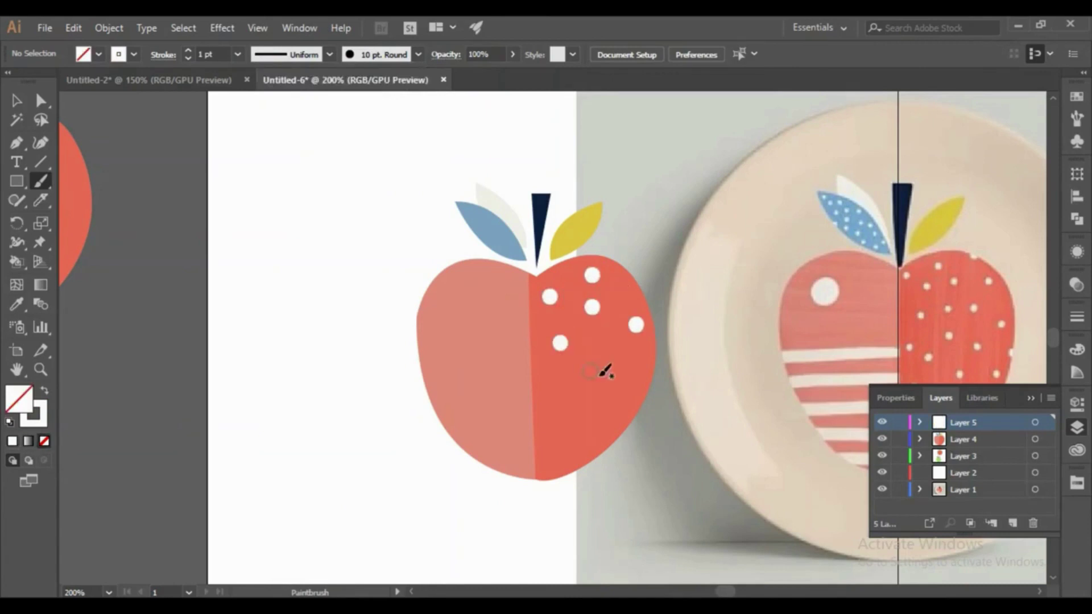
click(608, 384)
click(604, 342)
click(554, 388)
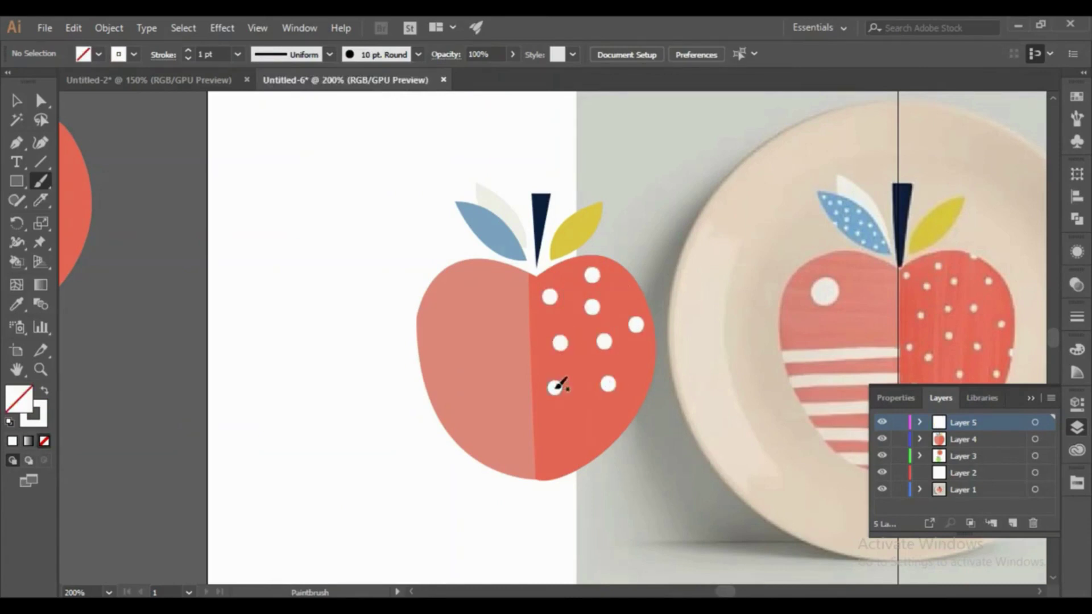
click(580, 413)
click(556, 448)
click(608, 429)
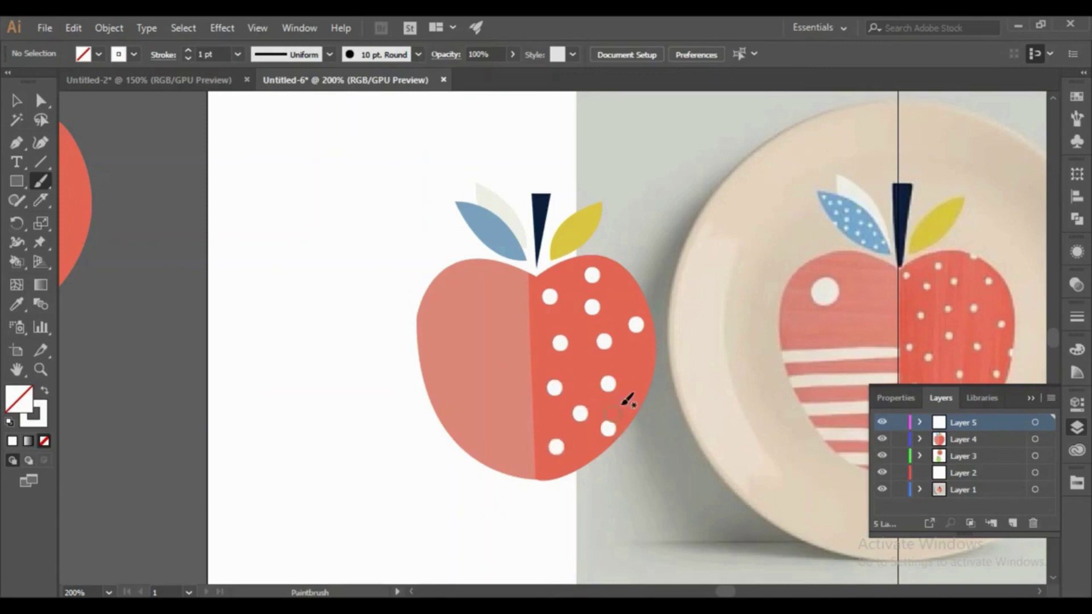
click(636, 379)
click(584, 369)
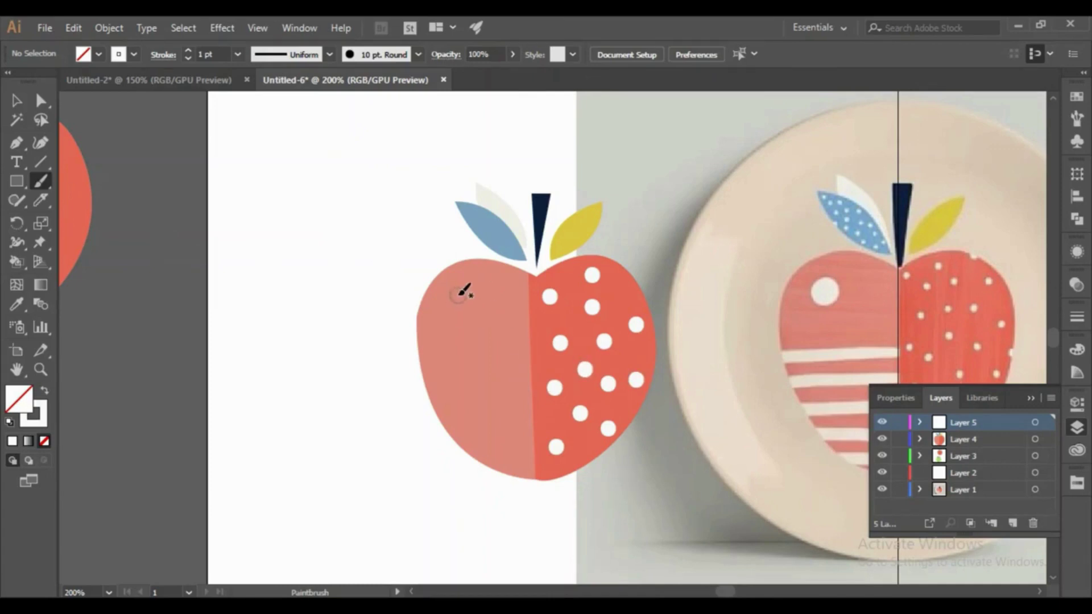
mouse_move(461, 294)
mouse_down()
mouse_move(469, 305)
mouse_move(473, 295)
mouse_move(461, 300)
mouse_up()
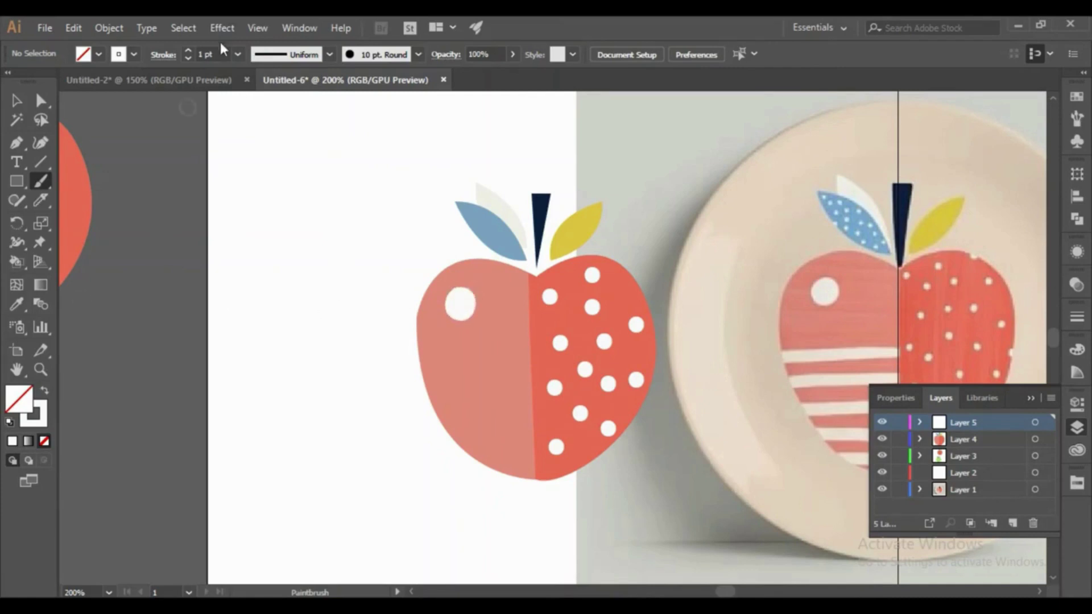
- Make Layer 5 the active layer and choose the Paintbrush with the 3 pt. Round brush
click(10, 96)
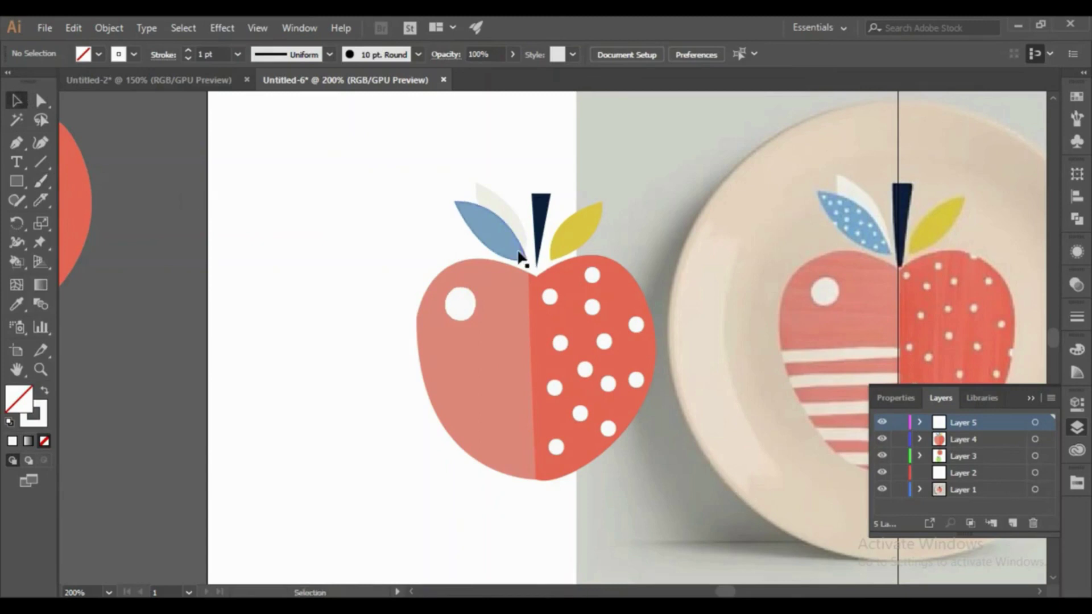
click(519, 257)
click(190, 188)
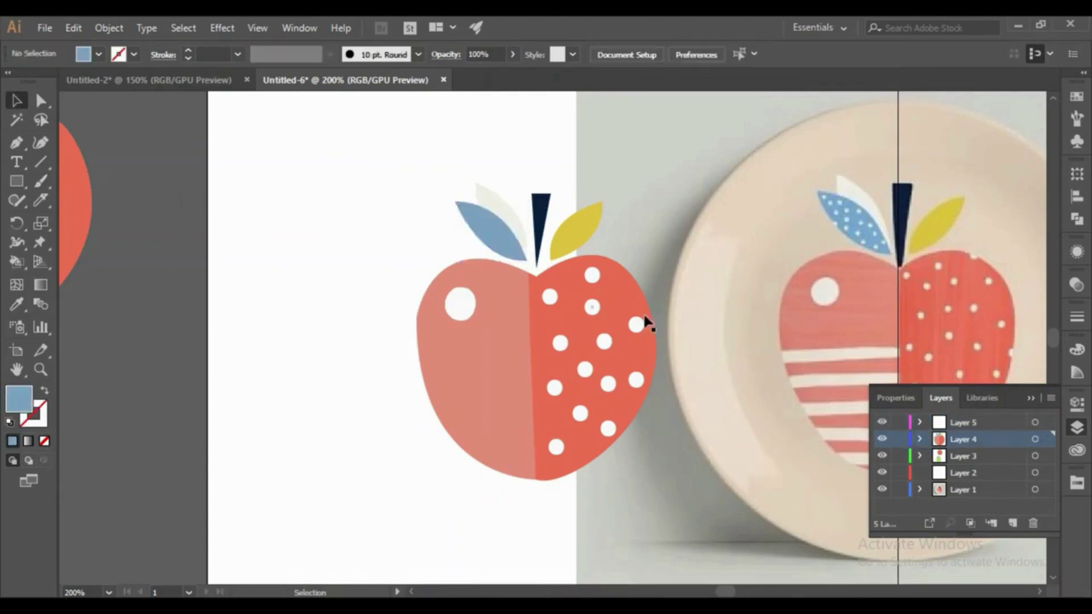
click(982, 427)
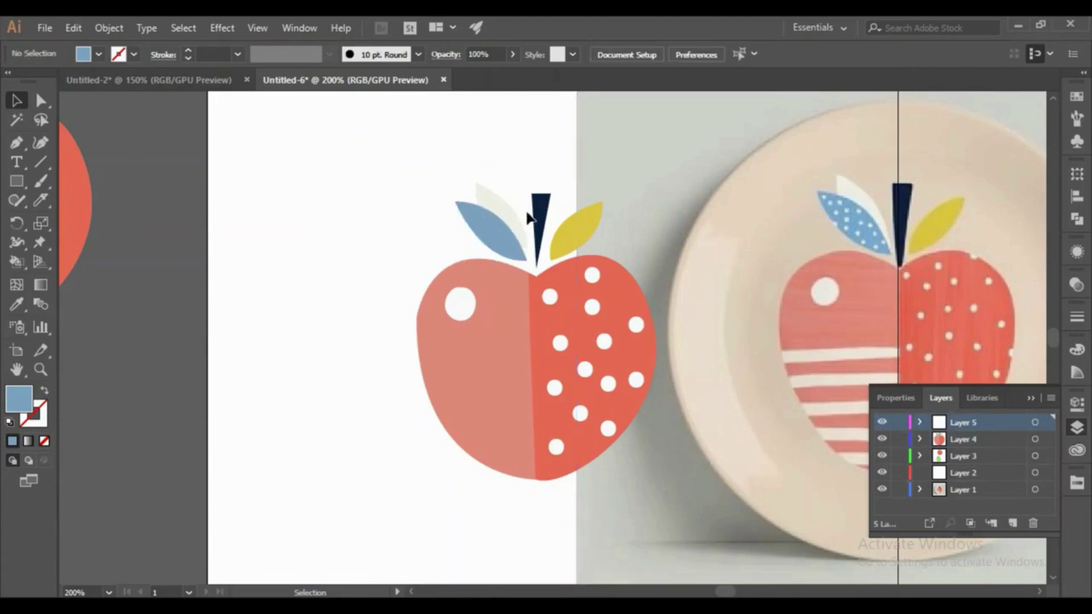
click(41, 183)
click(418, 54)
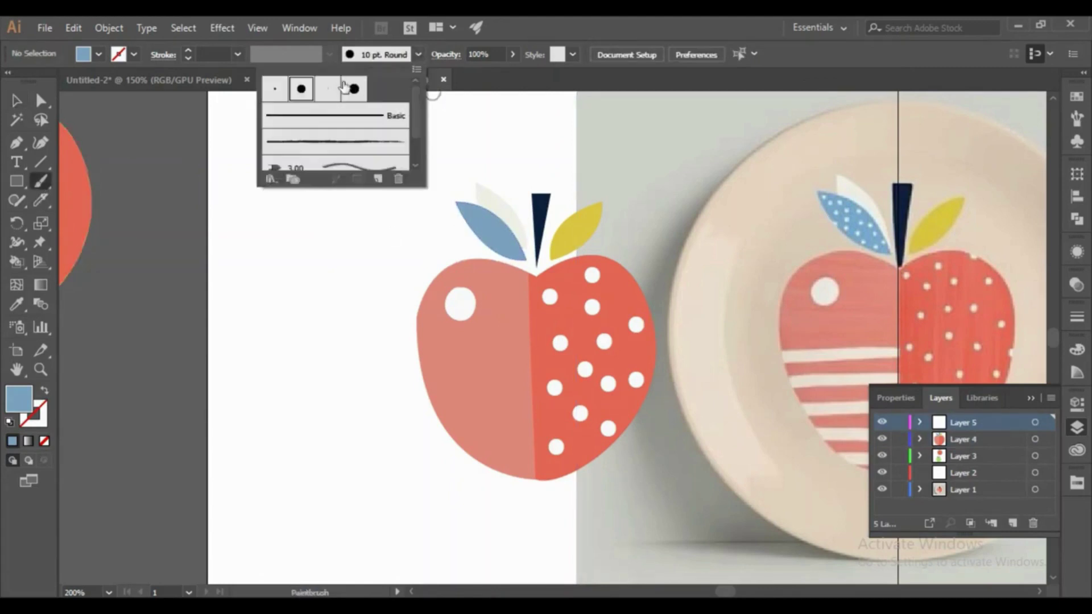
click(275, 89)
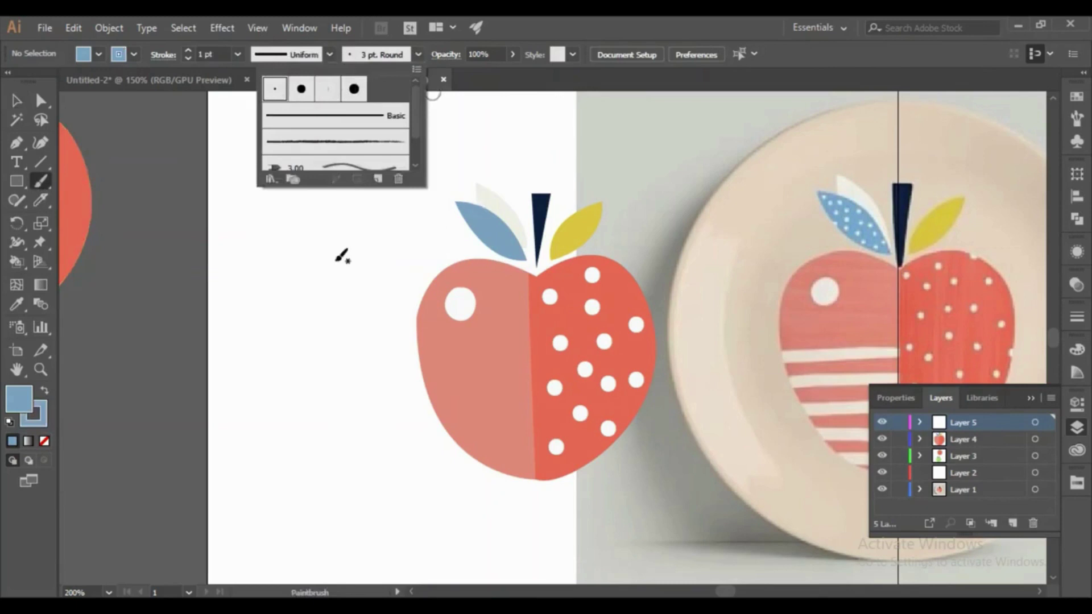
- Set the brush stroke colour to off-white F7F8F9 with no fill
double_click(18, 398)
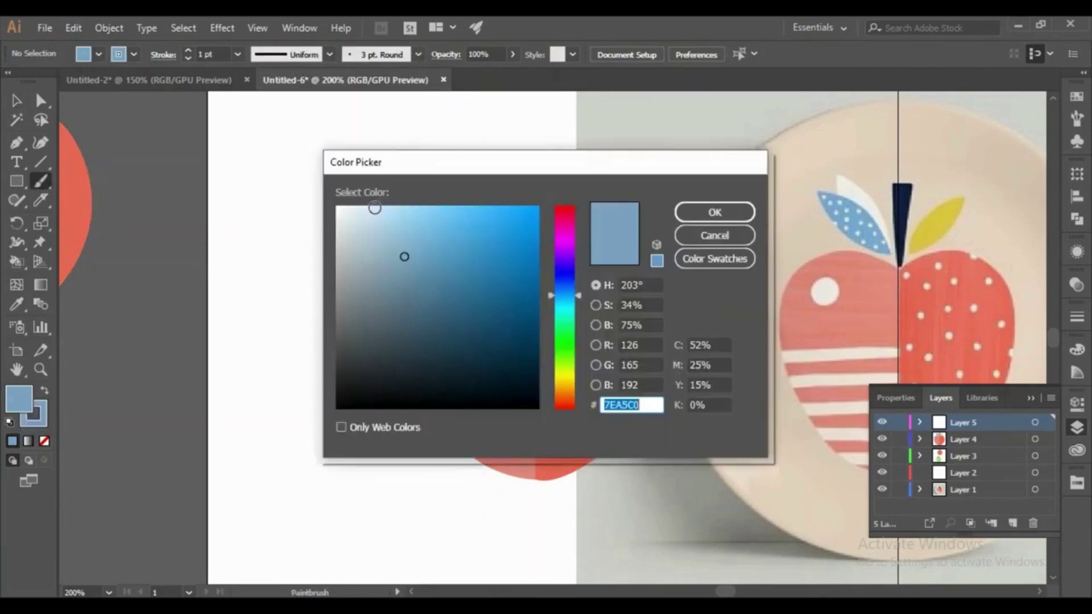
click(340, 208)
click(715, 212)
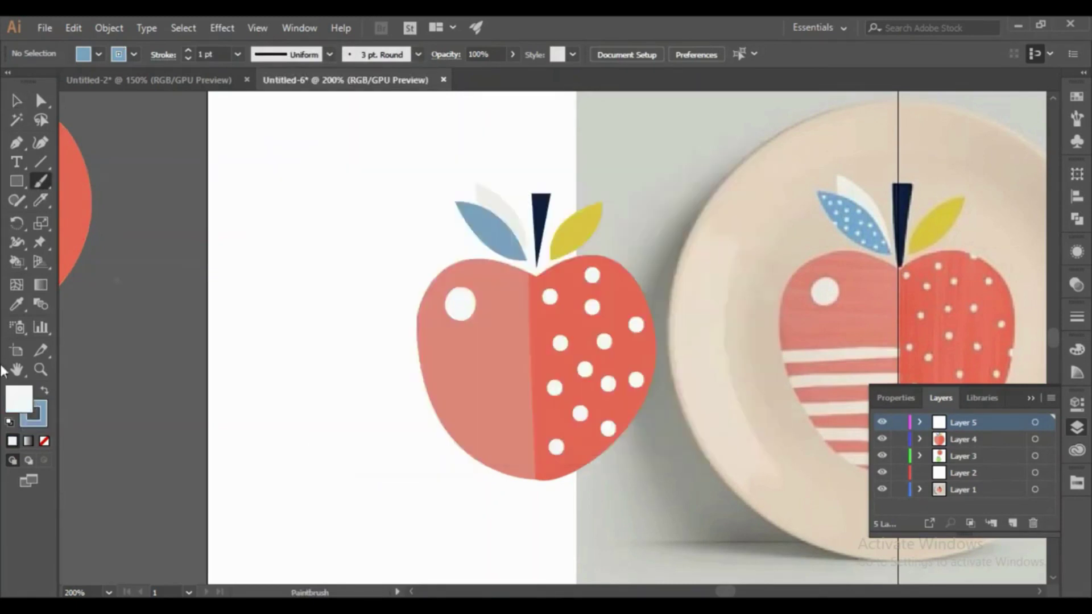
click(44, 420)
click(44, 442)
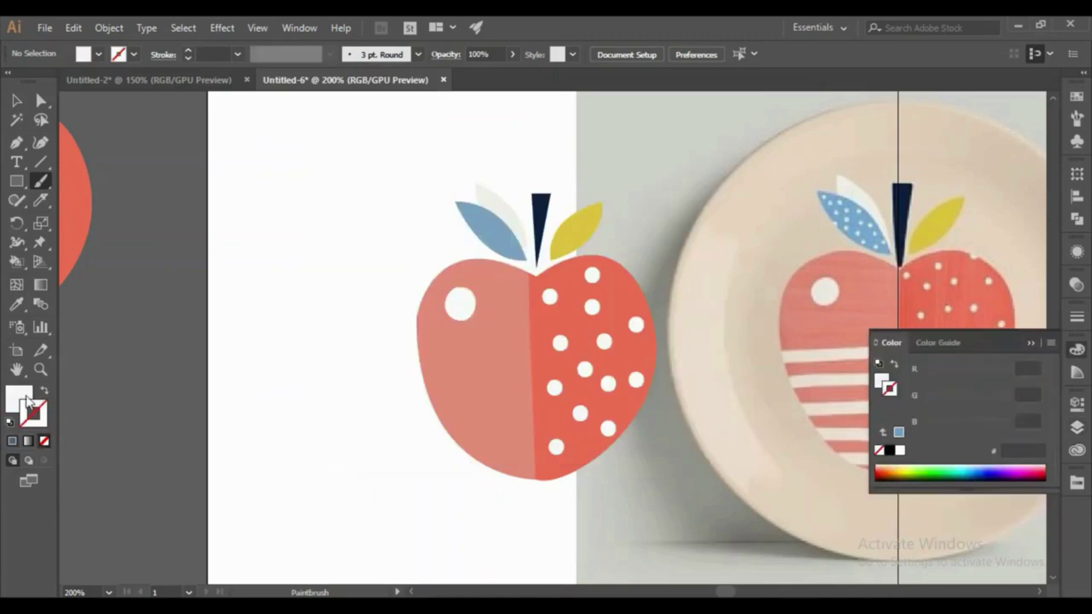
click(25, 396)
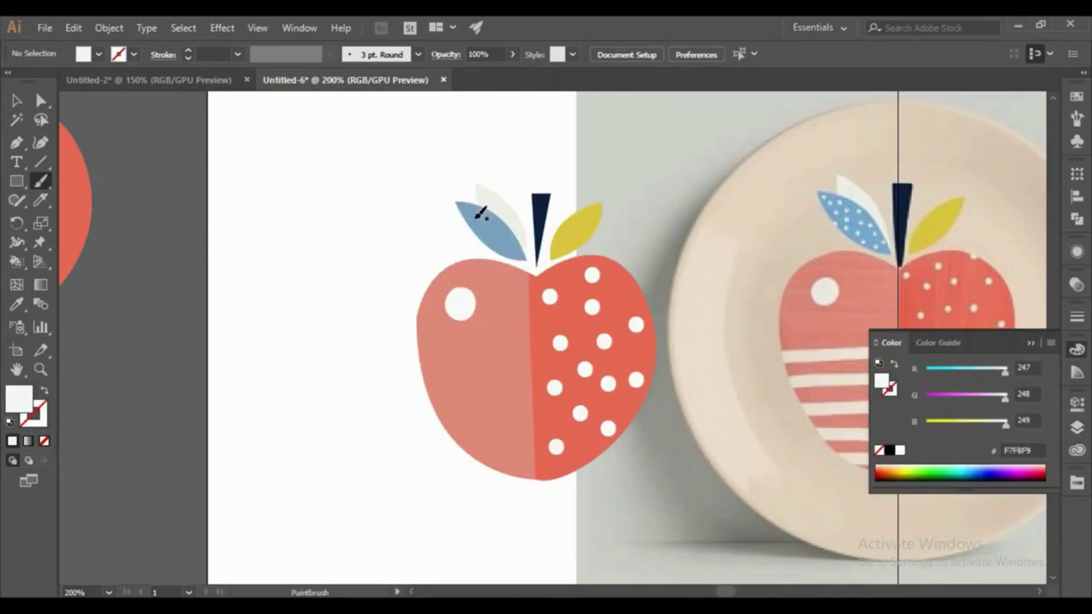
key(shift+x)
- Paint small off-white dots along the blue leaf with the 3 pt. Round brush
click(471, 212)
click(484, 218)
click(495, 223)
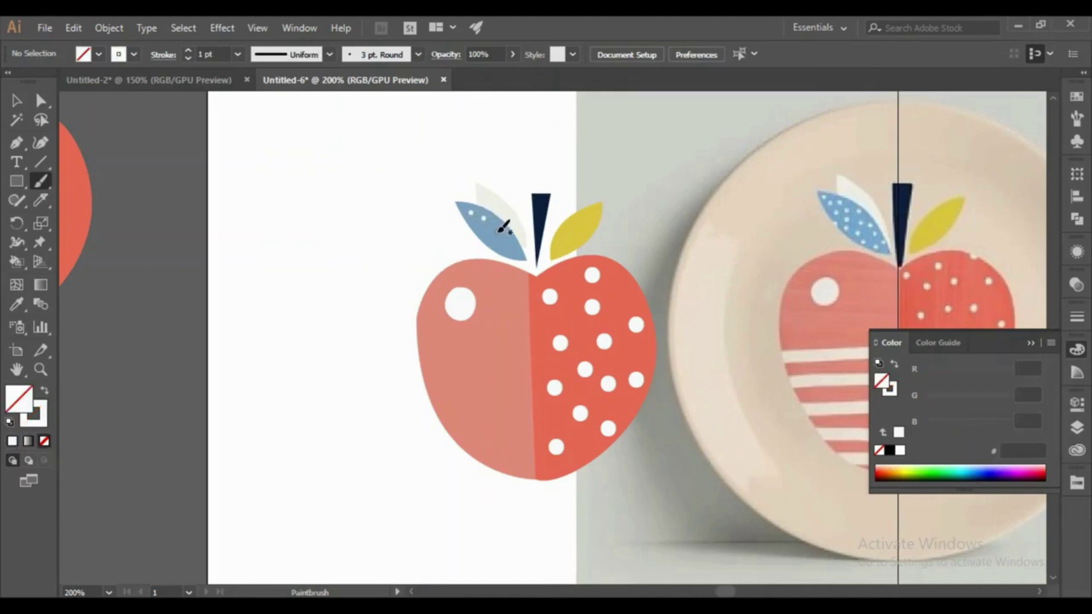
click(498, 232)
click(498, 222)
click(505, 235)
click(512, 243)
click(517, 253)
click(1031, 344)
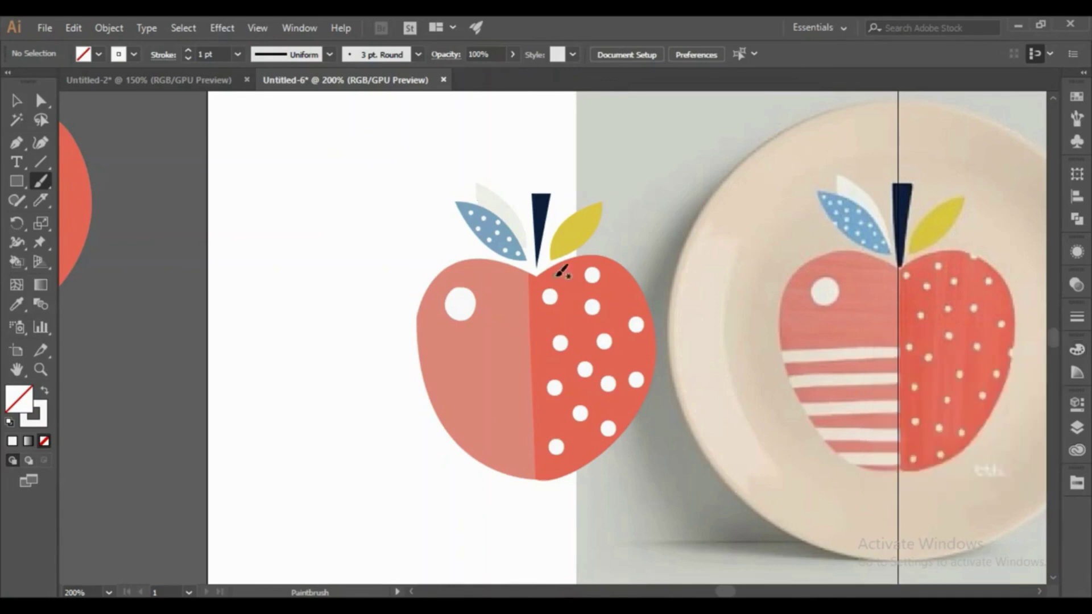
- Delete the plate reference image, leaving only the vector apples
key(ctrl+1)
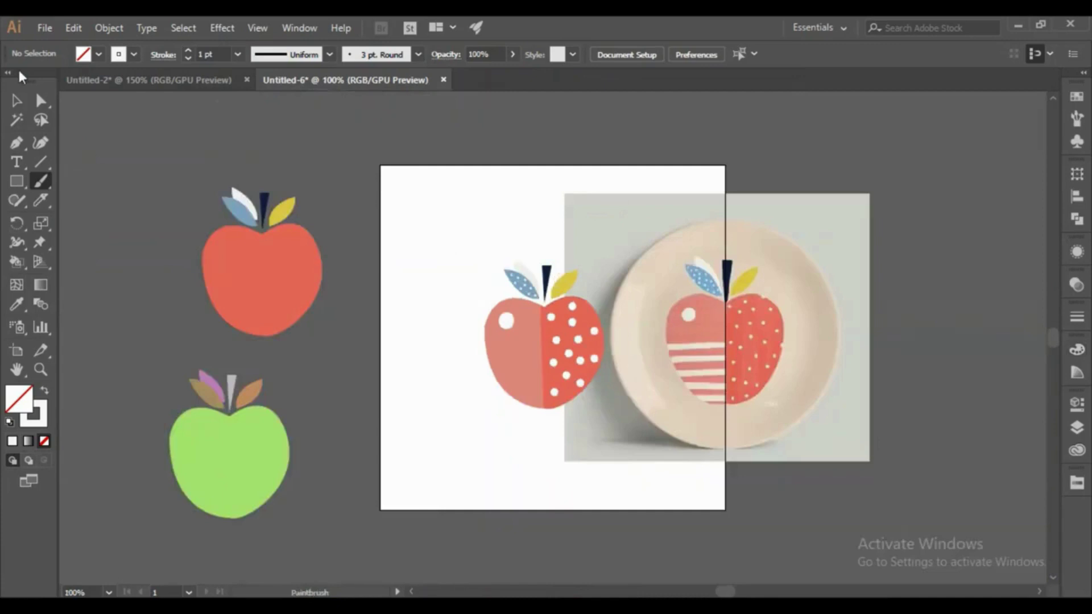
key(v)
click(864, 263)
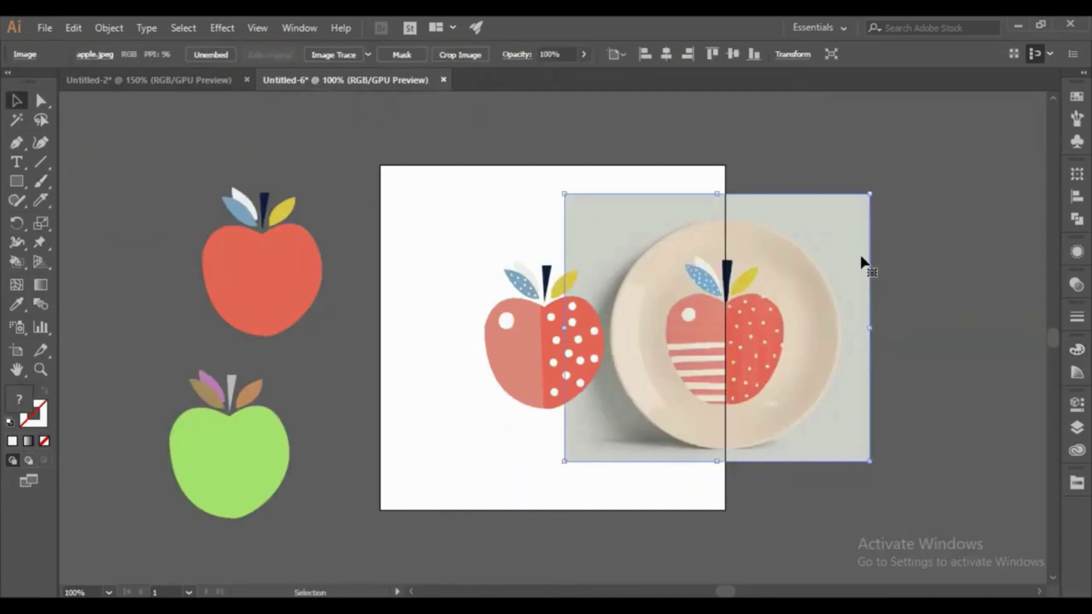
key(Delete)
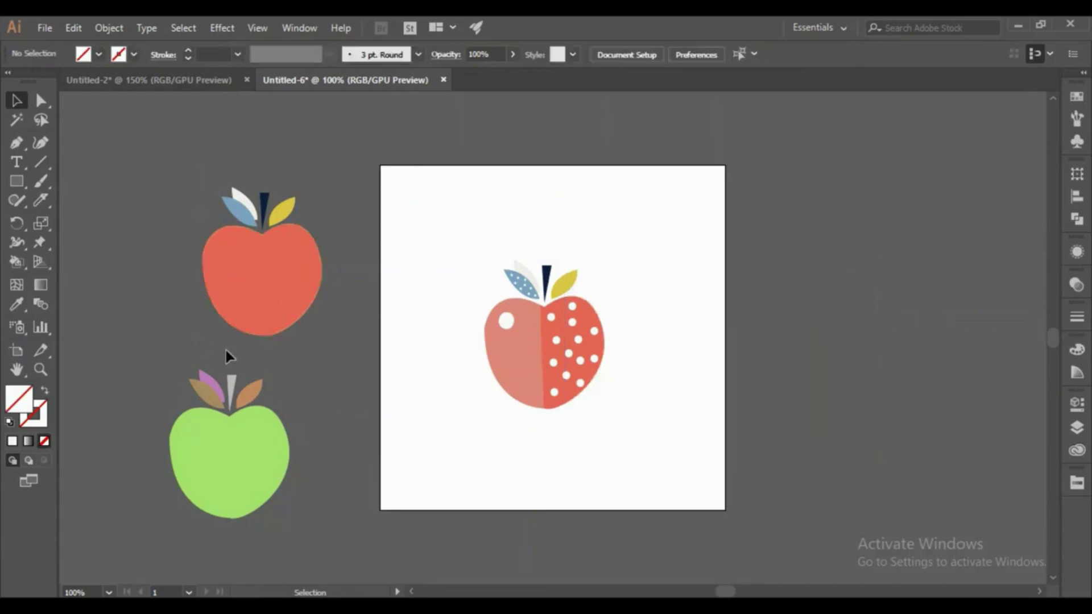
click(301, 307)
click(331, 427)
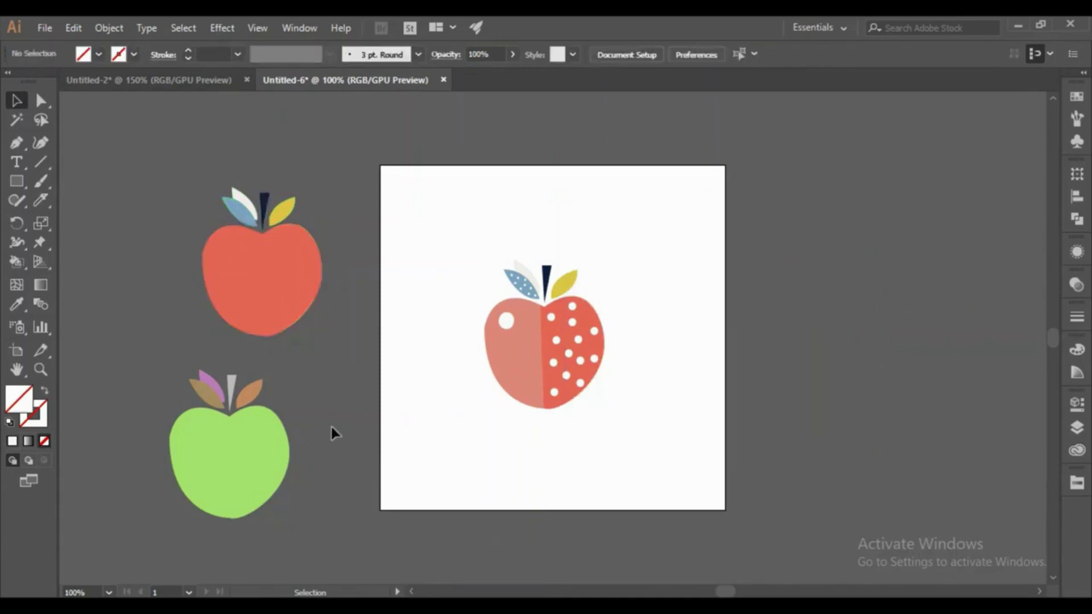